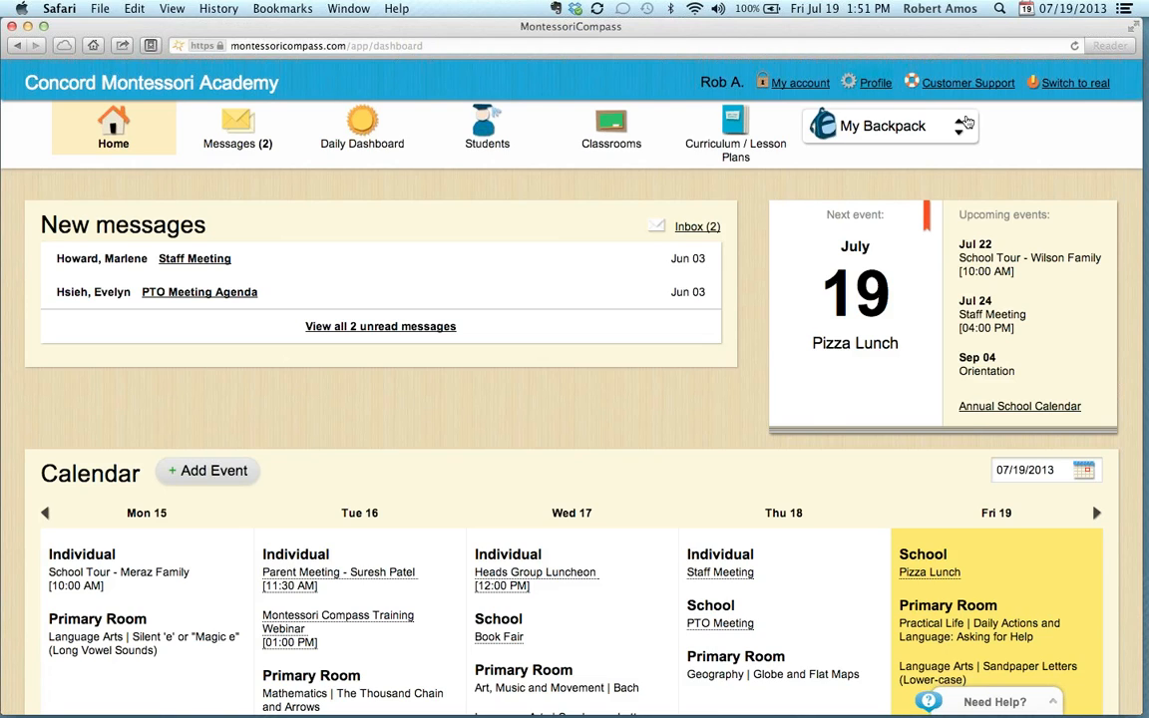
Step: Open the Trackers page from My Backpack and expand the Diaper & Toilet Training, Enrollment Forms, Meals and Naps categories
{"action": "left_click", "coordinate": [870, 122]}
{"action": "left_click", "coordinate": [865, 404]}
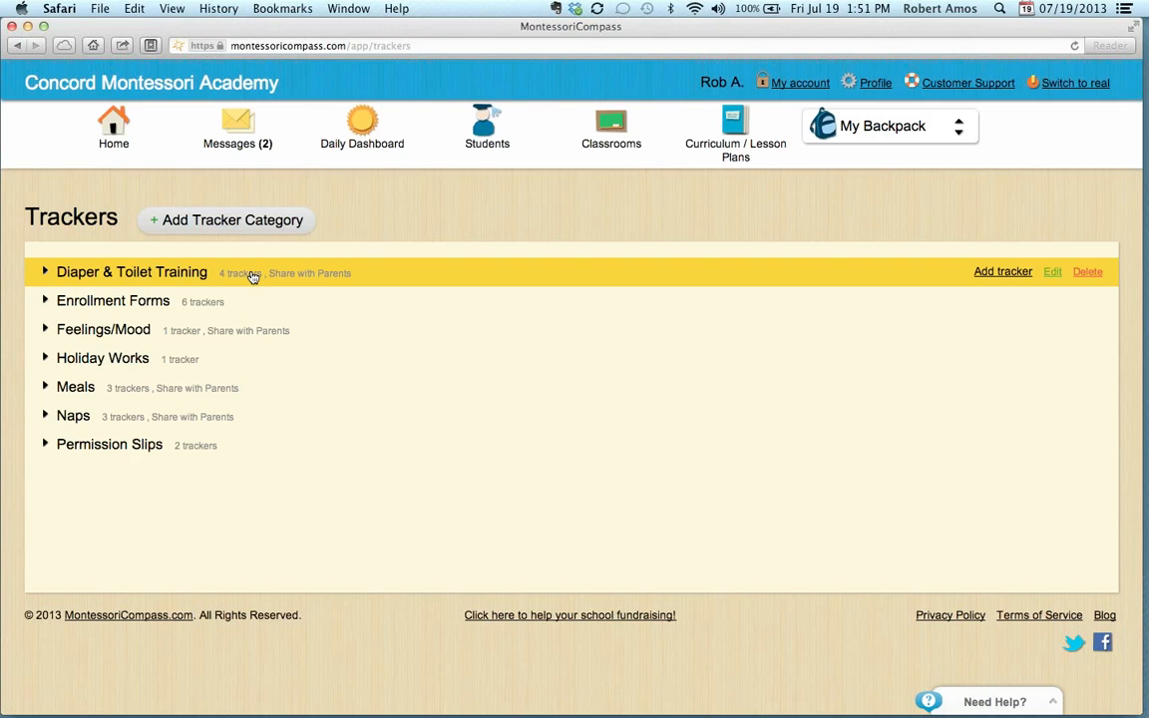
{"action": "left_click", "coordinate": [254, 277]}
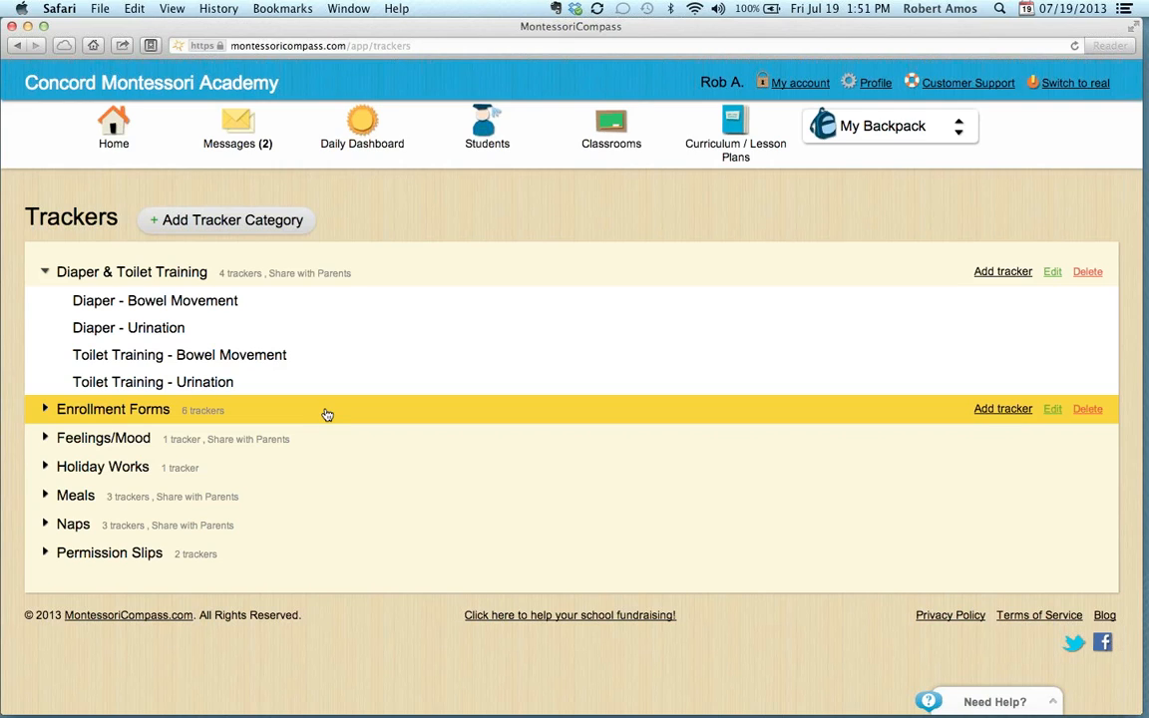
{"action": "left_click", "coordinate": [327, 414]}
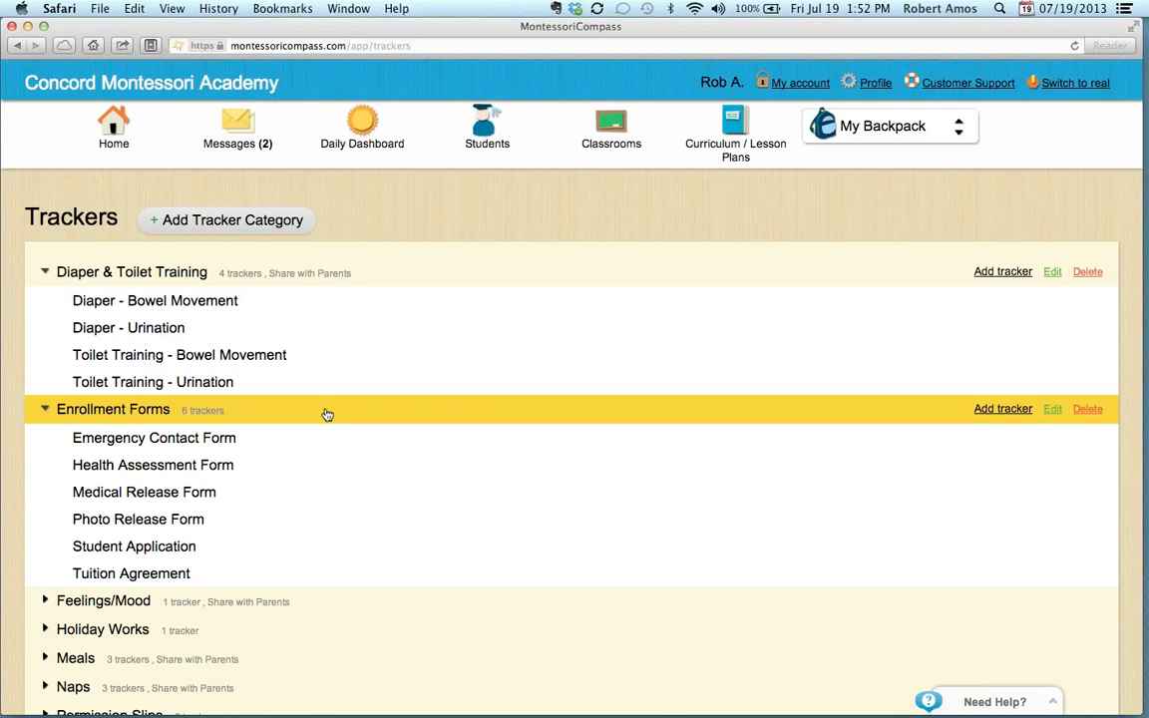
{"action": "scroll", "coordinate": [327, 415], "scroll_direction": "down", "scroll_amount": 3}
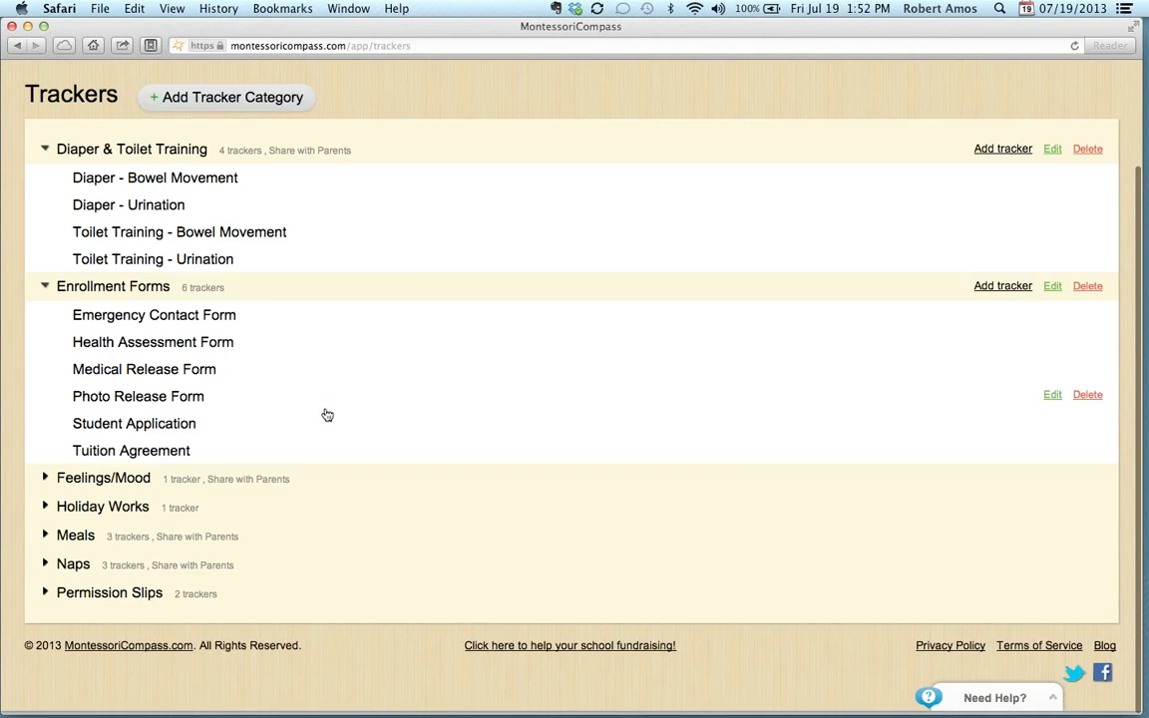
{"action": "left_click", "coordinate": [338, 539]}
{"action": "scroll", "coordinate": [339, 568], "scroll_direction": "down", "scroll_amount": 2}
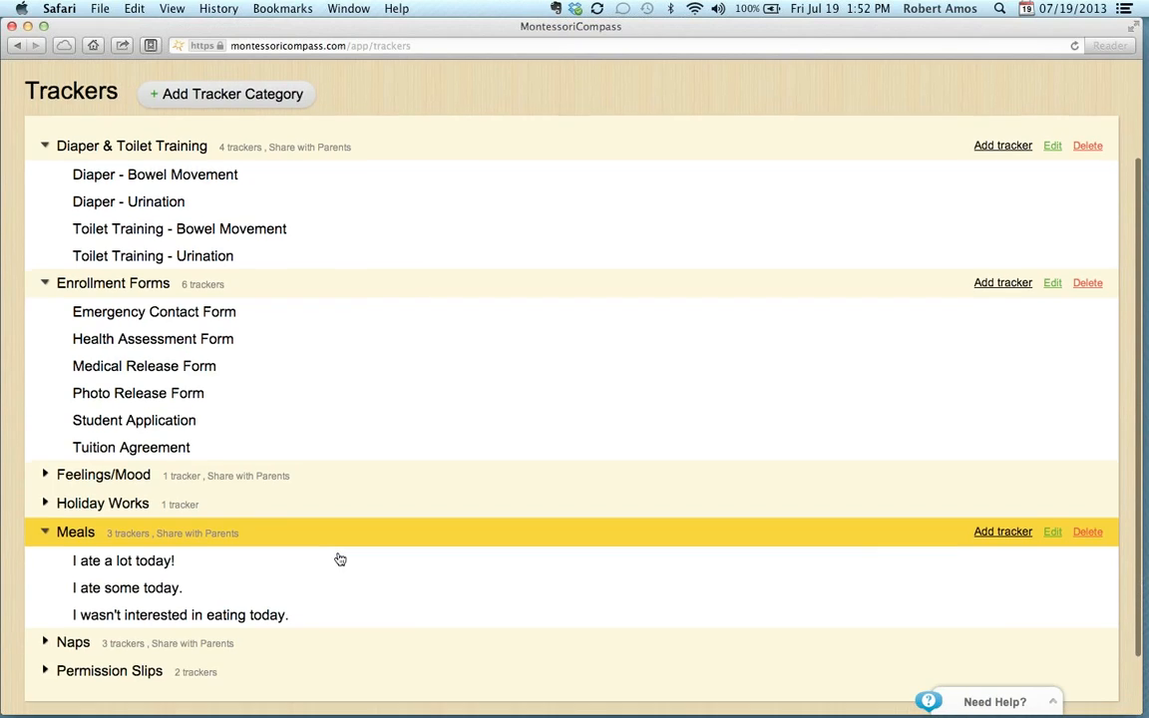
{"action": "left_click", "coordinate": [350, 595]}
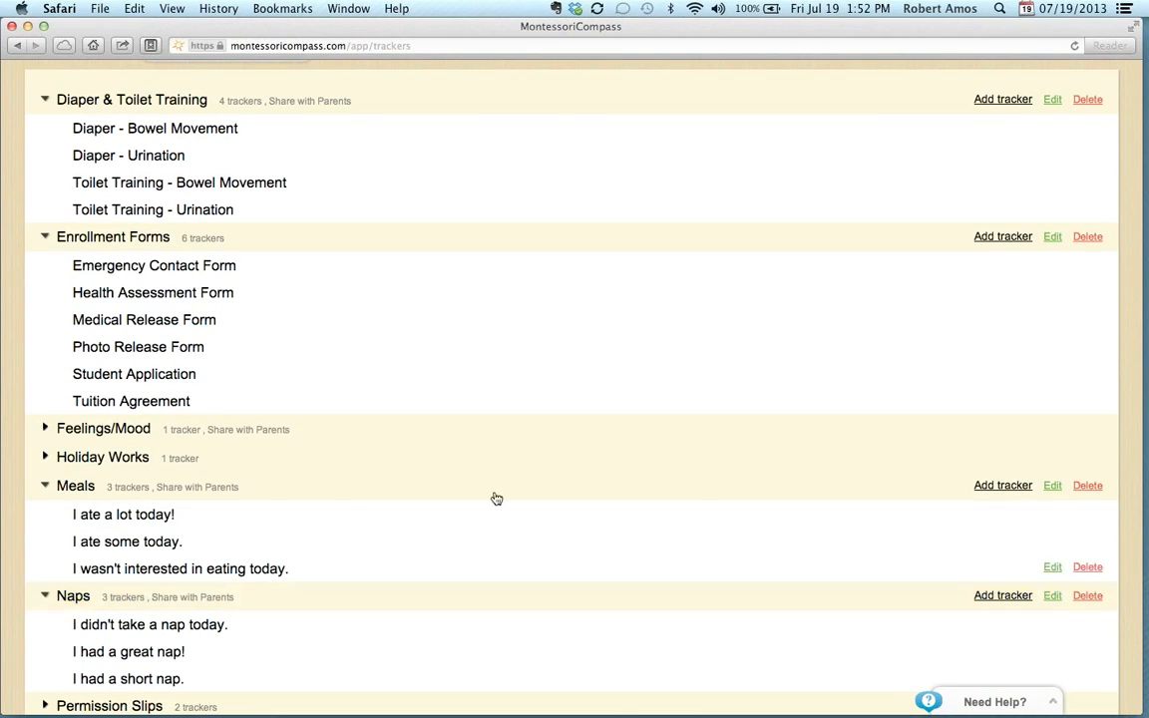
{"action": "scroll", "coordinate": [567, 443], "scroll_direction": "up", "scroll_amount": 1}
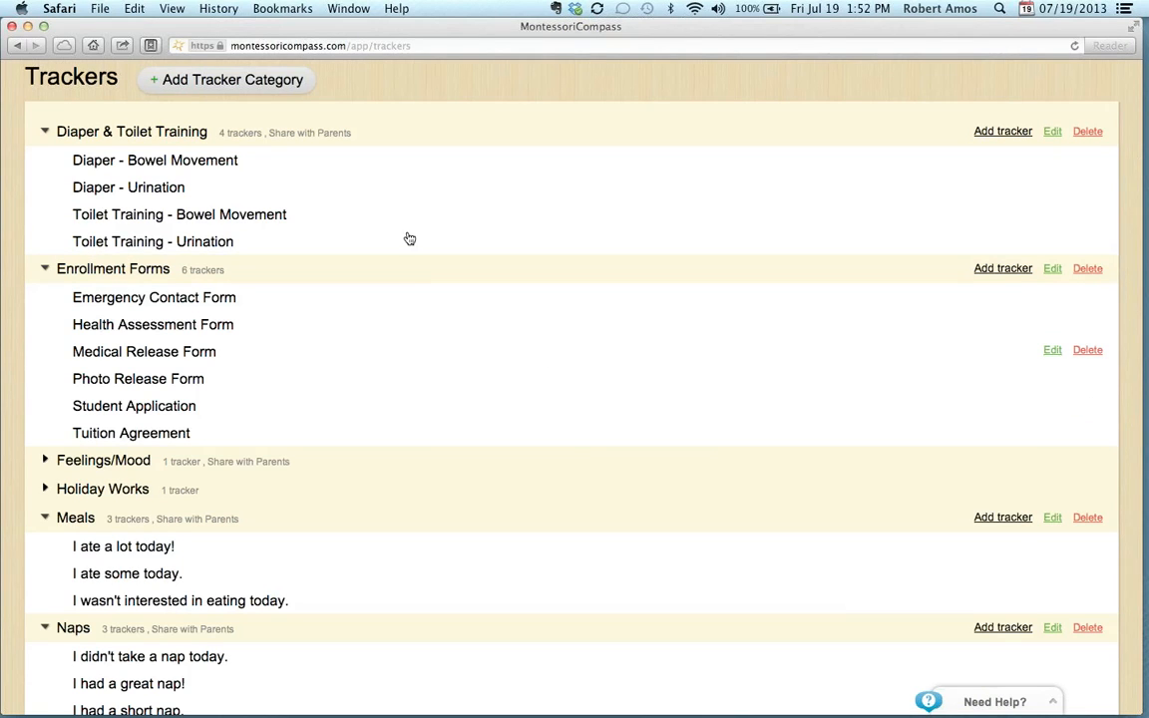
Step: Create a tracker category titled Paperwork without sharing it with parents
{"action": "left_click", "coordinate": [277, 84]}
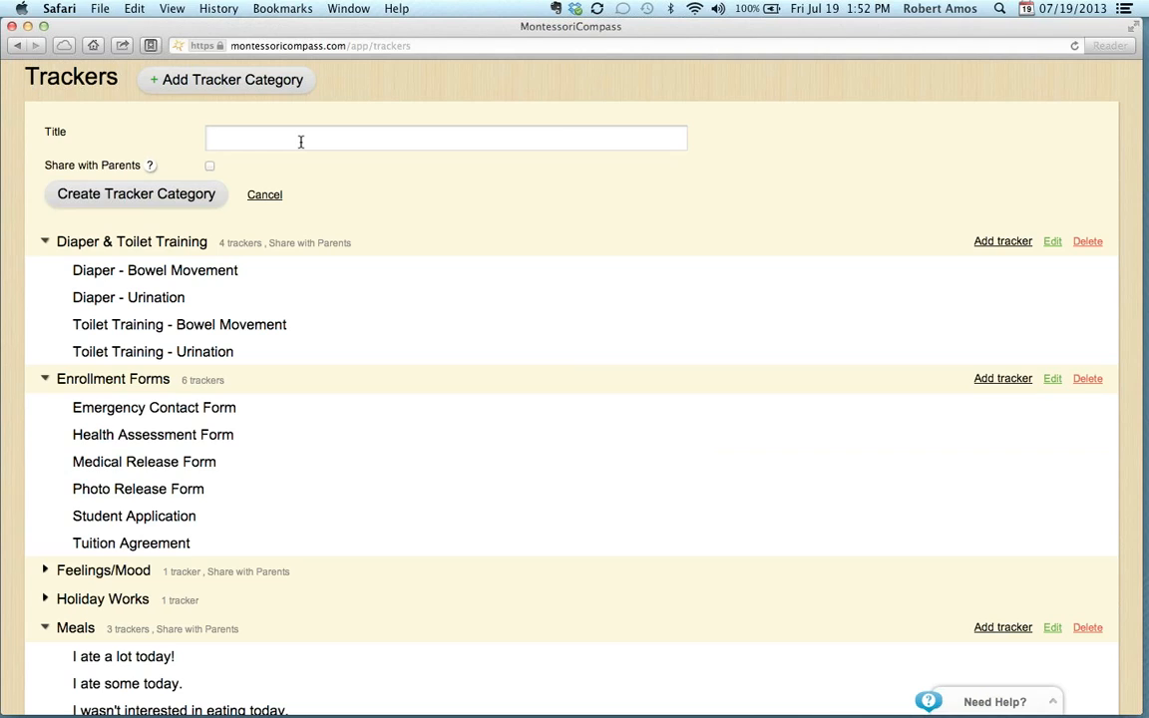
{"action": "left_click", "coordinate": [300, 142]}
{"action": "type", "text": "Paperwork"}
{"action": "left_click", "coordinate": [187, 194]}
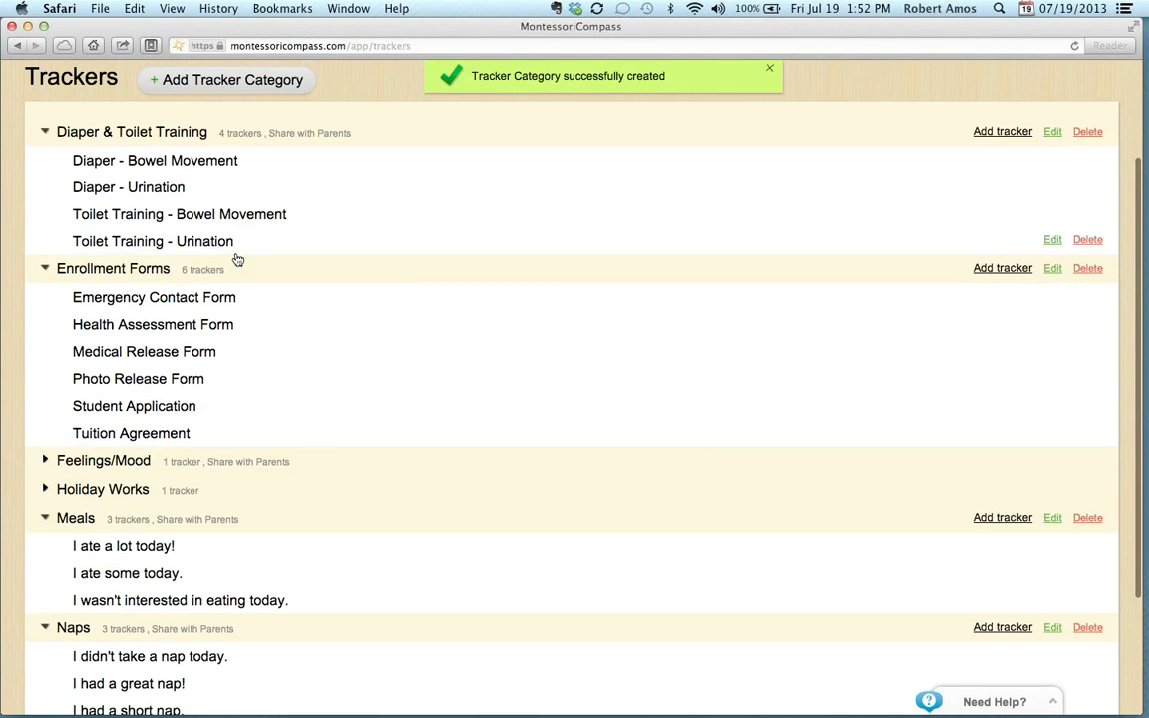
Step: Add a tracker titled Paperwork 1 to the Paperwork category, with all cycle years selected
{"action": "scroll", "coordinate": [235, 259], "scroll_direction": "down", "scroll_amount": 4}
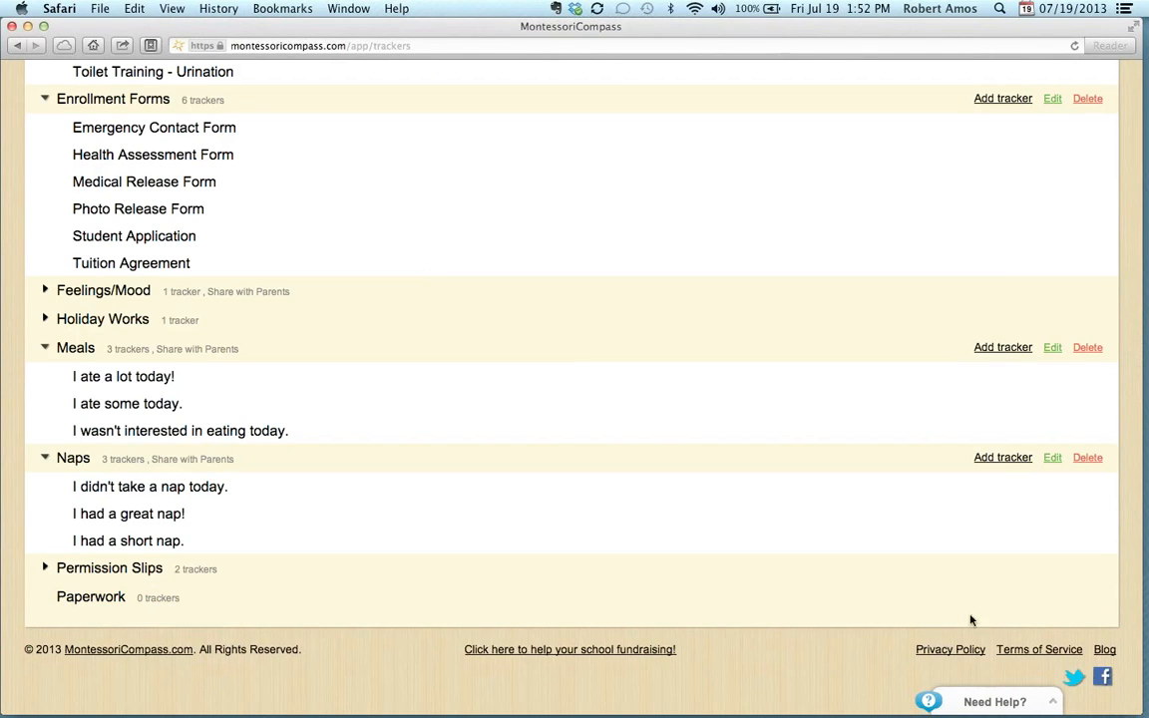
{"action": "left_click", "coordinate": [1003, 597]}
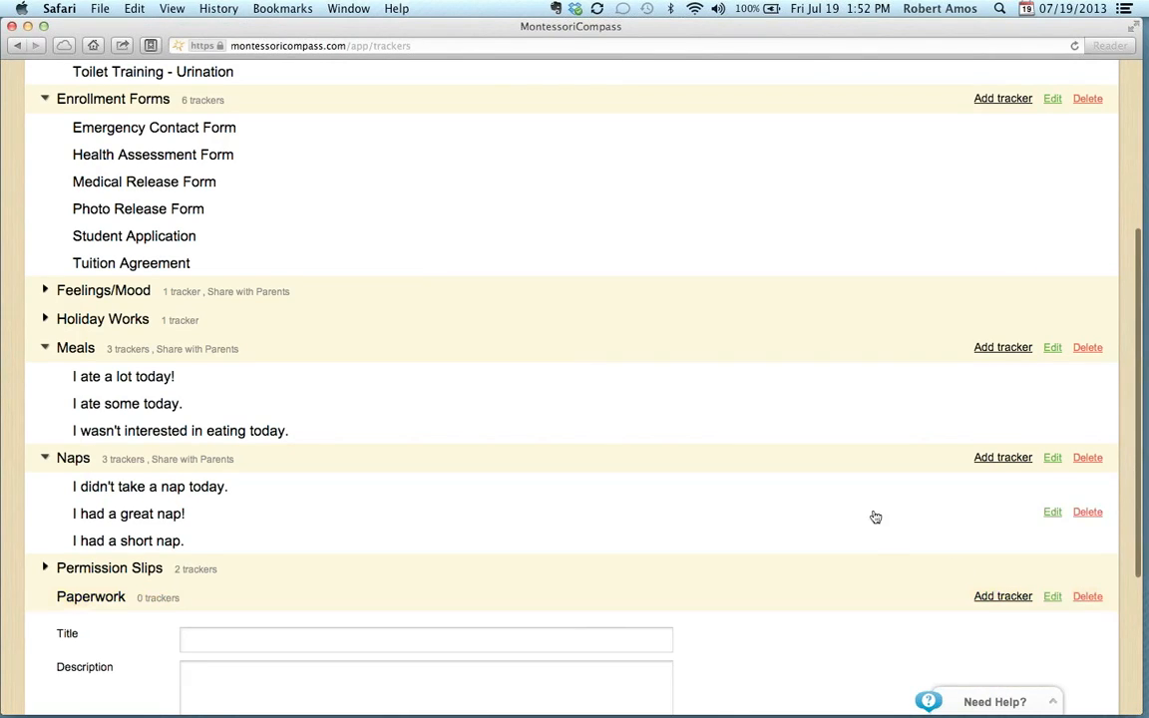
{"action": "scroll", "coordinate": [874, 516], "scroll_direction": "down", "scroll_amount": 1}
{"action": "scroll", "coordinate": [874, 516], "scroll_direction": "down", "scroll_amount": 5}
{"action": "left_click", "coordinate": [413, 379]}
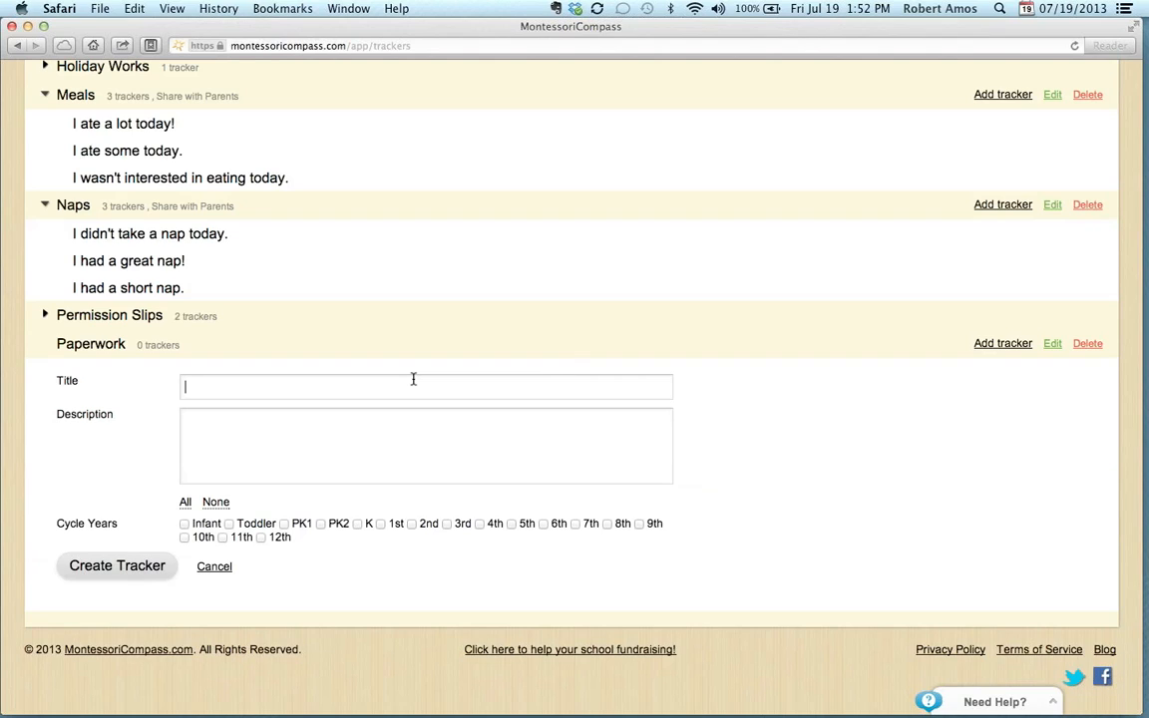
{"action": "type", "text": "Paperwork 1"}
{"action": "left_click_drag", "start_coordinate": [305, 539], "coordinate": [204, 519]}
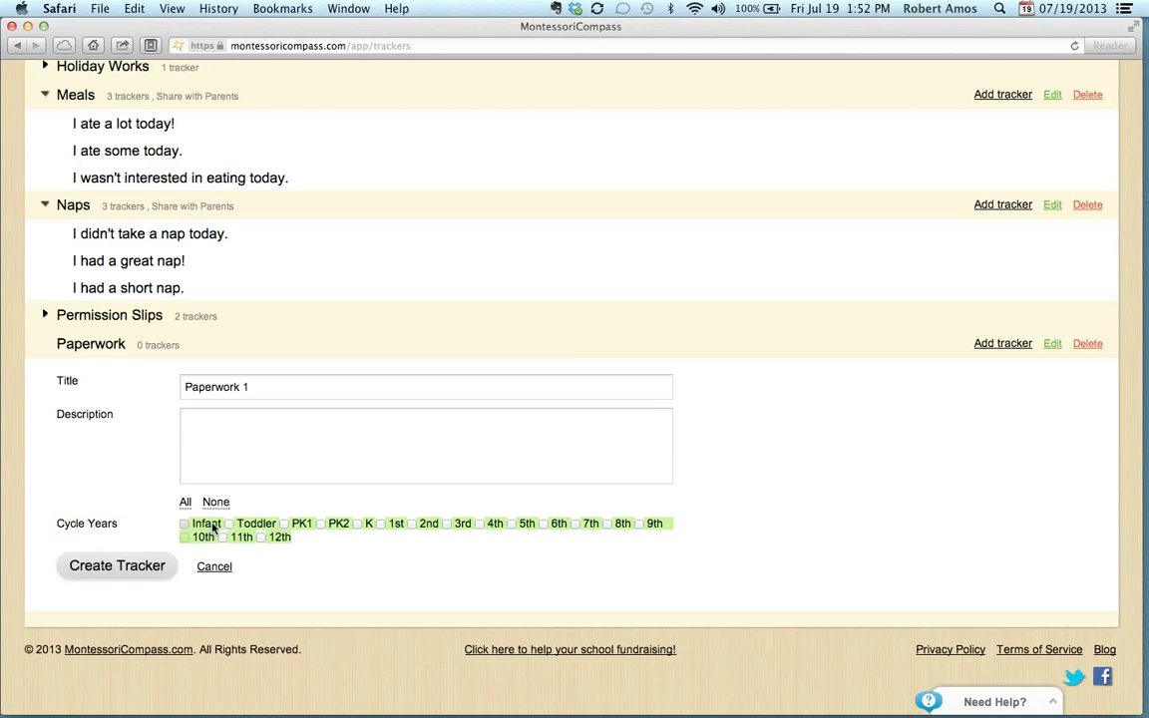
{"action": "left_click", "coordinate": [201, 525]}
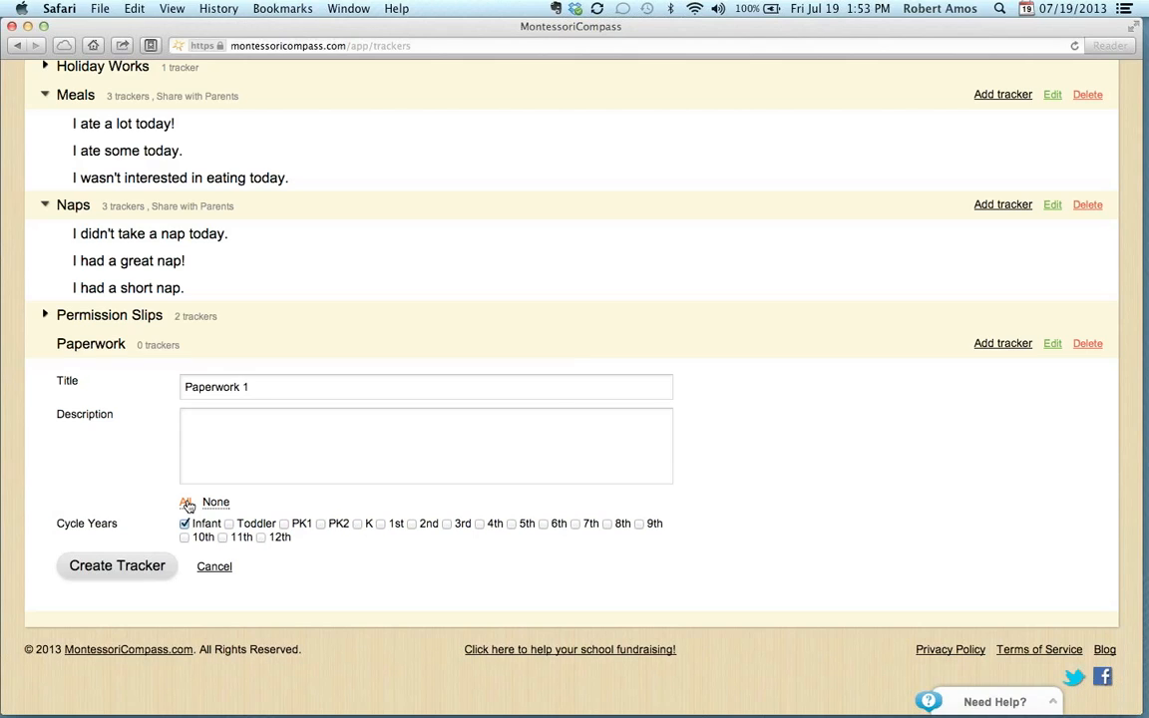
{"action": "left_click", "coordinate": [188, 502]}
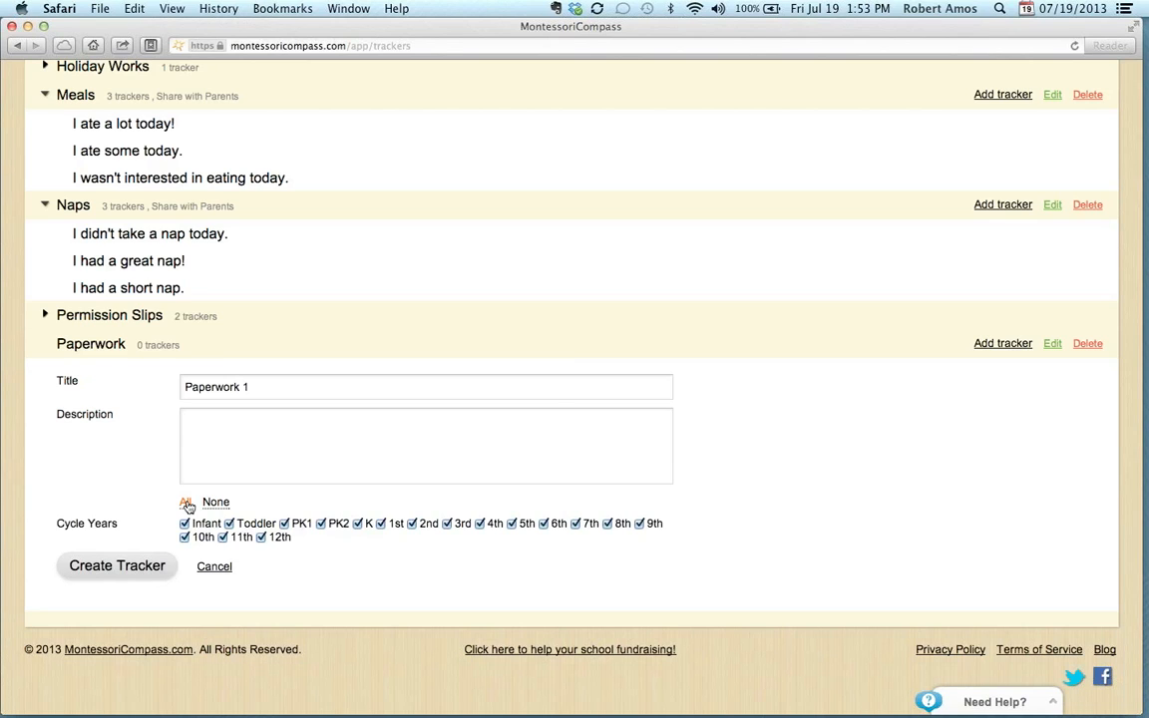
{"action": "left_click", "coordinate": [146, 565]}
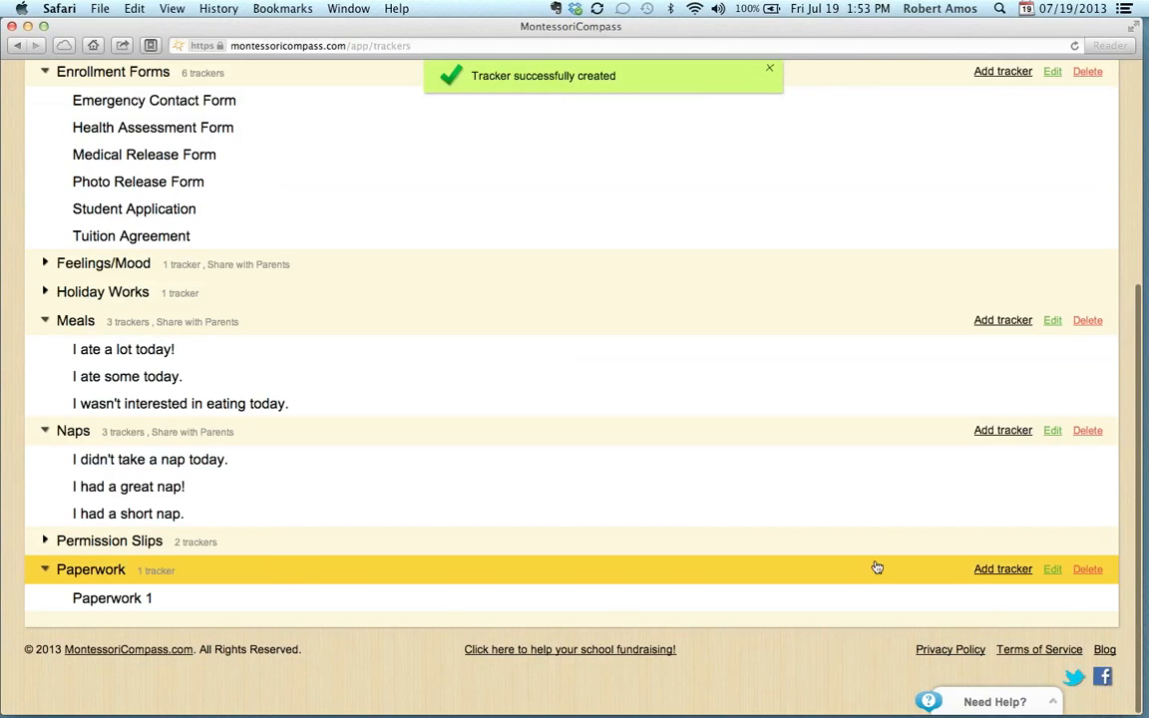
Step: Add a second tracker titled Paperwork 2 to the Paperwork category, including the 4th and 5th cycle years
{"action": "left_click", "coordinate": [1001, 568]}
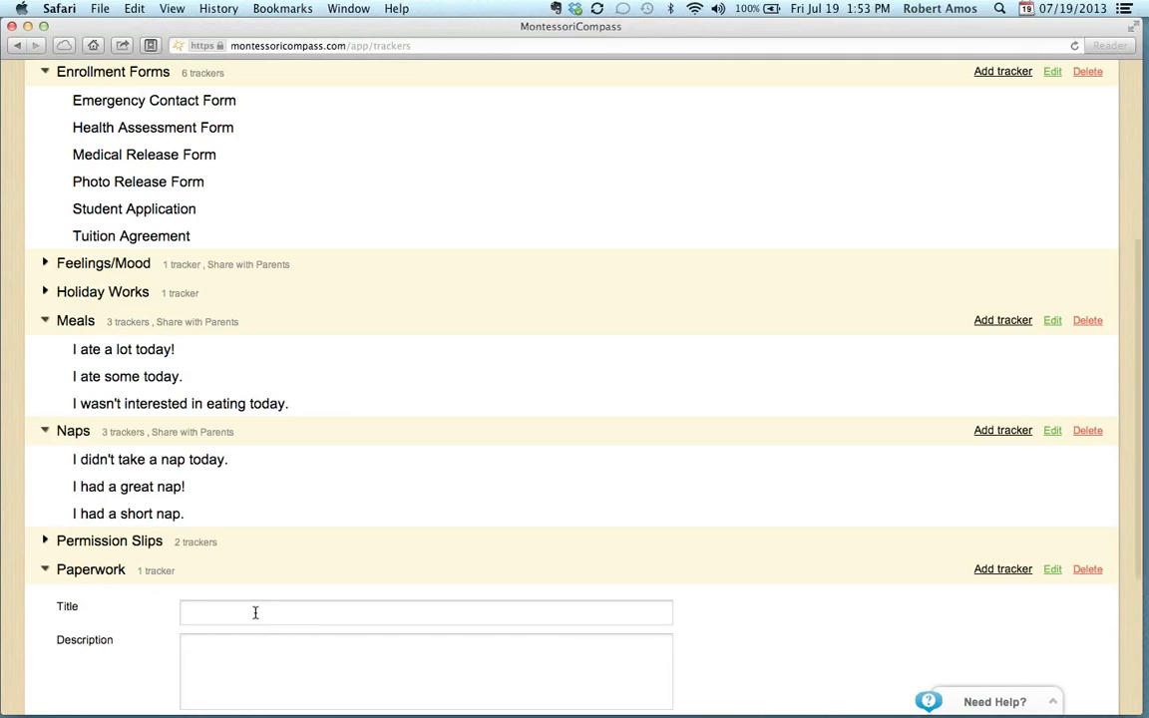
{"action": "type", "text": "Papework 2"}
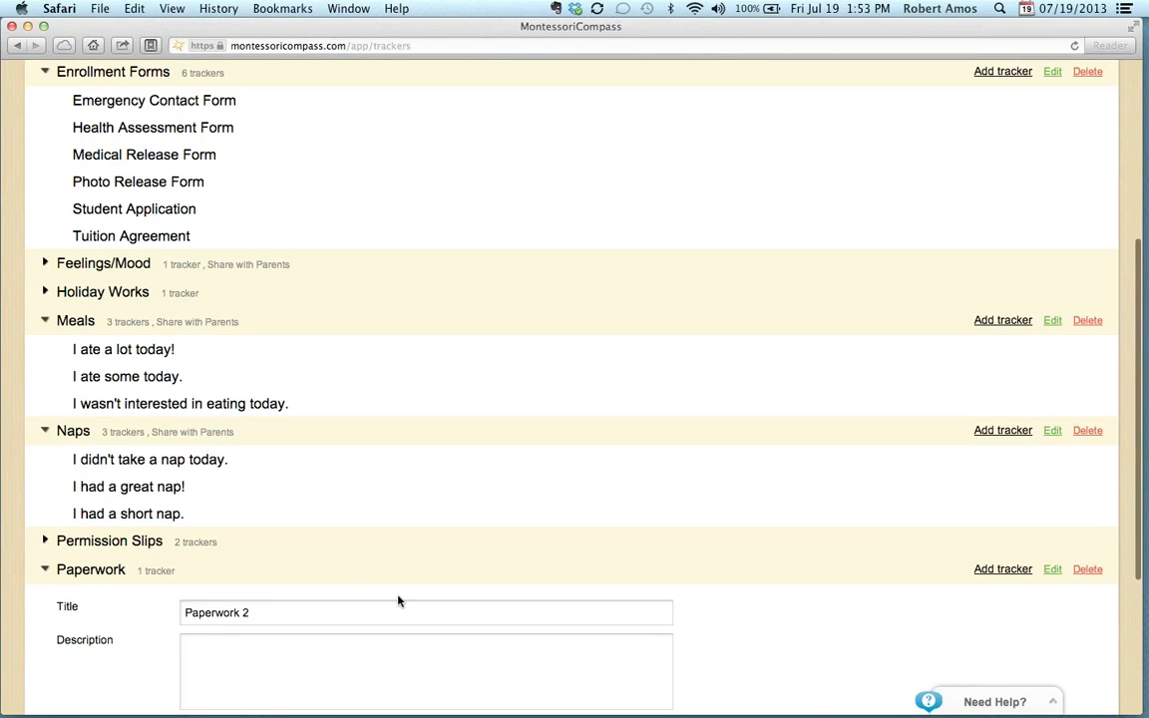
{"action": "scroll", "coordinate": [397, 597], "scroll_direction": "down", "scroll_amount": 5}
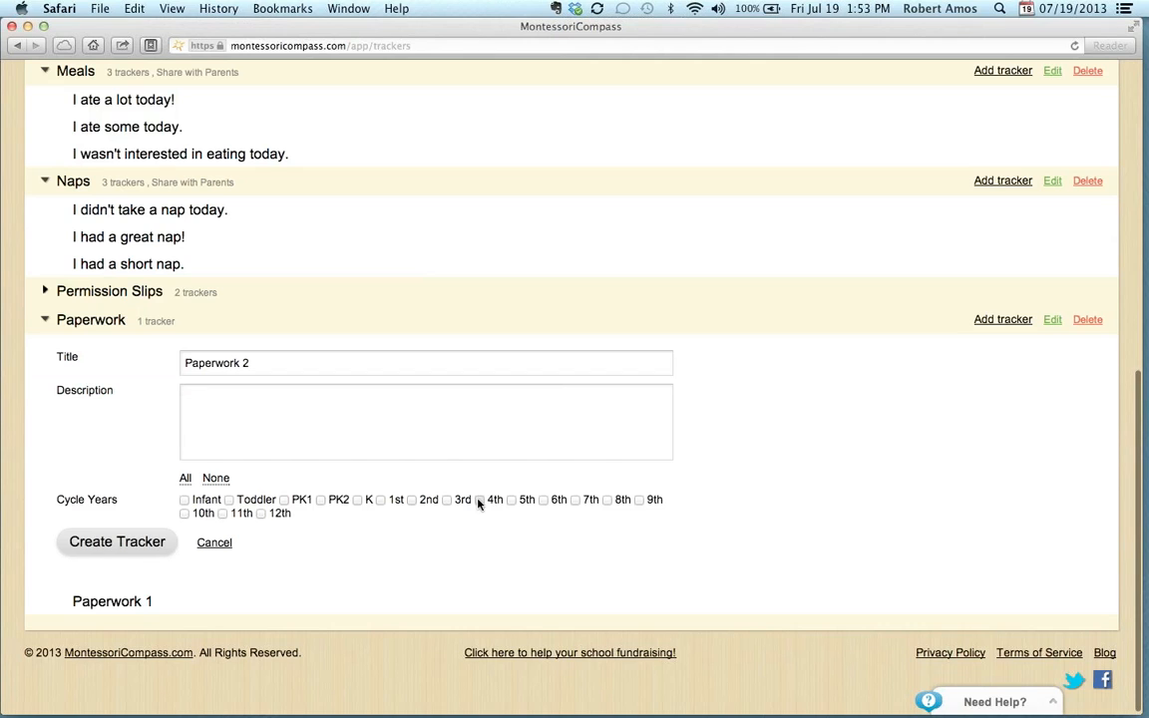
{"action": "left_click", "coordinate": [479, 500]}
{"action": "left_click", "coordinate": [511, 500]}
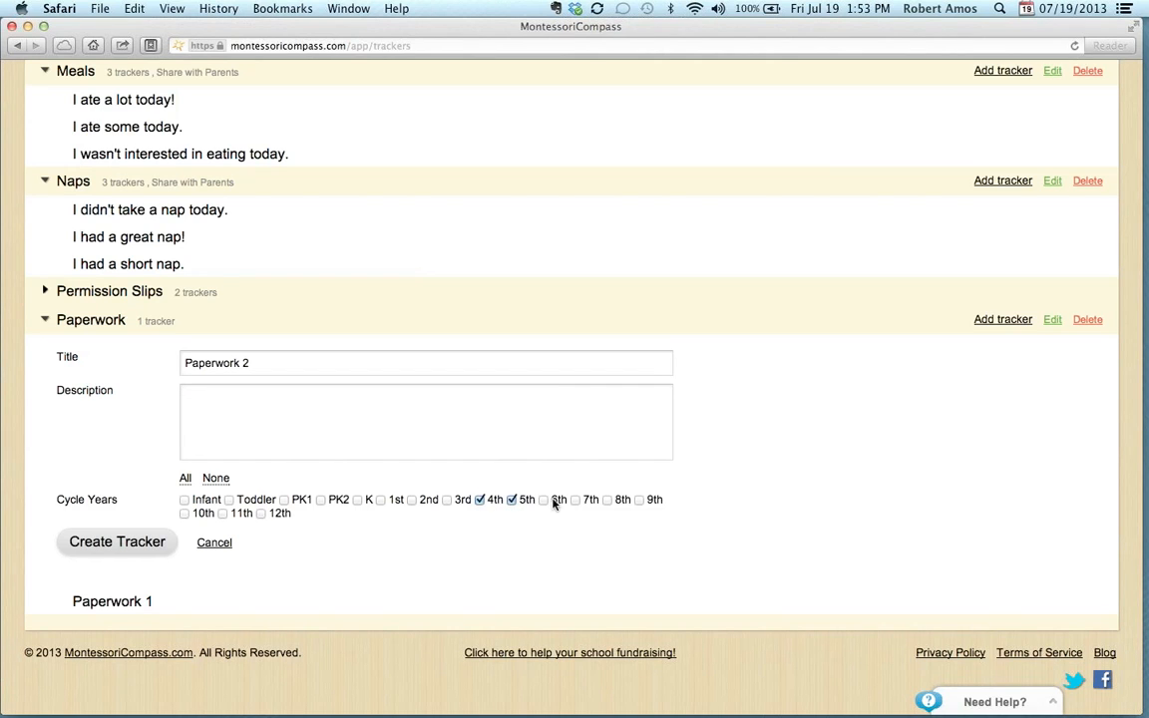
{"action": "left_click", "coordinate": [123, 544]}
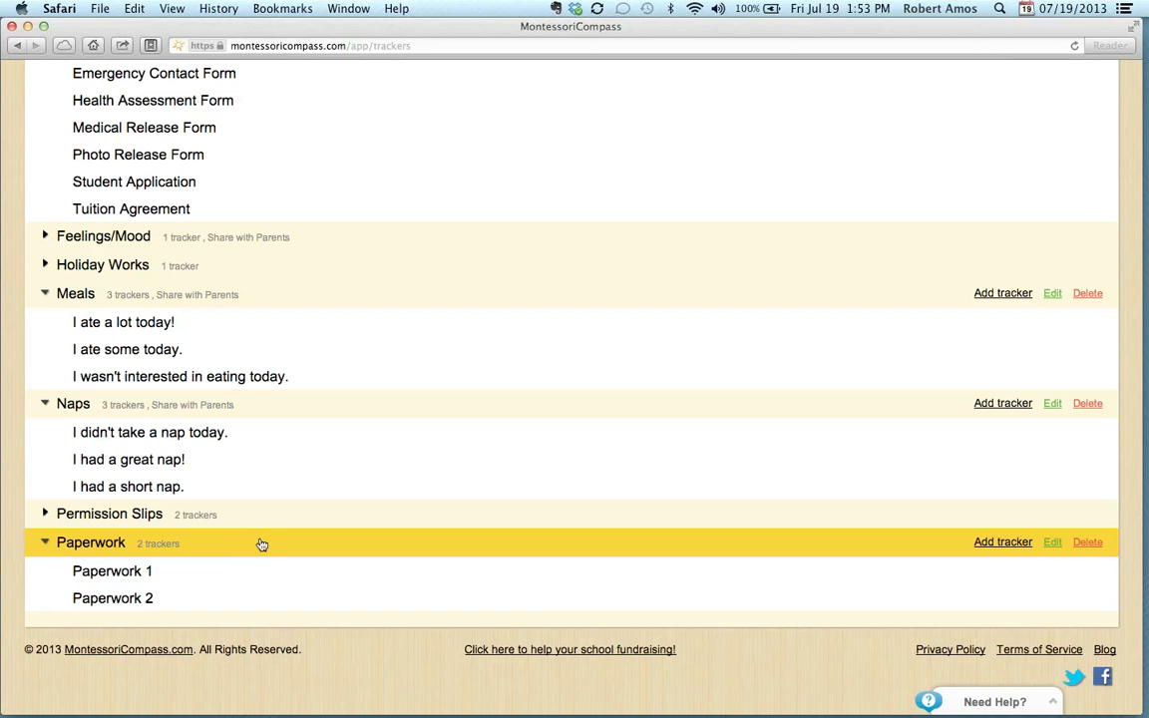
Step: Go to the Trackers section of the Daily Dashboard and browse the trackers available for the Primary Room
{"action": "scroll", "coordinate": [281, 540], "scroll_direction": "up", "scroll_amount": 10}
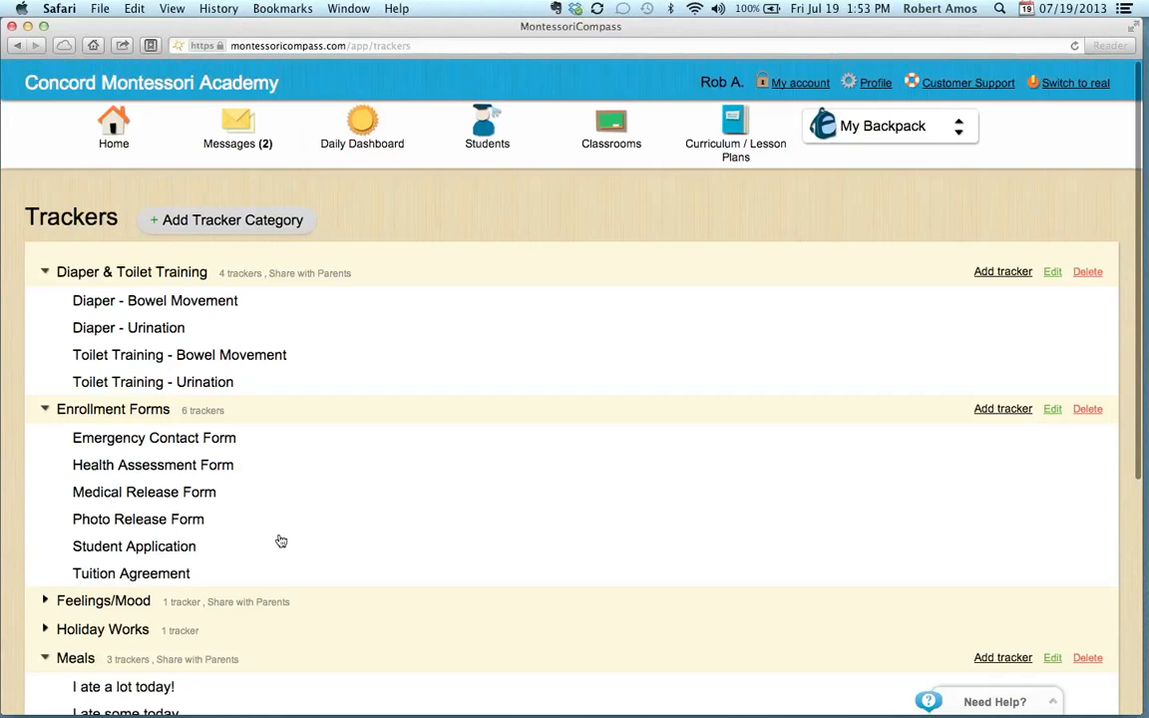
{"action": "left_click", "coordinate": [365, 135]}
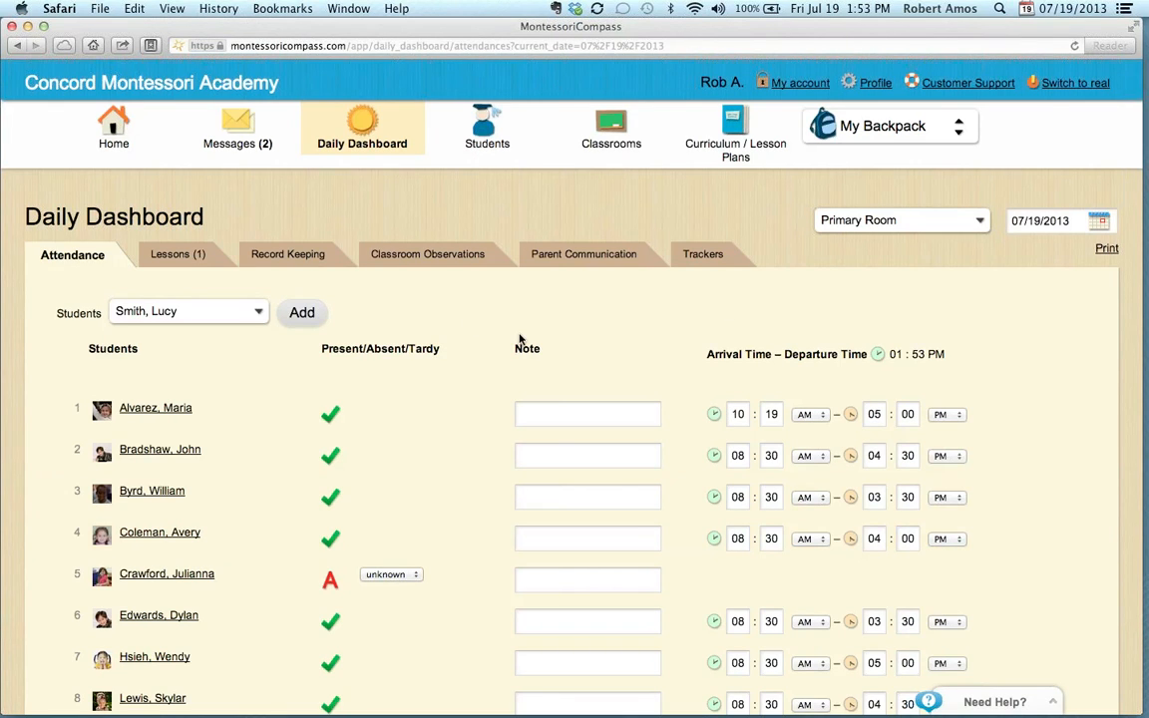
{"action": "left_click", "coordinate": [705, 255]}
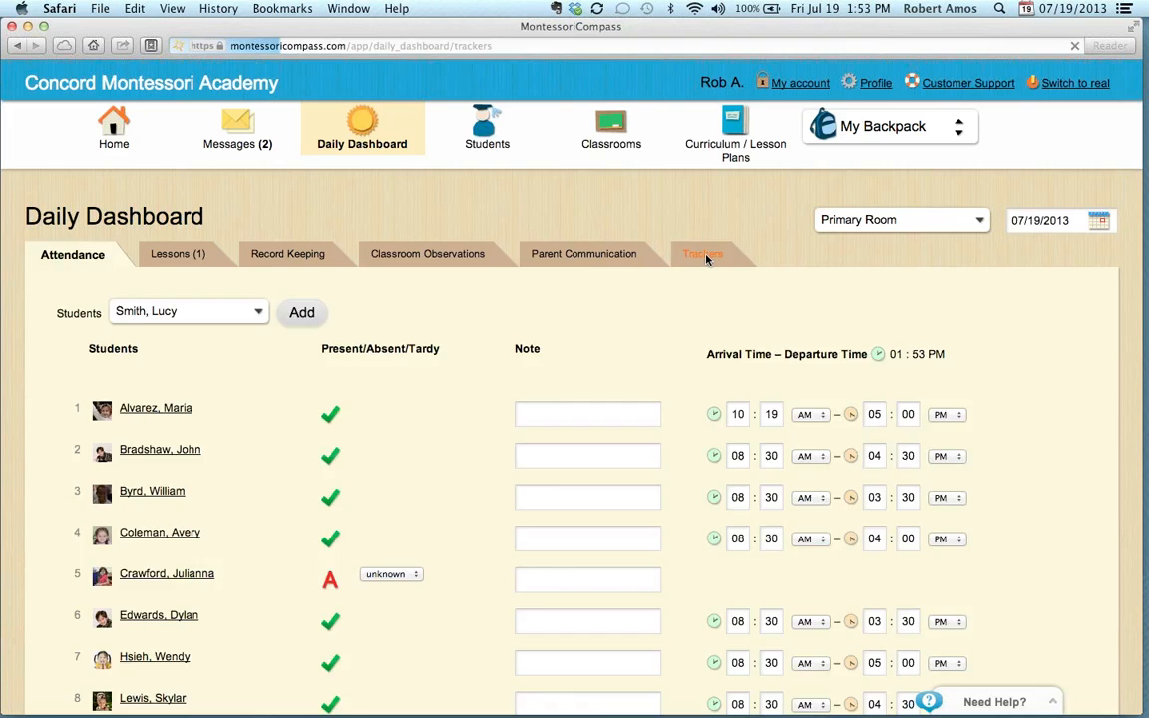
{"action": "scroll", "coordinate": [705, 256], "scroll_direction": "down", "scroll_amount": 1}
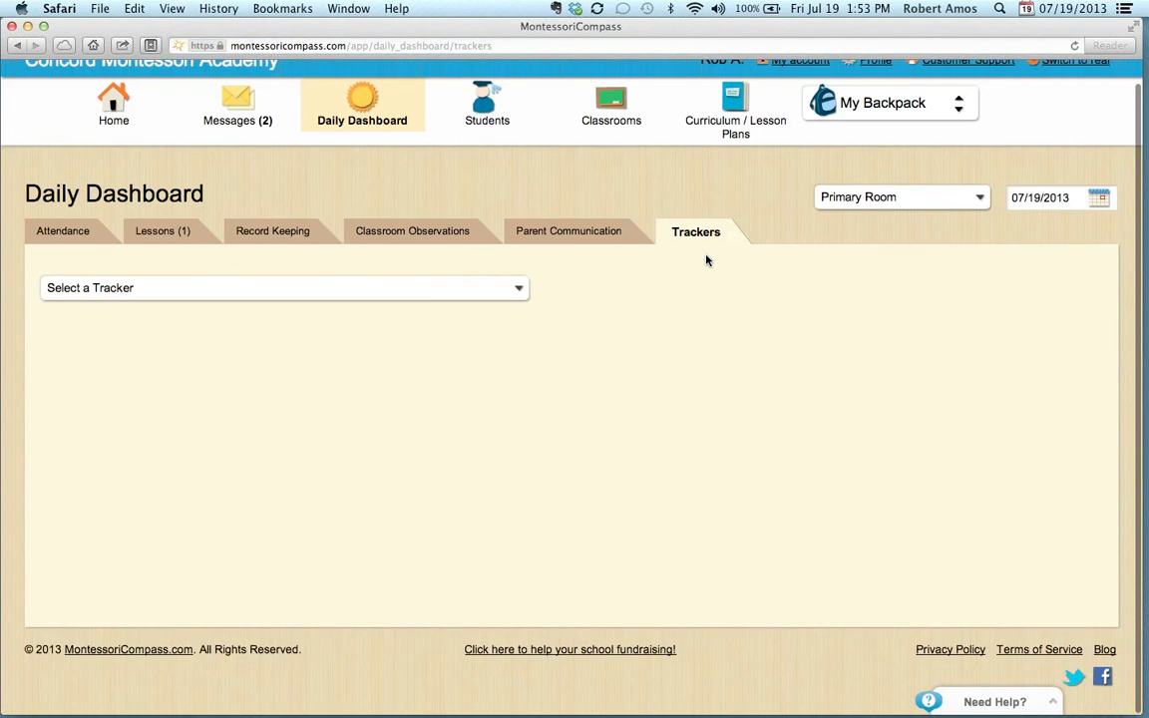
{"action": "left_click", "coordinate": [396, 299]}
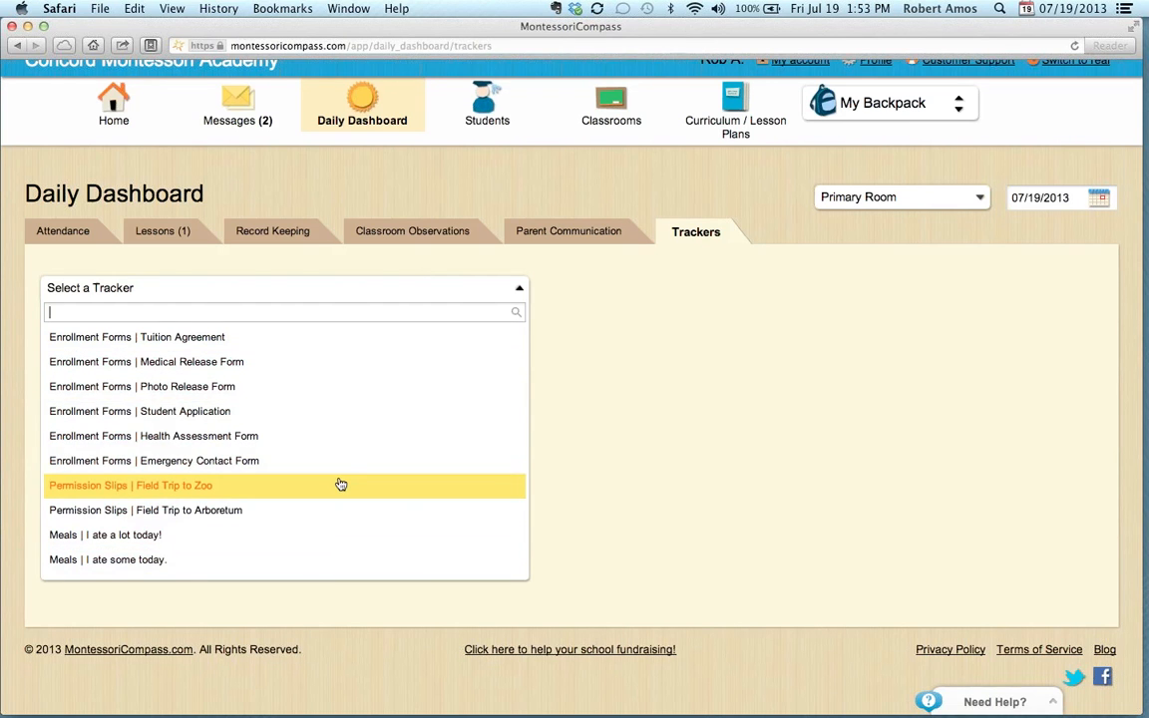
{"action": "scroll", "coordinate": [342, 485], "scroll_direction": "down", "scroll_amount": 3}
{"action": "scroll", "coordinate": [341, 485], "scroll_direction": "up", "scroll_amount": 5}
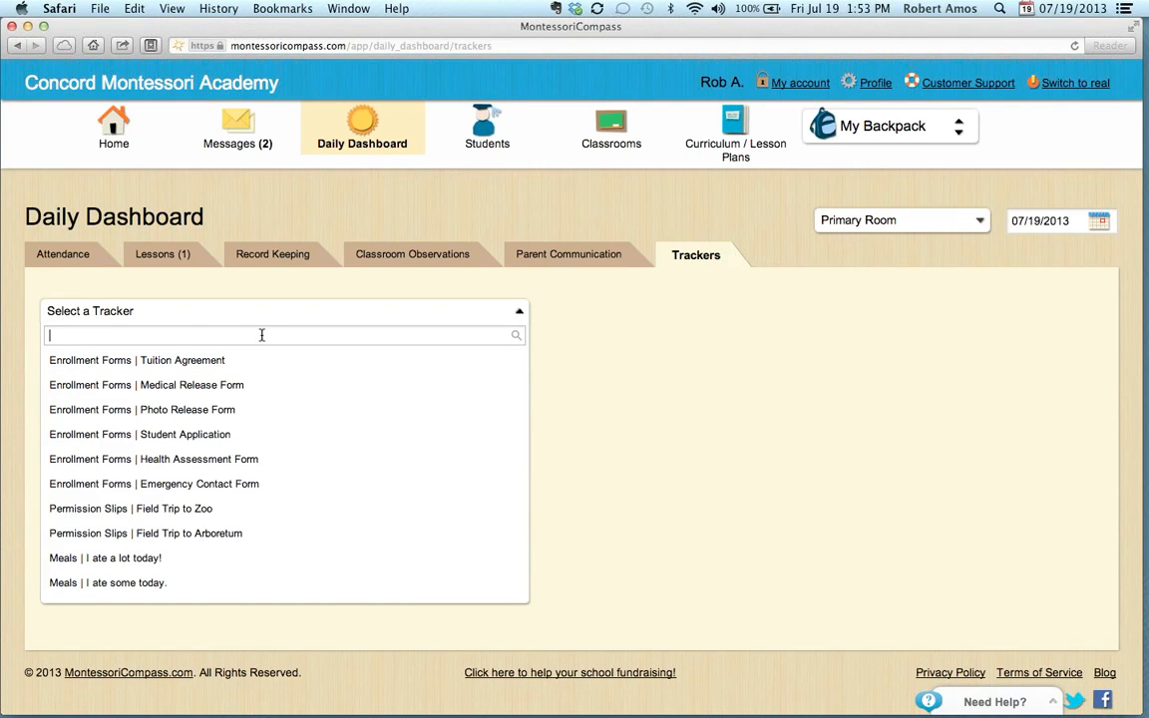
Step: Search the tracker list for "paper" and select Paperwork | Paperwork 1
{"action": "type", "text": "papwer"}
{"action": "key", "text": "BackSpace"}
{"action": "key", "text": "BackSpace"}
{"action": "key", "text": "BackSpace"}
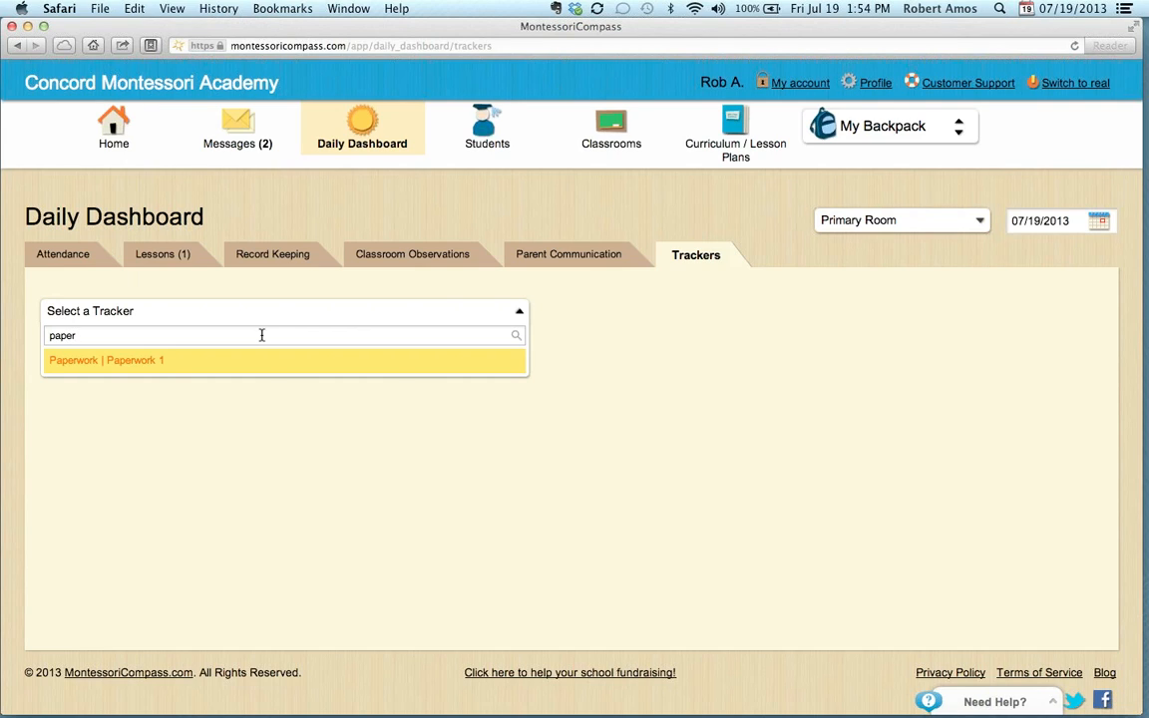
{"action": "type", "text": "er"}
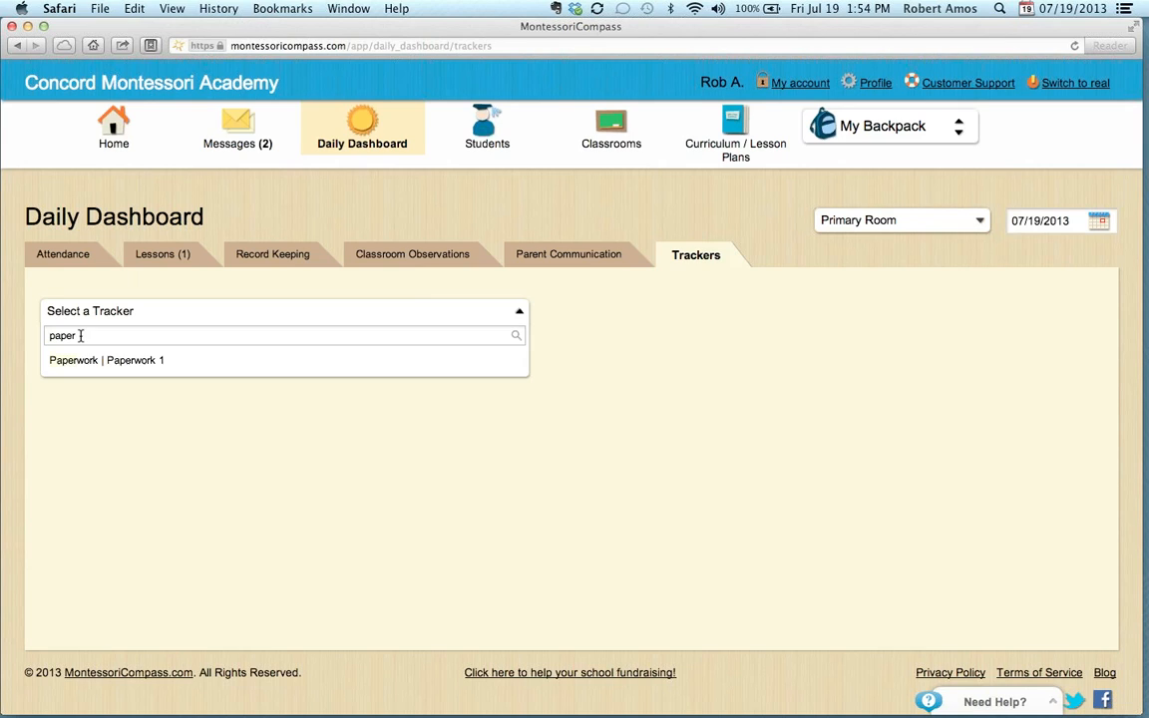
{"action": "left_click", "coordinate": [140, 366]}
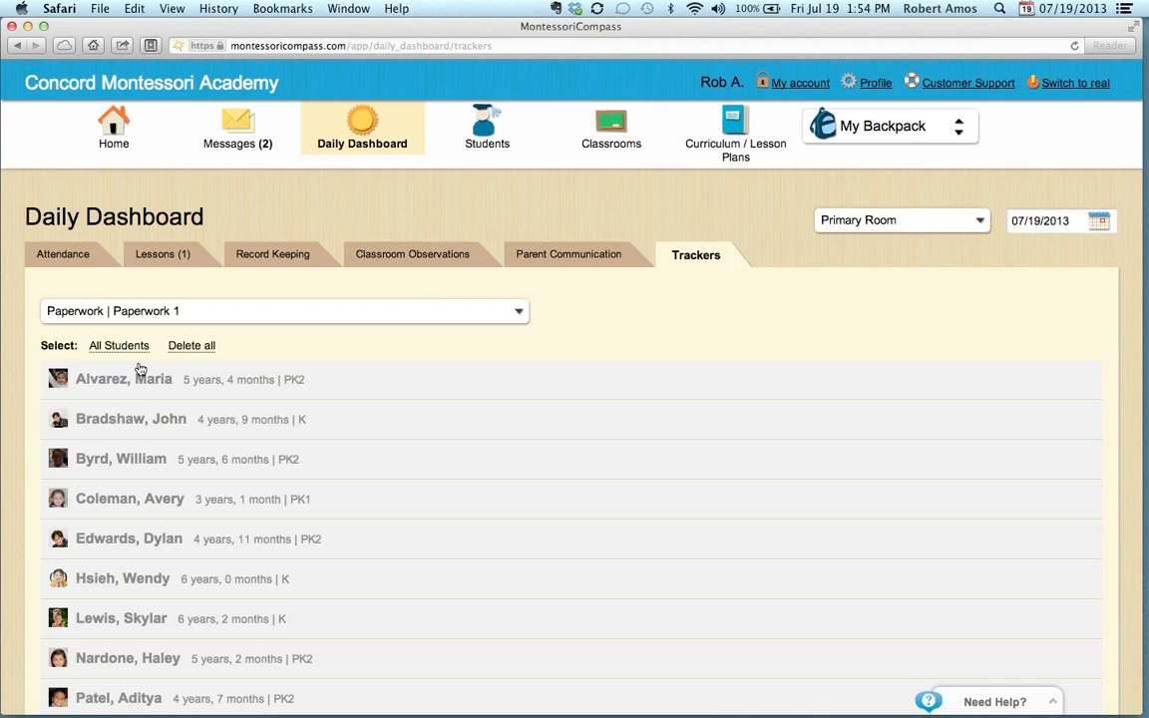
Step: Mark the first, third and sixth students in the Primary Room list as tracked for Paperwork 1 and review the list
{"action": "left_click", "coordinate": [391, 380]}
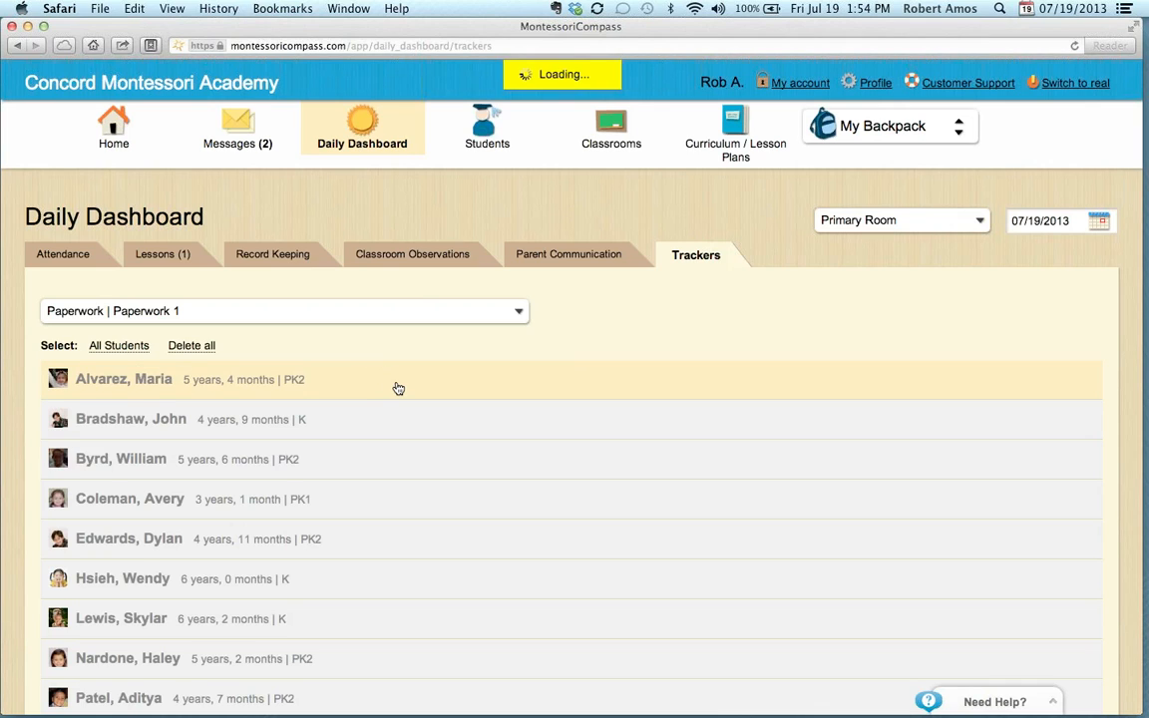
{"action": "left_click", "coordinate": [409, 497]}
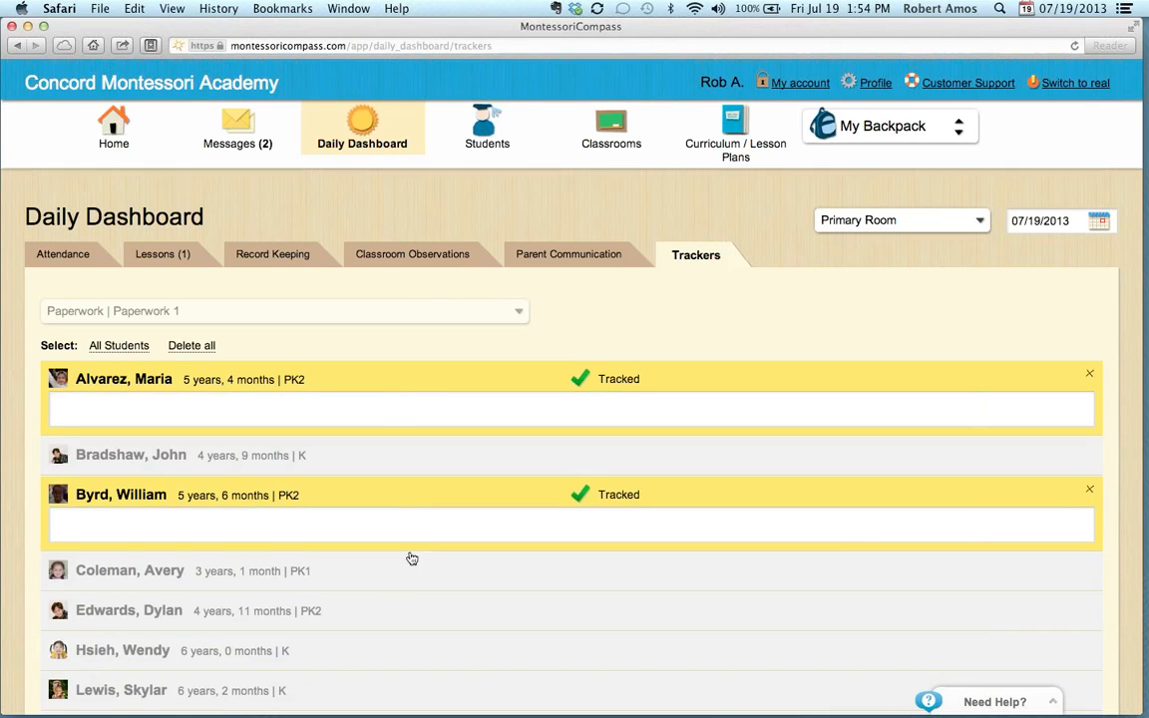
{"action": "left_click", "coordinate": [422, 653]}
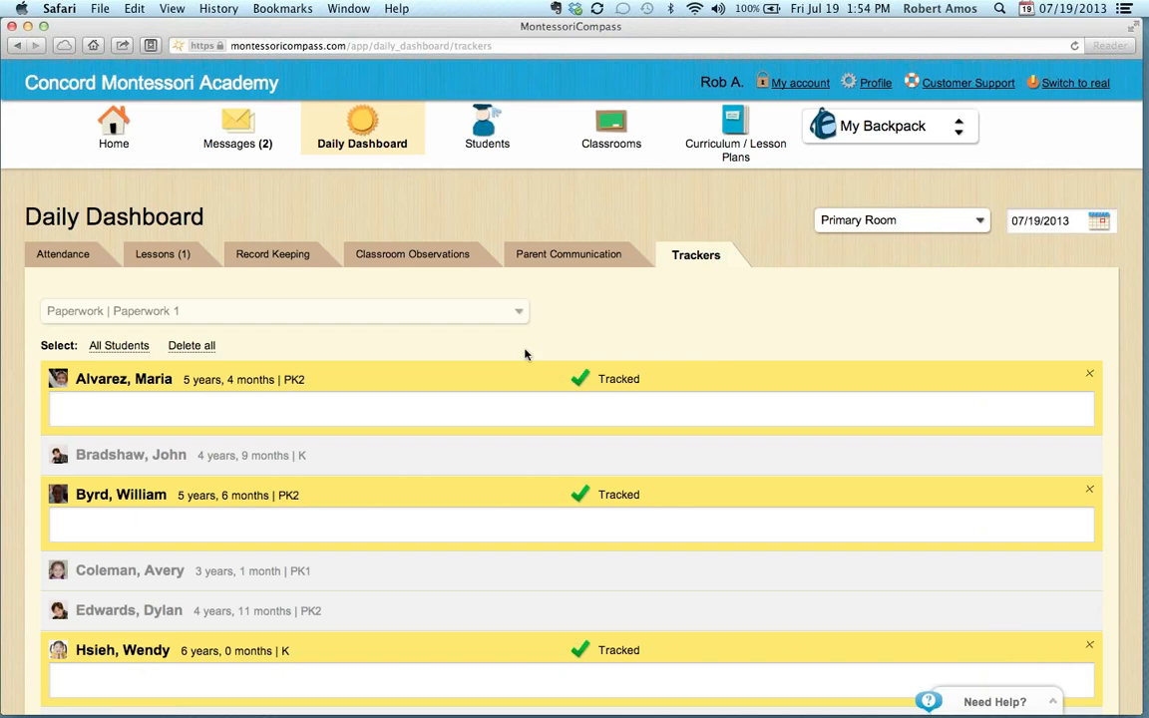
{"action": "scroll", "coordinate": [730, 348], "scroll_direction": "down", "scroll_amount": 5}
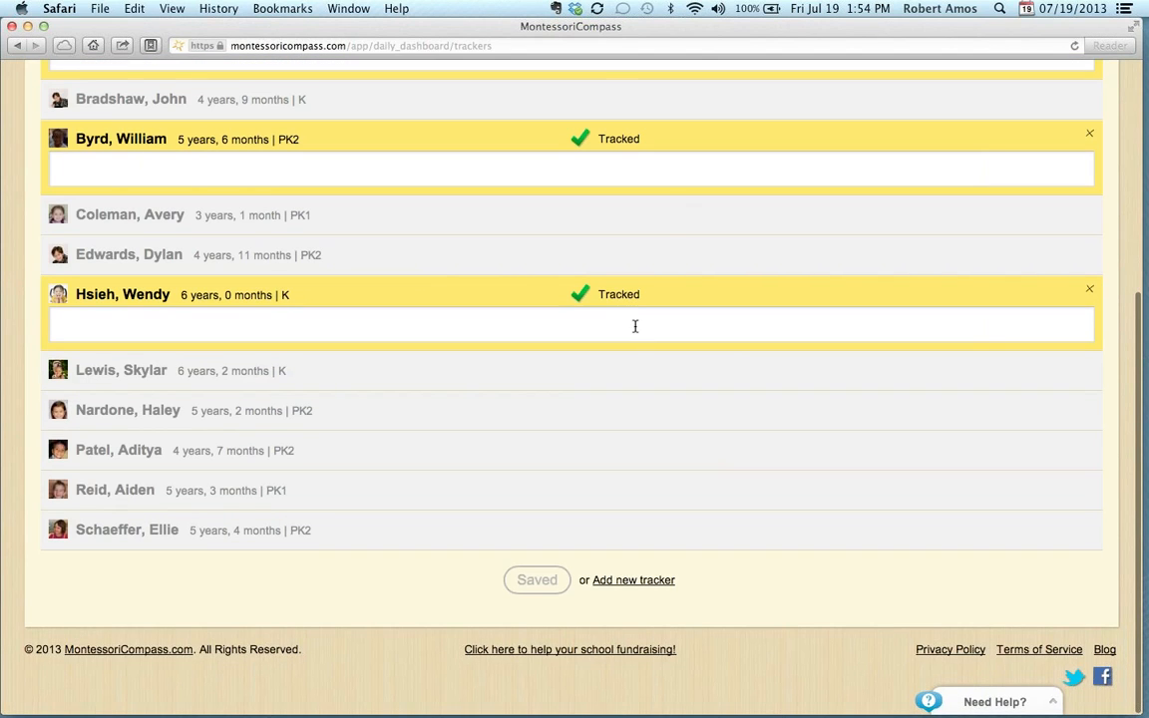
{"action": "scroll", "coordinate": [634, 326], "scroll_direction": "up", "scroll_amount": 5}
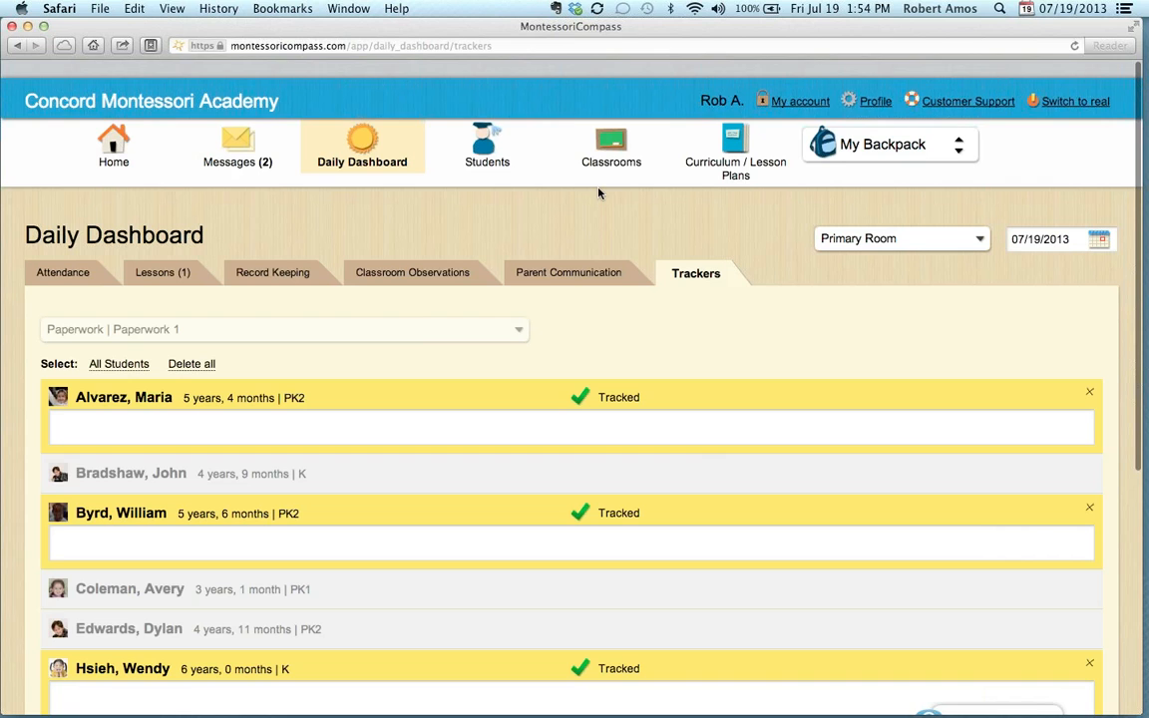
Step: Reload the Trackers section, search the tracker list for "paper" and select Paperwork | Paperwork 1 again
{"action": "left_click", "coordinate": [679, 257]}
{"action": "left_click", "coordinate": [138, 316]}
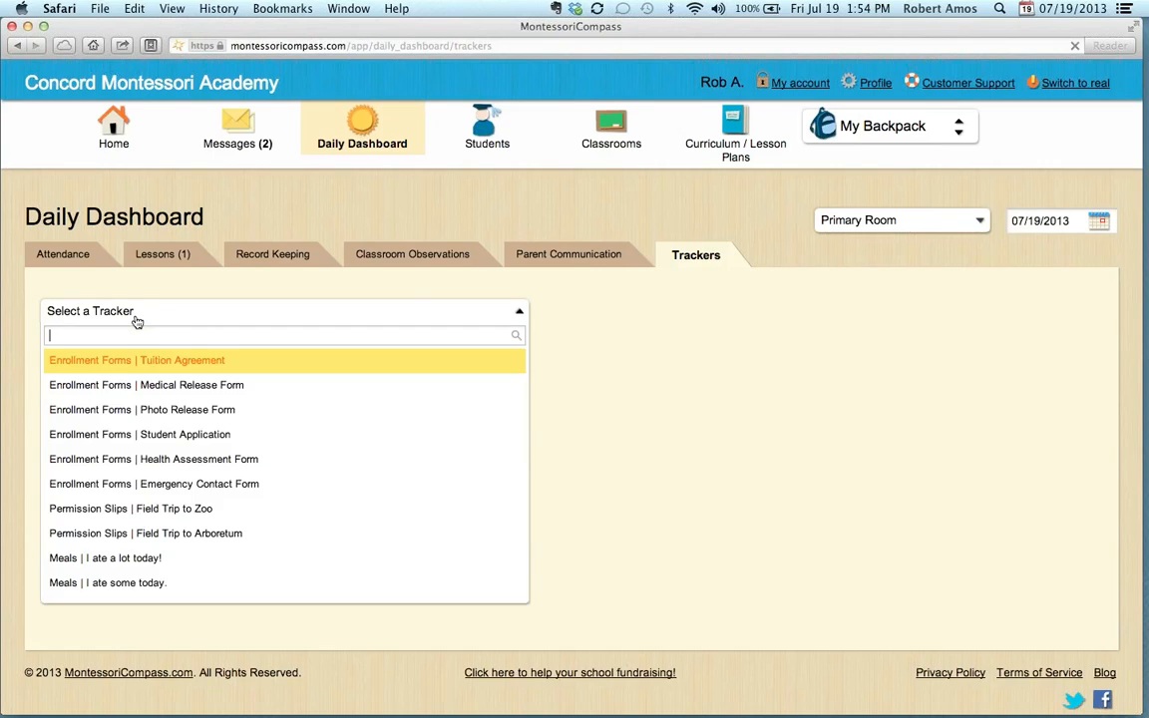
{"action": "type", "text": "paper"}
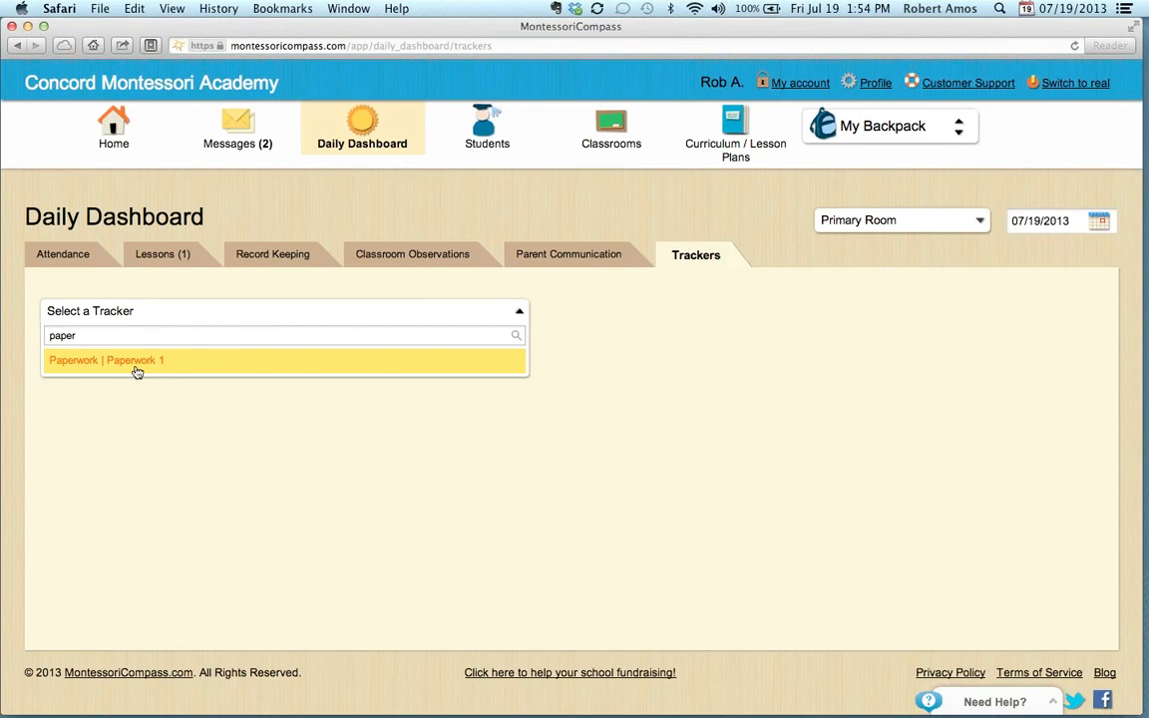
{"action": "left_click", "coordinate": [138, 371]}
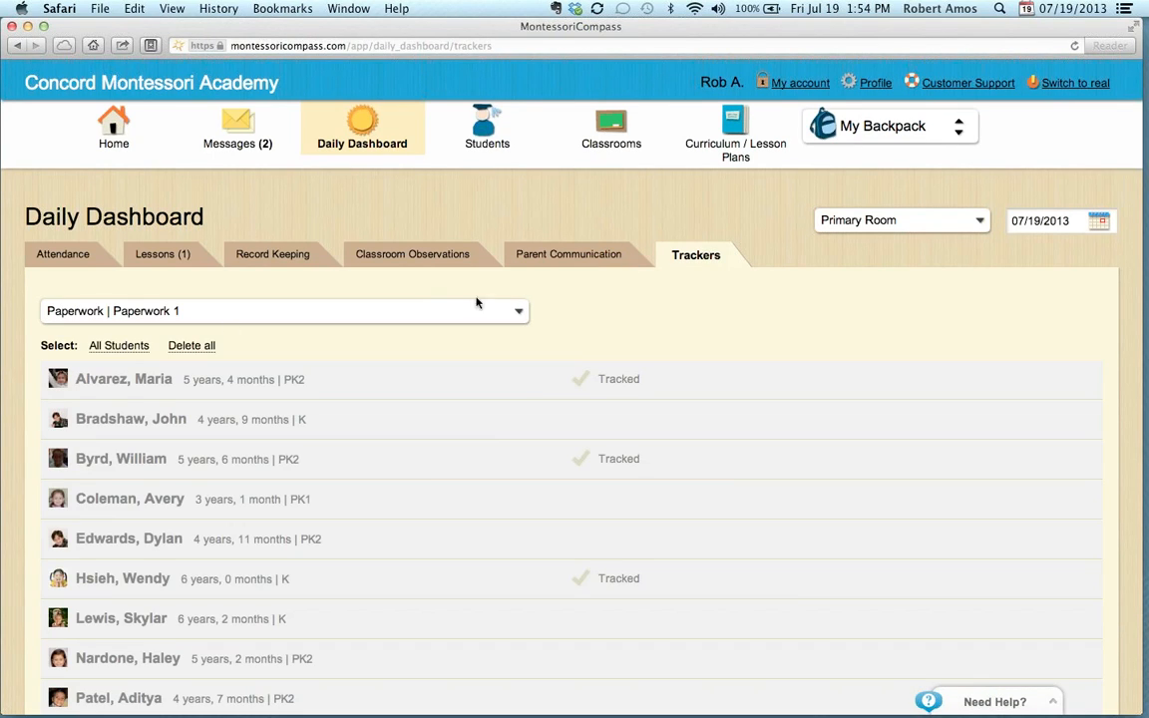
Step: Mark the second and fifth students in the Primary Room list as tracked for Paperwork 1
{"action": "scroll", "coordinate": [732, 301], "scroll_direction": "down", "scroll_amount": 2}
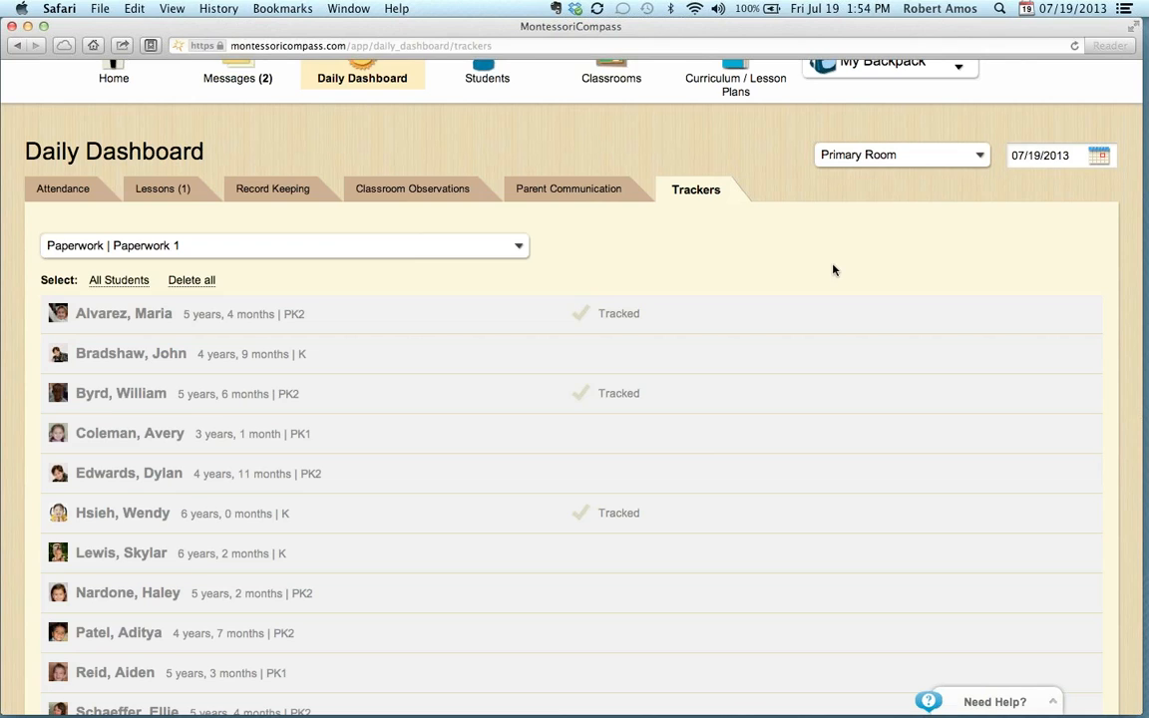
{"action": "left_click", "coordinate": [503, 361]}
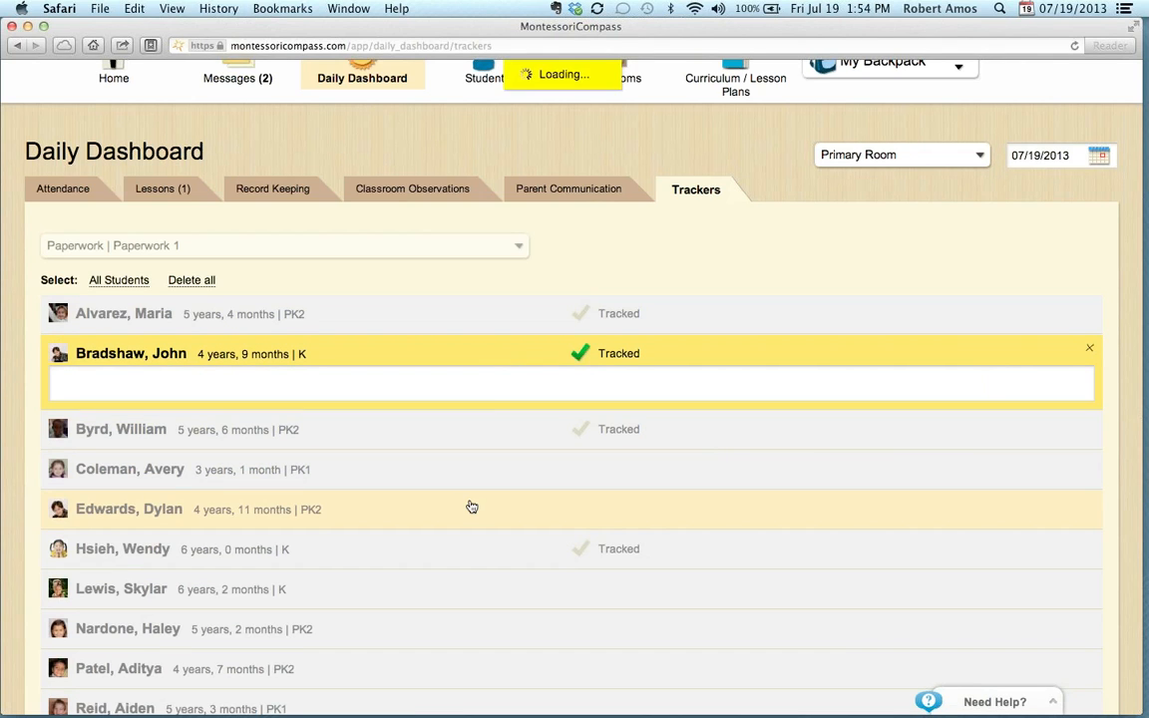
{"action": "left_click", "coordinate": [472, 507]}
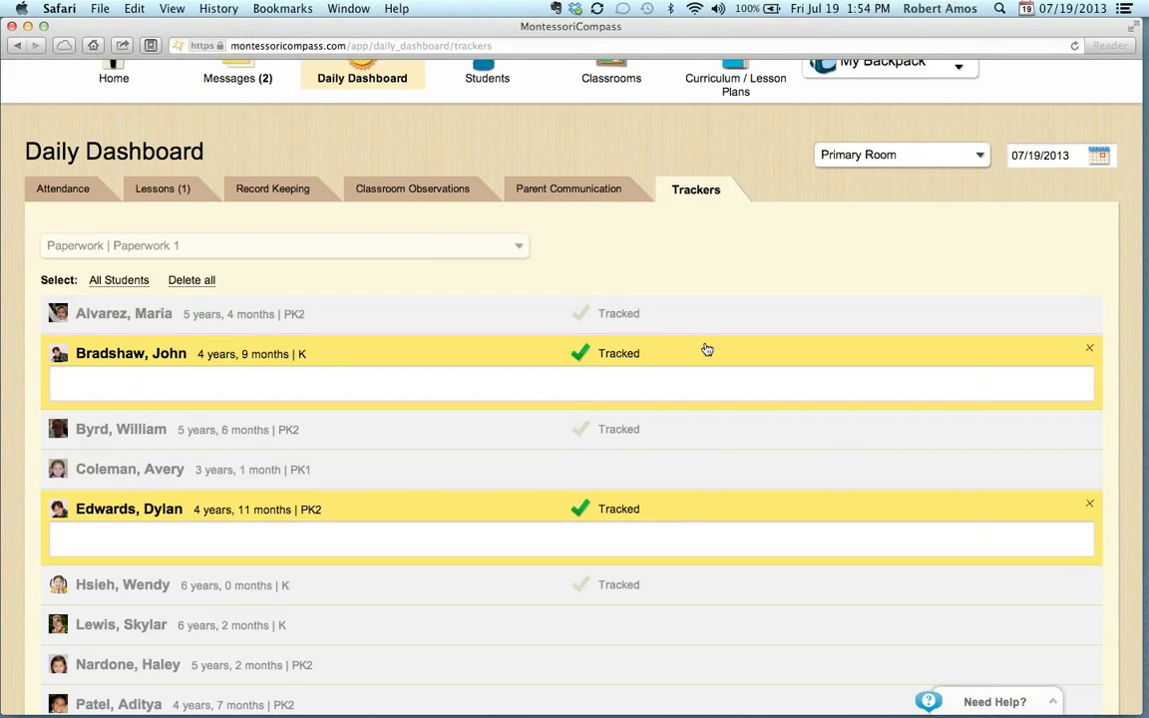
Step: Switch the classroom to Upper Elementary and search its tracker list for "paper", leaving no tracker selected
{"action": "left_click", "coordinate": [816, 158]}
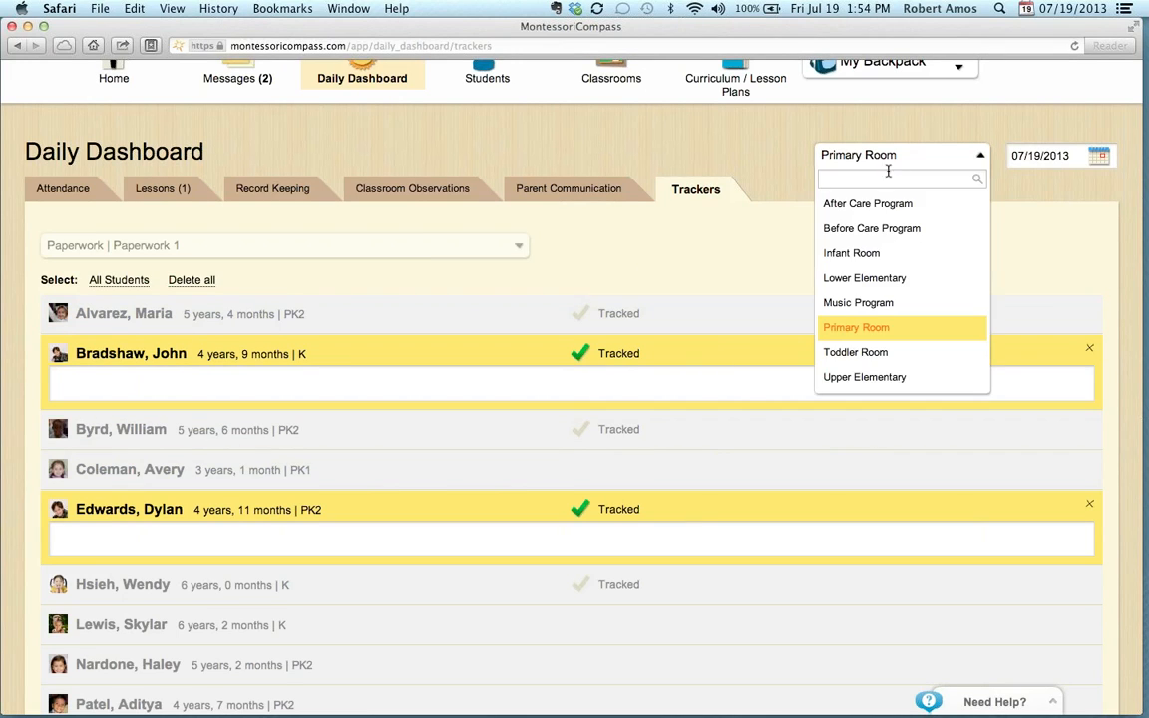
{"action": "left_click", "coordinate": [866, 379]}
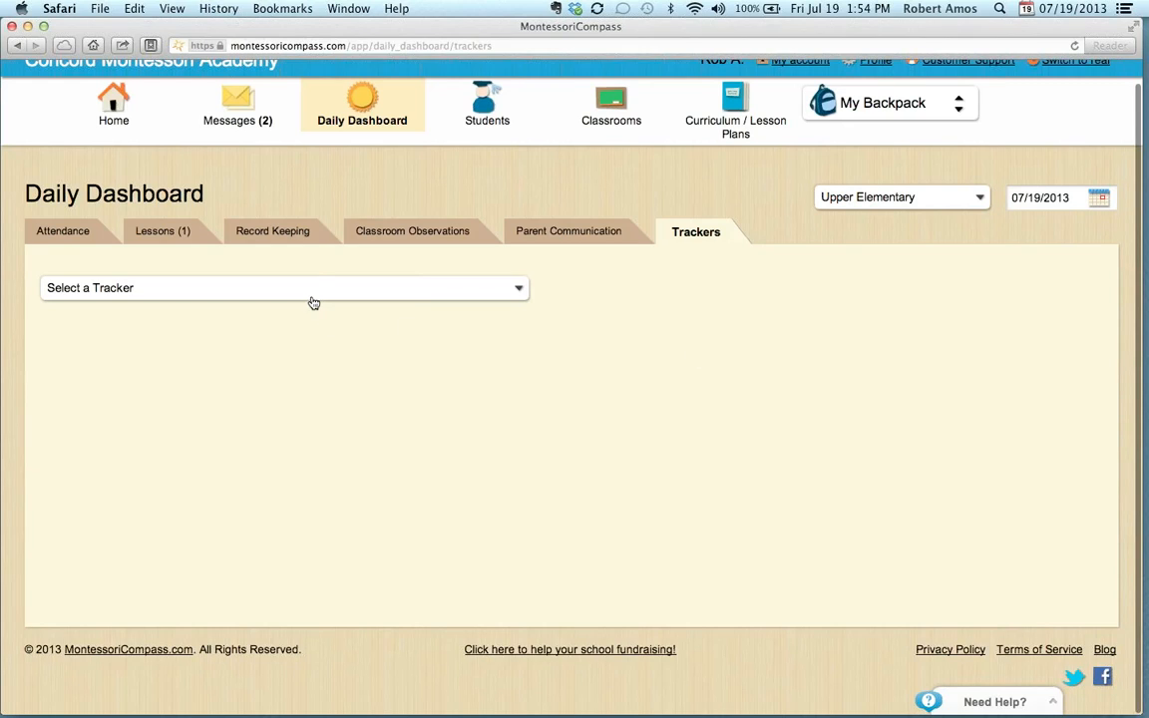
{"action": "left_click", "coordinate": [314, 289]}
{"action": "type", "text": "paper"}
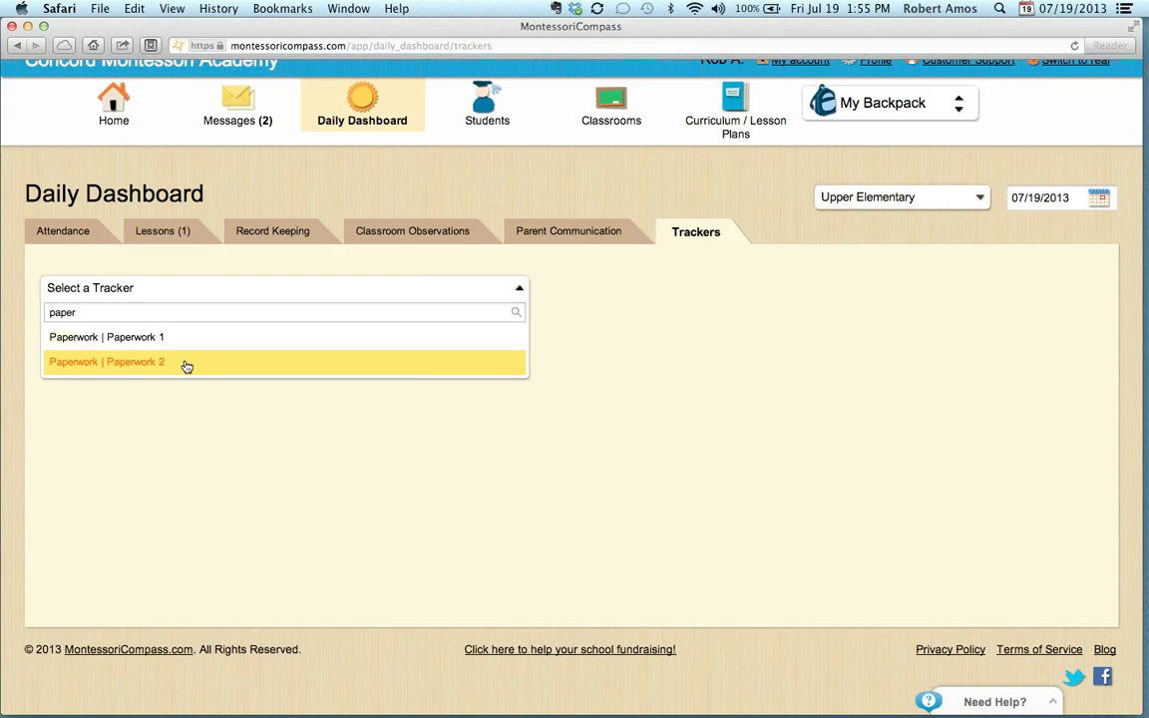
{"action": "left_click", "coordinate": [439, 165]}
Step: Go to the Trackers management page and try retitling the Paperwork category as Paperwork 12, discarding the edit
{"action": "left_click", "coordinate": [883, 102]}
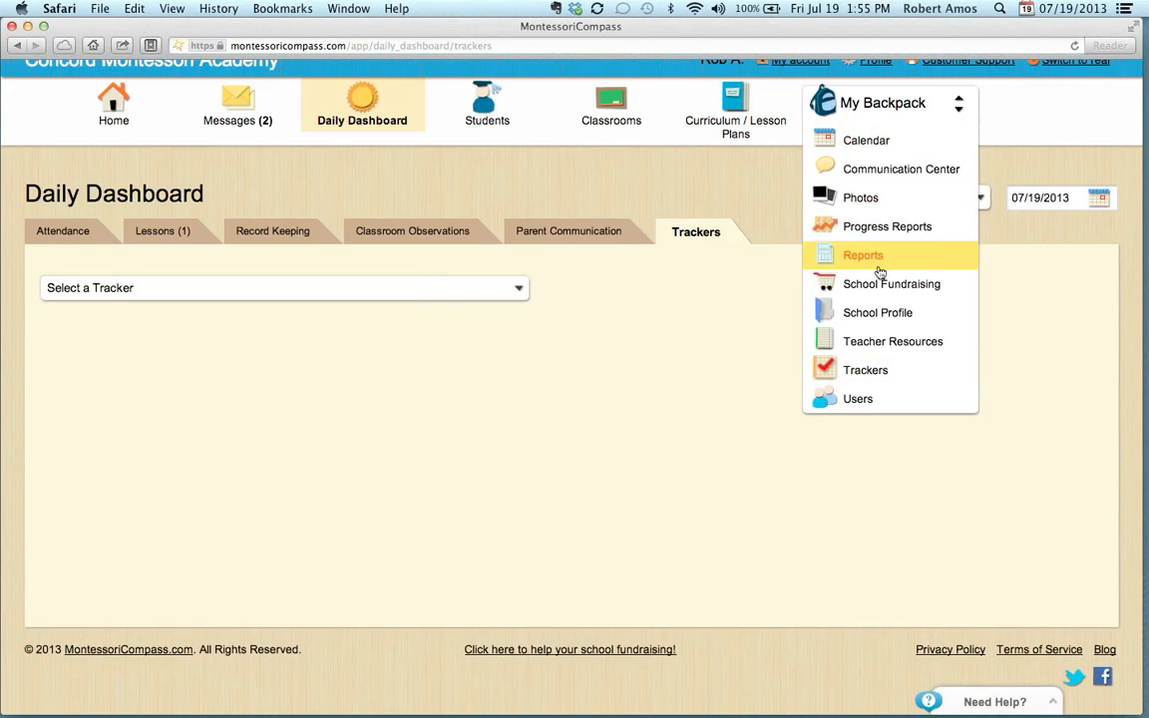
{"action": "left_click", "coordinate": [878, 371]}
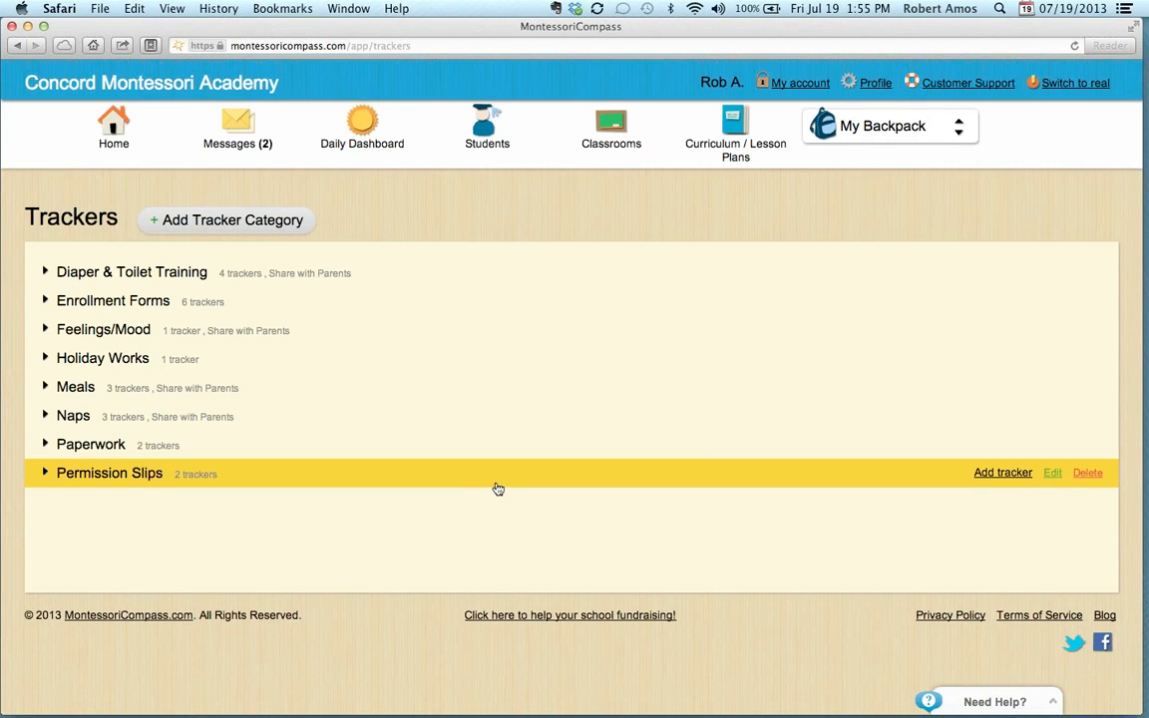
{"action": "left_click", "coordinate": [1053, 445]}
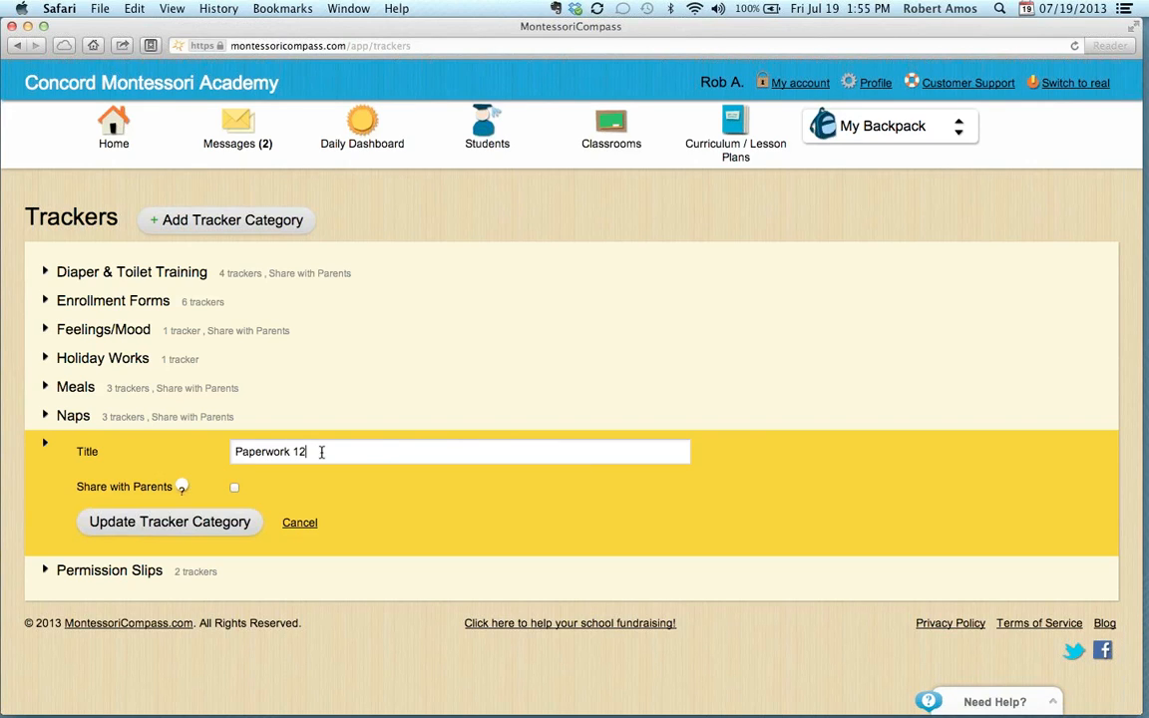
{"action": "left_click", "coordinate": [301, 526]}
Step: Expand the Paperwork category and try editing Paperwork 1 with the title Paperwork A and different cycle years, discarding the edit
{"action": "left_click", "coordinate": [263, 449]}
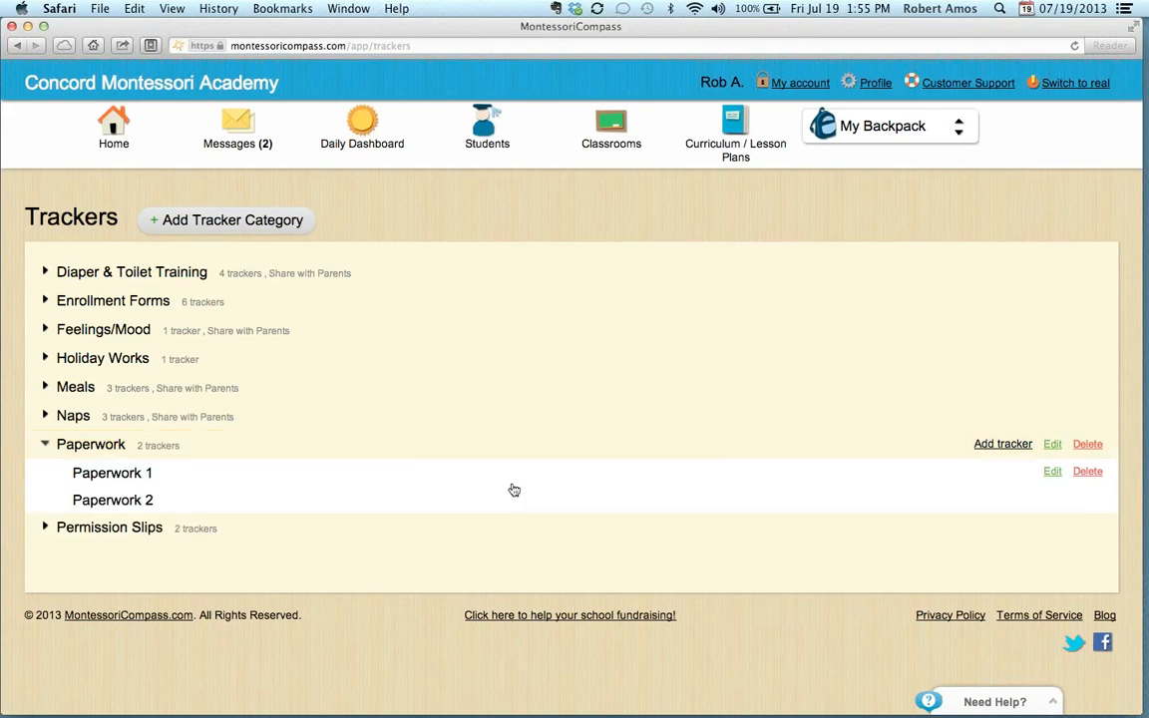
{"action": "left_click", "coordinate": [1054, 473]}
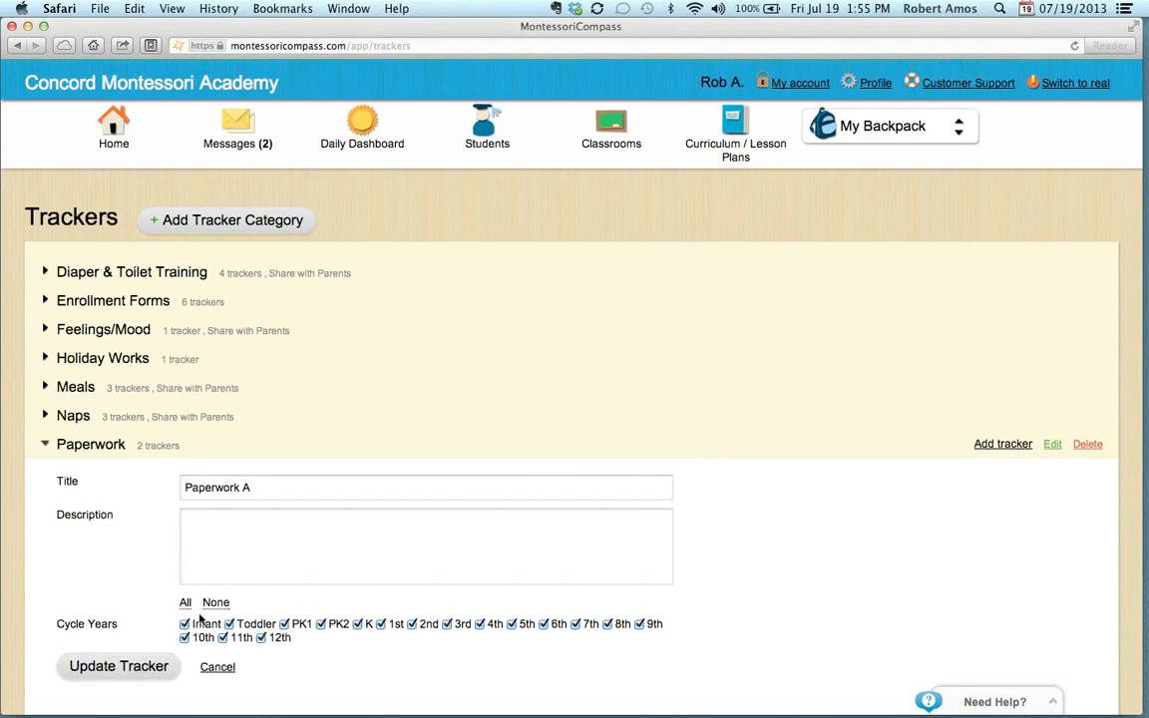
{"action": "left_click", "coordinate": [228, 624]}
{"action": "left_click", "coordinate": [223, 637]}
{"action": "left_click", "coordinate": [214, 666]}
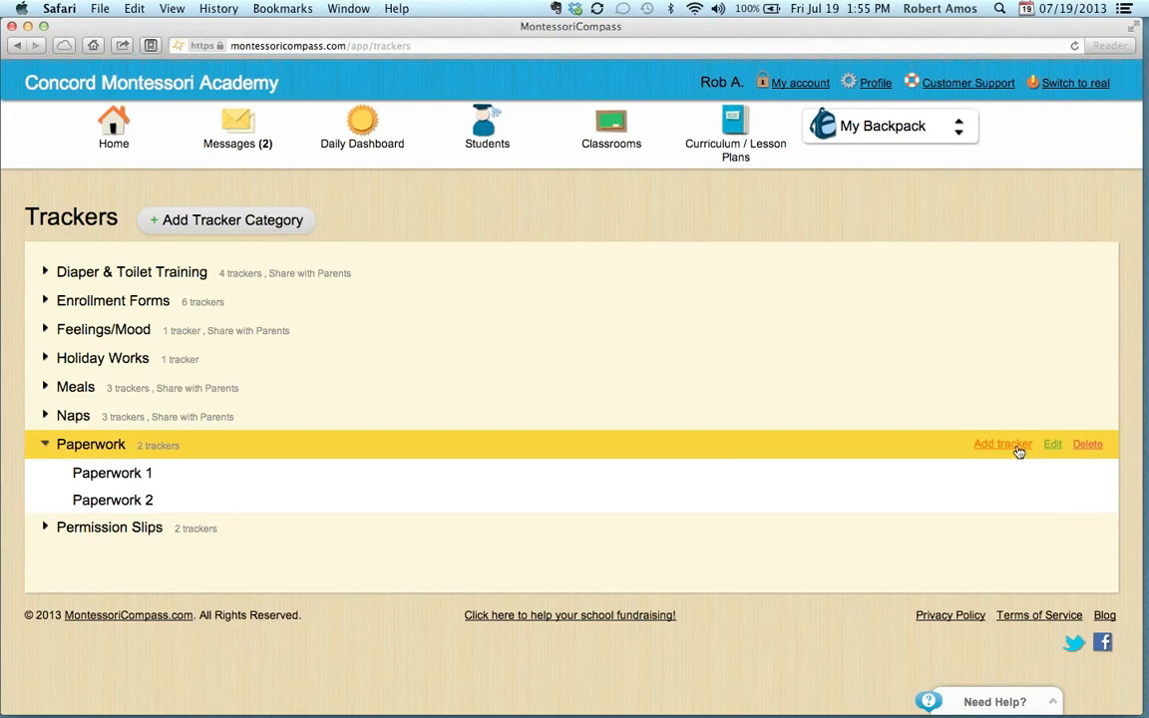
Step: Go to Reports and choose the Trackers Report
{"action": "left_click", "coordinate": [916, 135]}
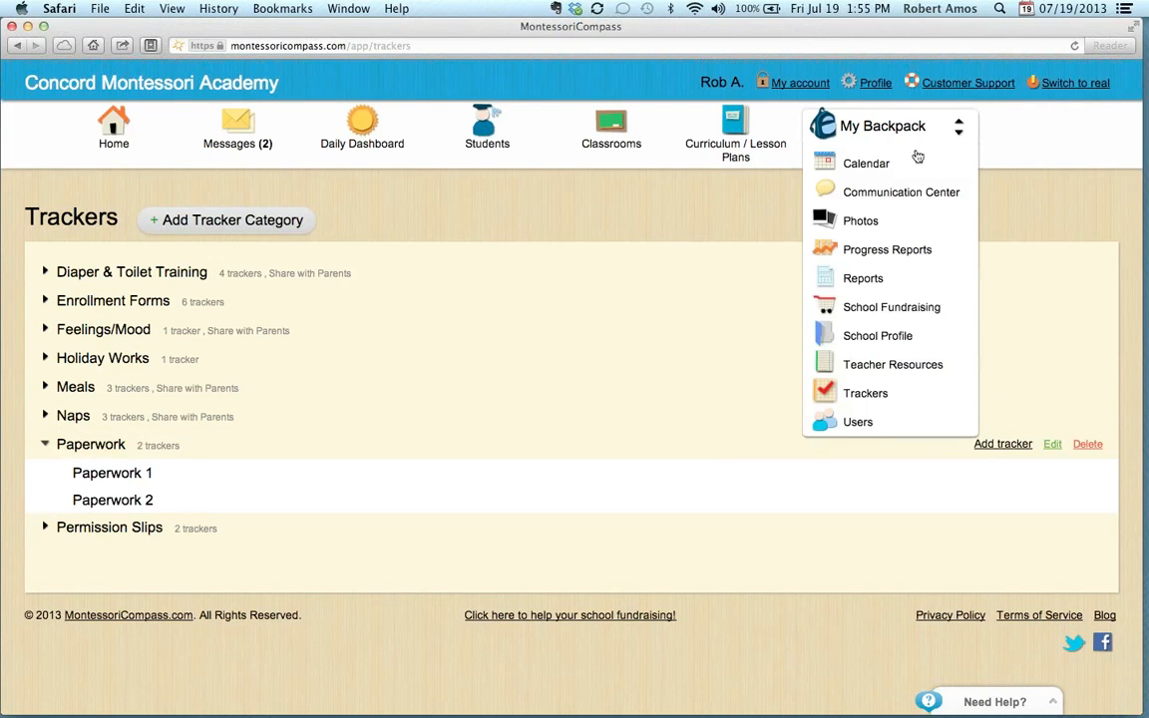
{"action": "left_click", "coordinate": [884, 292]}
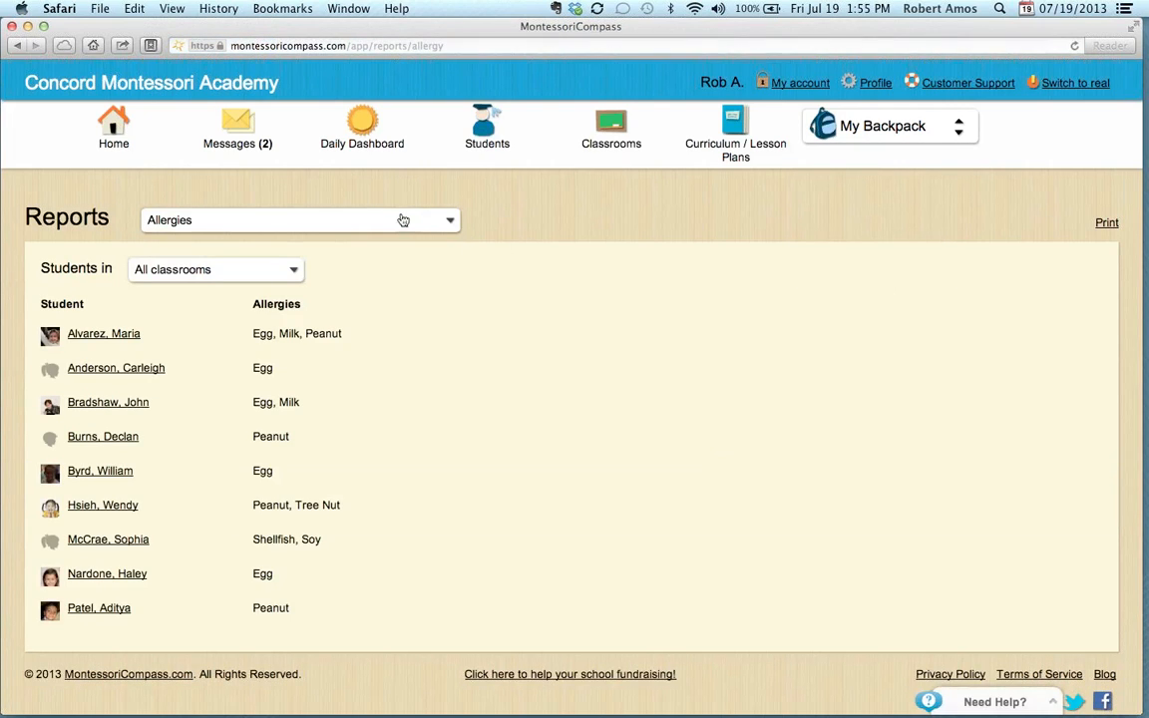
{"action": "left_click", "coordinate": [399, 218]}
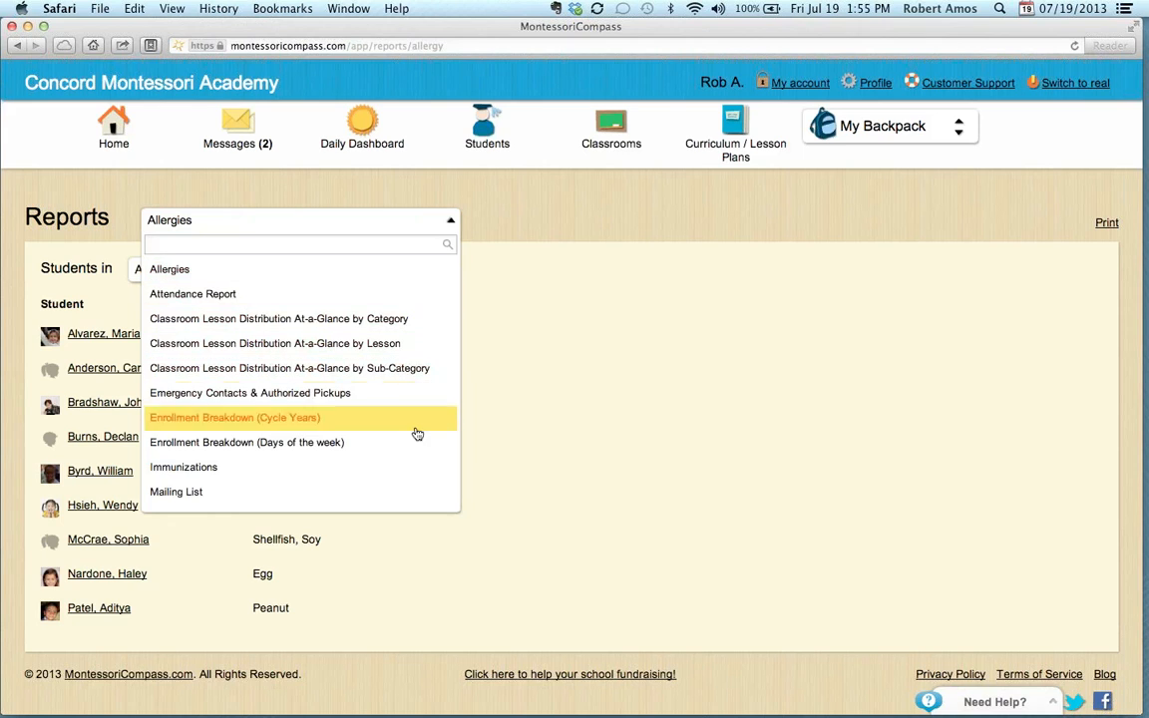
{"action": "scroll", "coordinate": [419, 449], "scroll_direction": "down", "scroll_amount": 5}
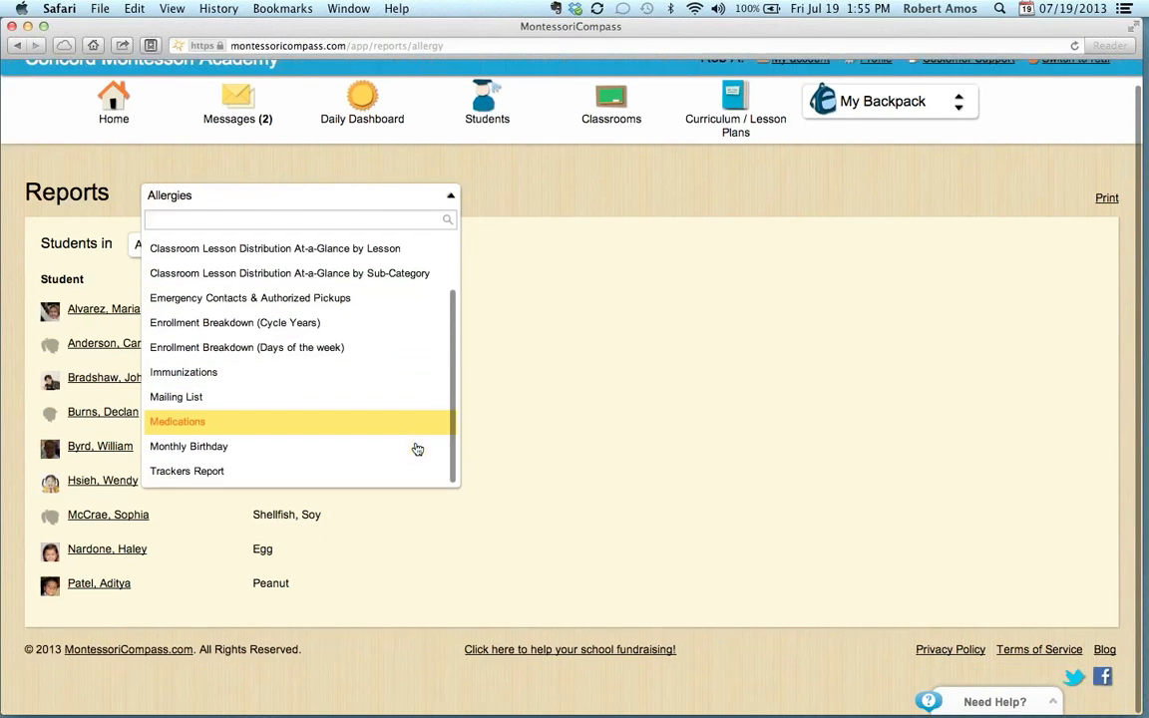
{"action": "left_click", "coordinate": [181, 481]}
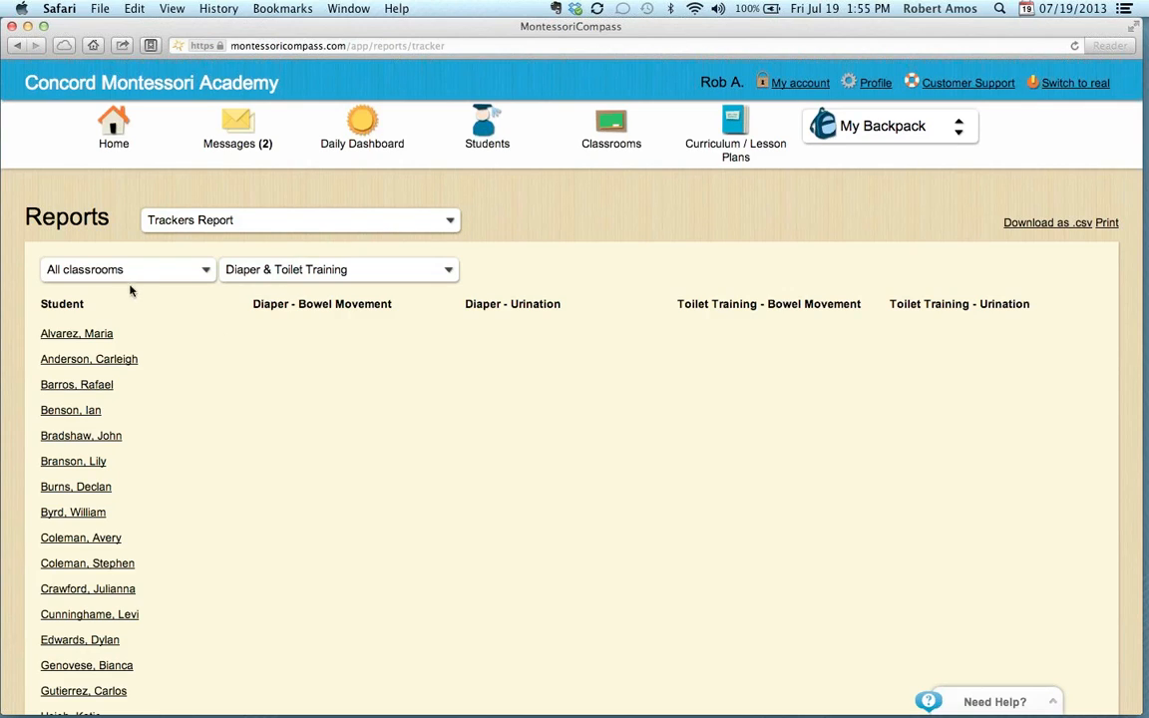
Step: Look through the report's classroom choices, then show the Enrollment Forms category for all classrooms and review each student's tracked forms
{"action": "left_click", "coordinate": [120, 269]}
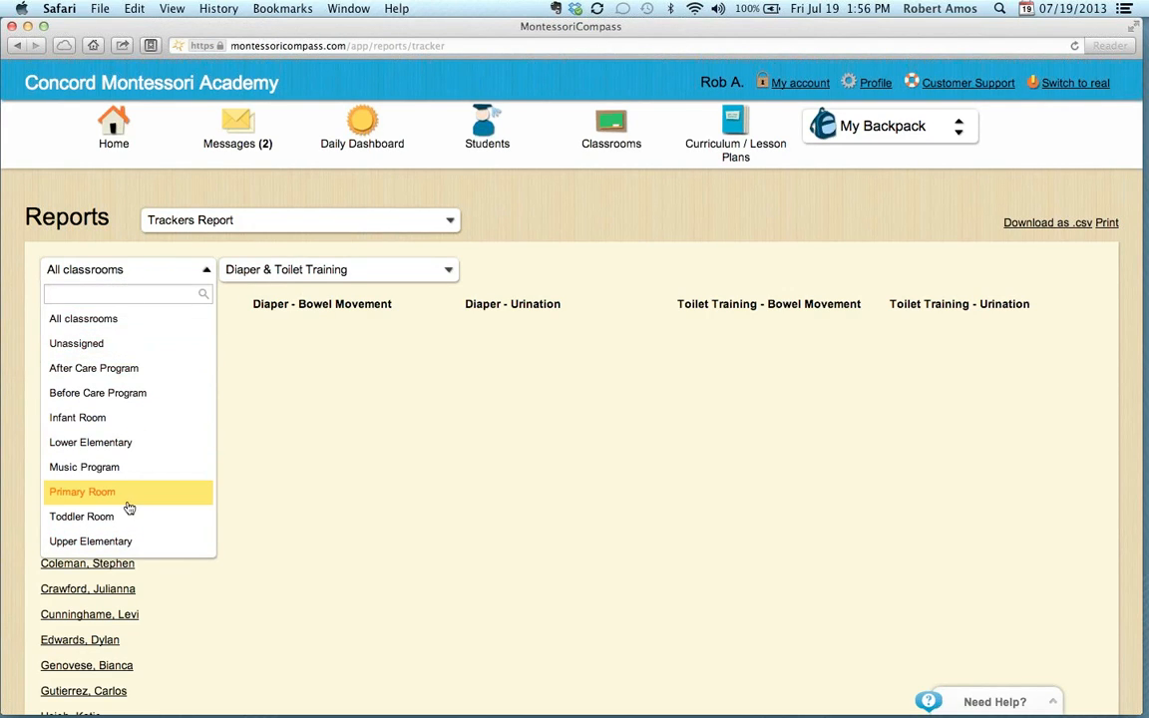
{"action": "left_click", "coordinate": [260, 257]}
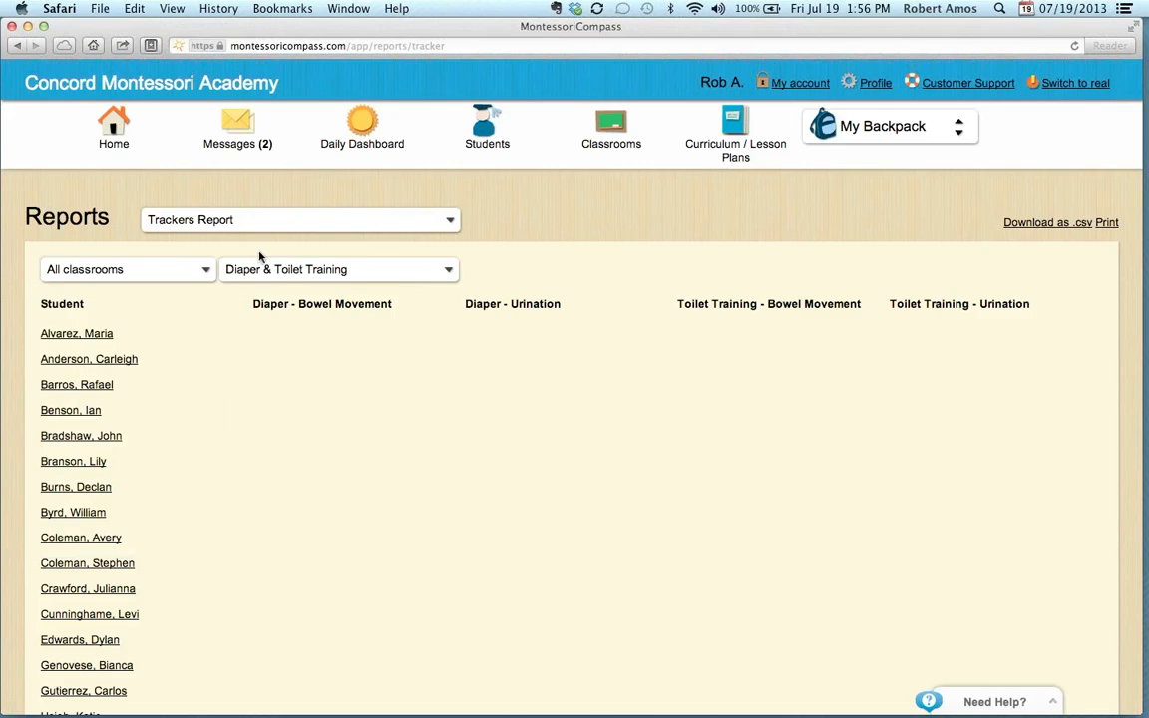
{"action": "left_click", "coordinate": [287, 269]}
{"action": "left_click", "coordinate": [287, 346]}
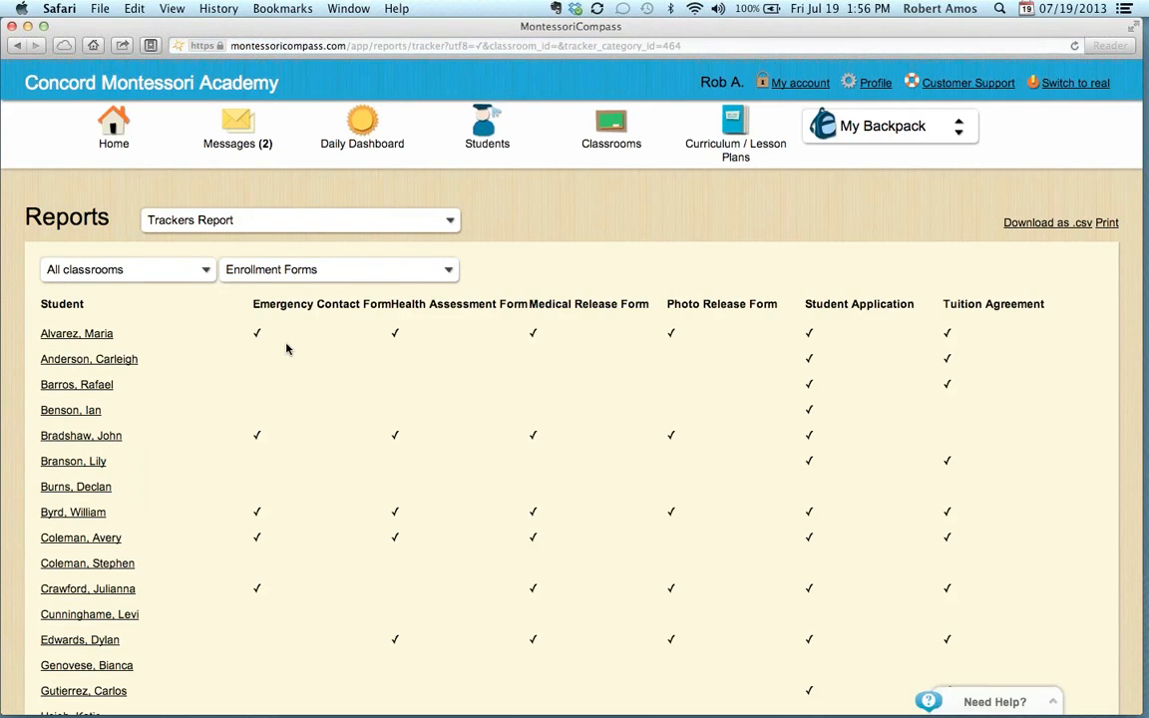
{"action": "scroll", "coordinate": [347, 349], "scroll_direction": "down", "scroll_amount": 1}
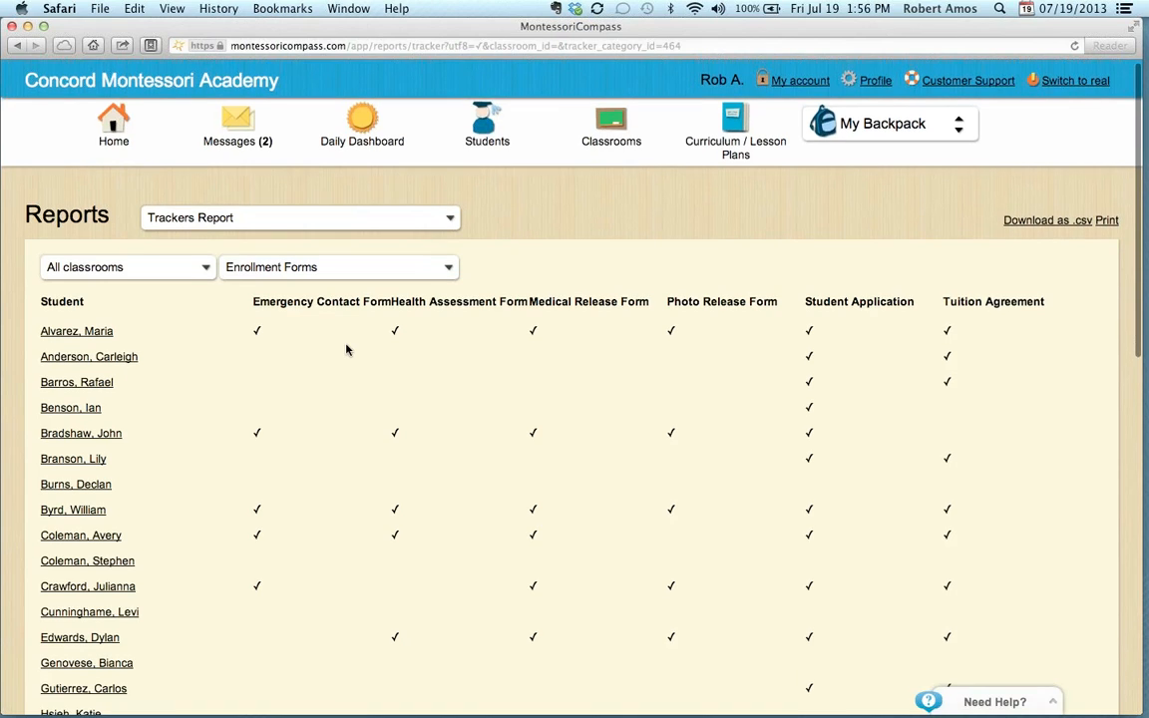
{"action": "scroll", "coordinate": [419, 325], "scroll_direction": "down", "scroll_amount": 1}
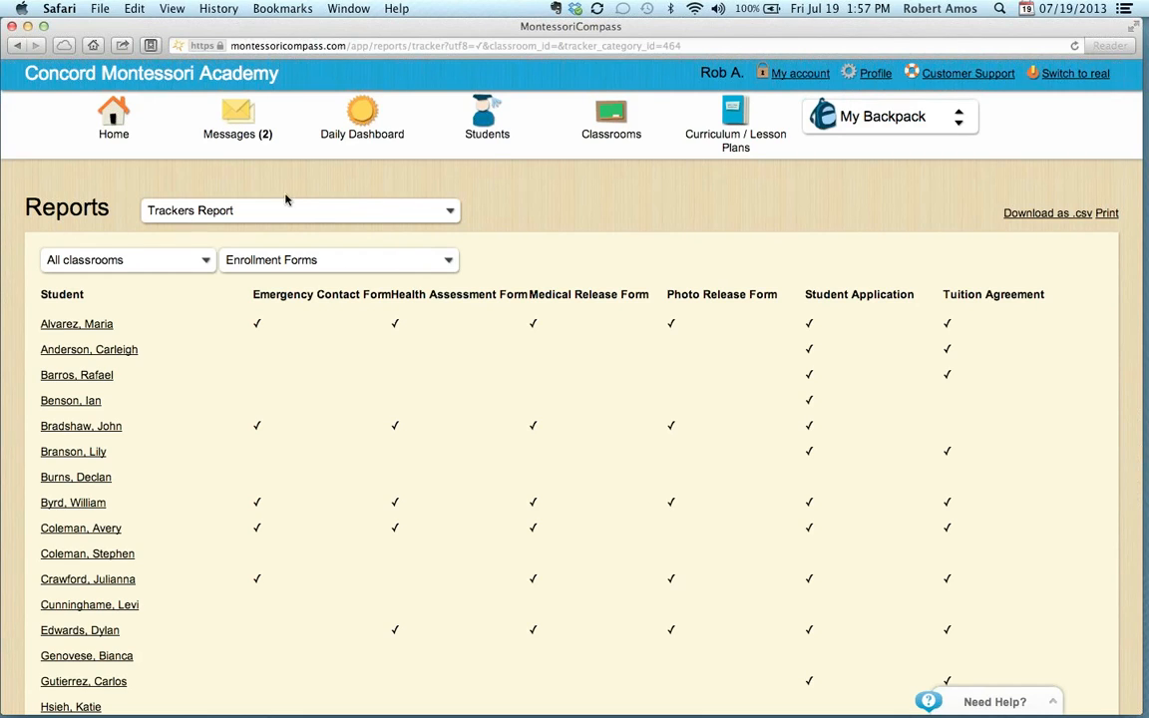
Step: Go to the Students list, clear the Upper Elementary classroom filter and open the first student's profile
{"action": "left_click", "coordinate": [488, 129]}
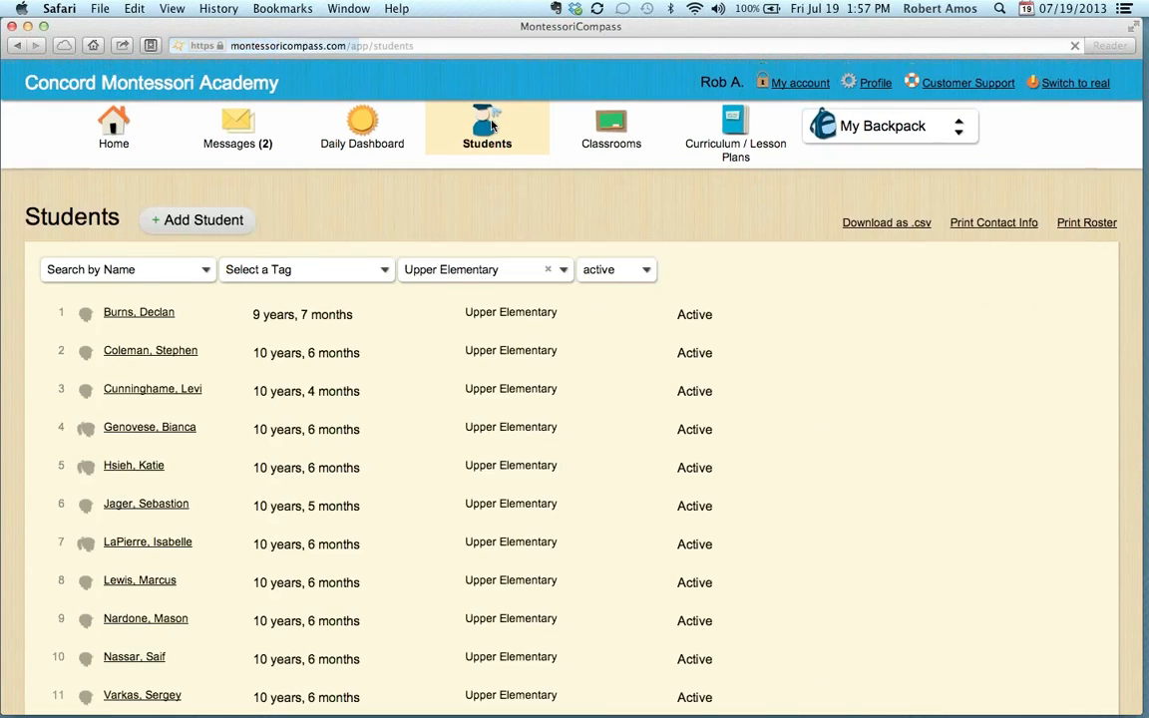
{"action": "left_click", "coordinate": [547, 271]}
{"action": "left_click", "coordinate": [148, 314]}
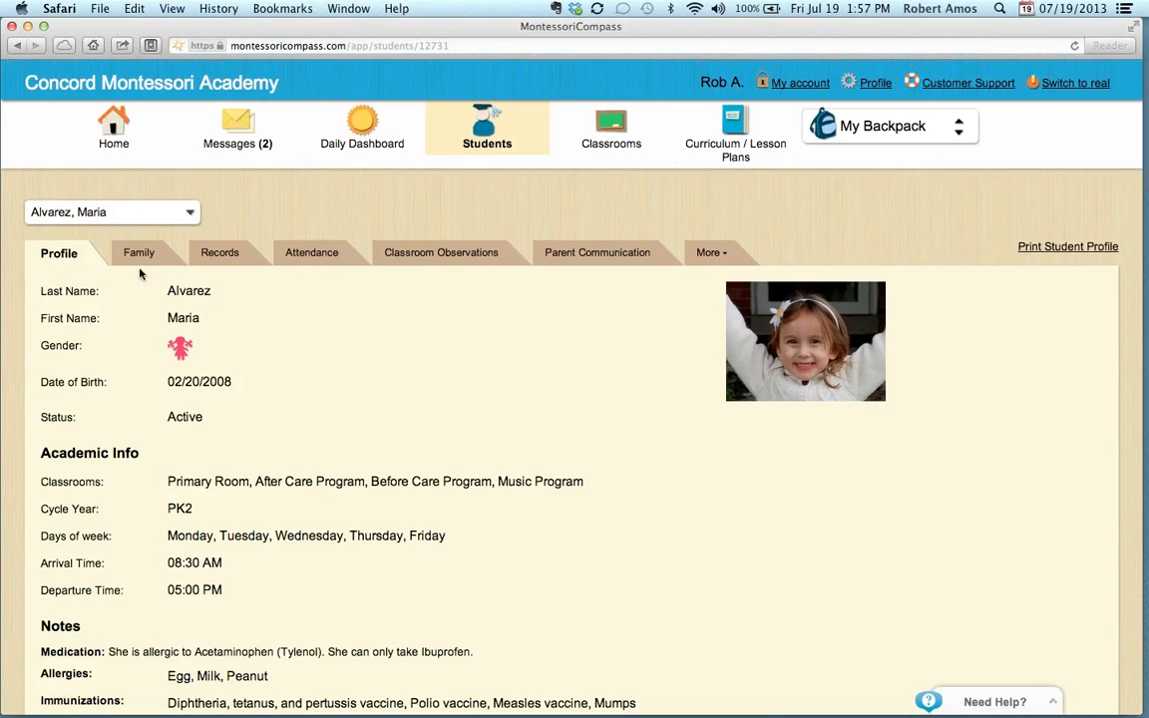
Step: Show the student's trackers summary and open the current Paperwork category's entries
{"action": "left_click", "coordinate": [716, 254]}
{"action": "mouse_move", "coordinate": [710, 256]}
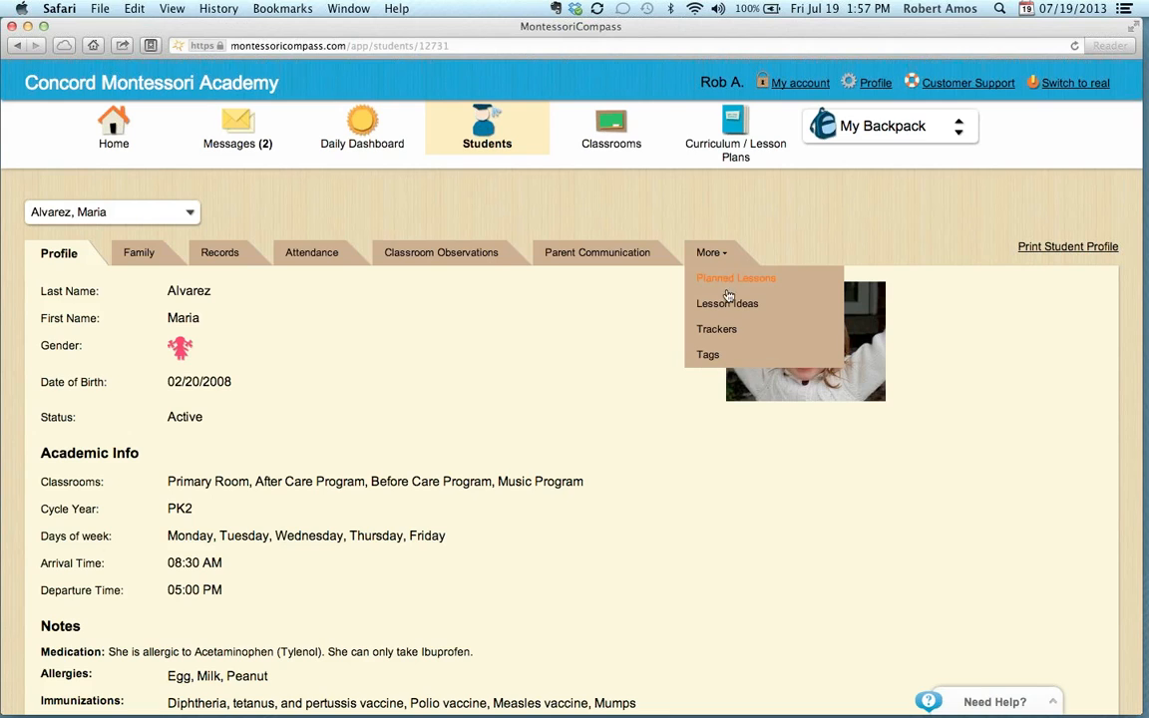
{"action": "left_click", "coordinate": [722, 327]}
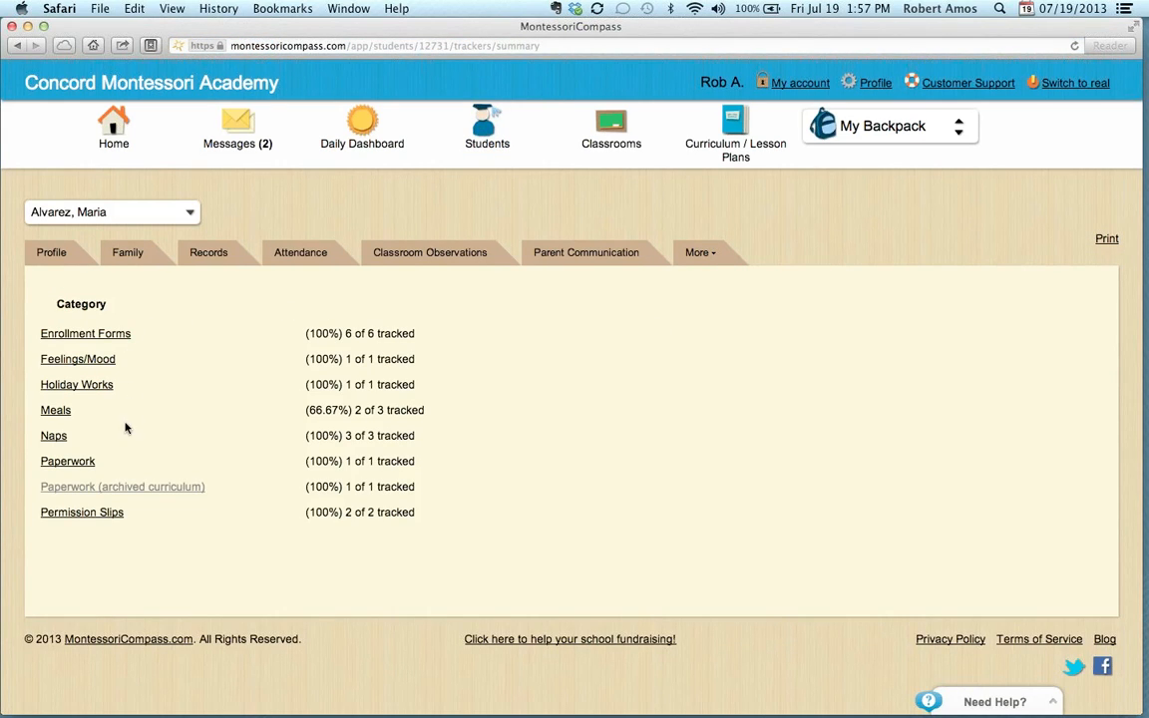
{"action": "left_click", "coordinate": [68, 462]}
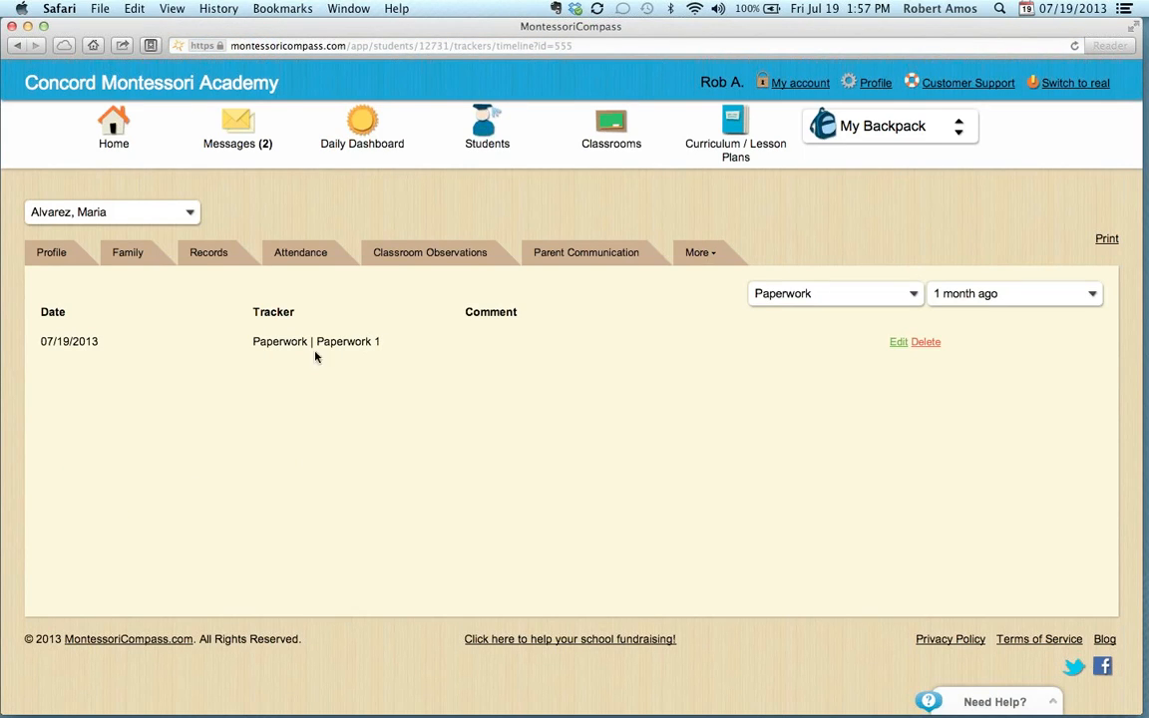
Step: Open the student's Paperwork 1 entry for editing, check its date and comment fields, and cancel the edit
{"action": "left_click", "coordinate": [897, 343]}
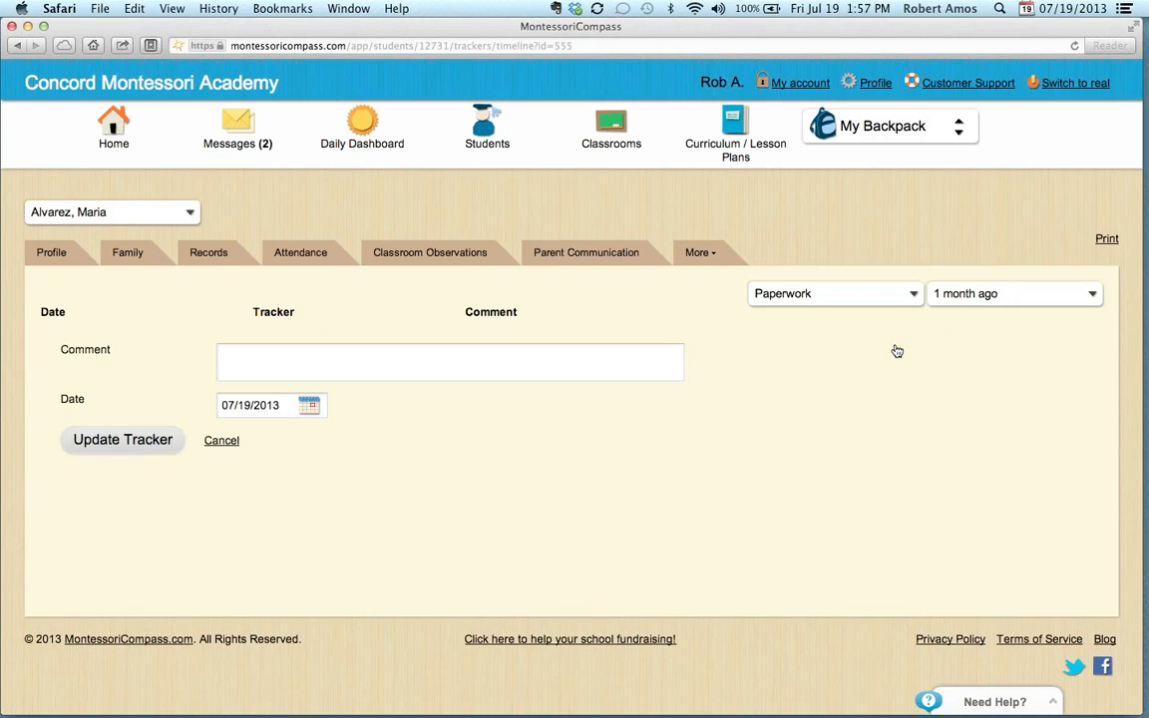
{"action": "left_click", "coordinate": [308, 404]}
{"action": "left_click", "coordinate": [301, 361]}
{"action": "left_click", "coordinate": [222, 440]}
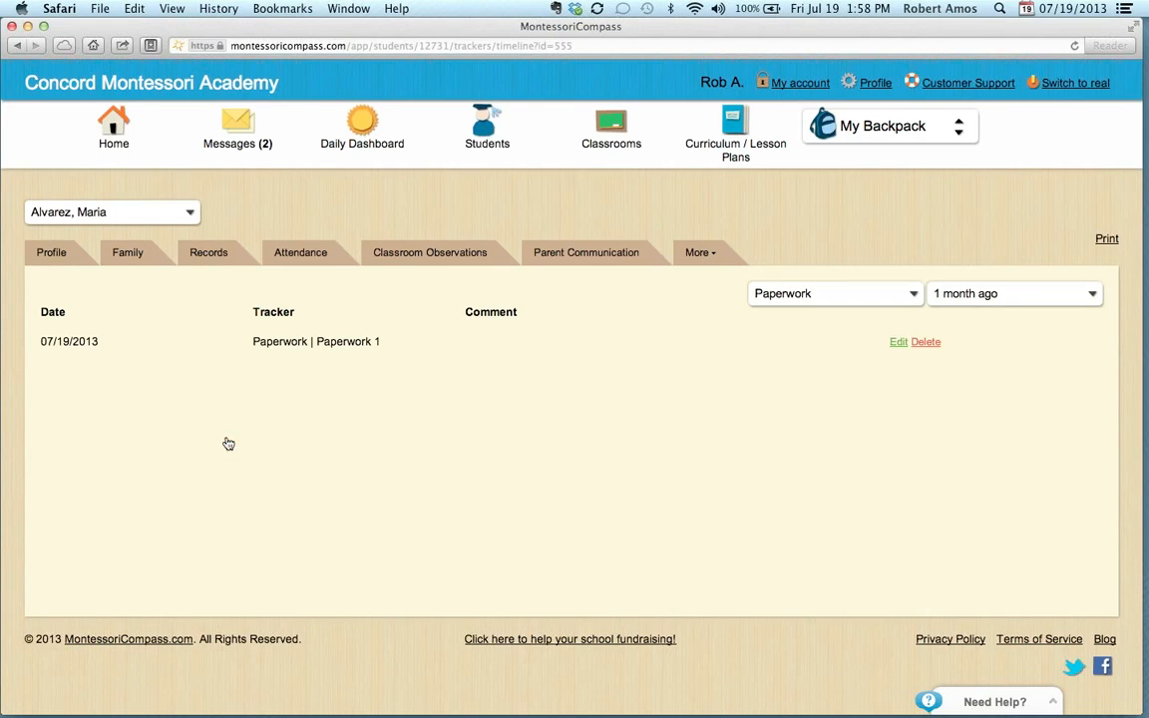
Step: Delete the student's Paperwork 1 entry and filter the student's tracker entries to the Enrollment Forms category
{"action": "left_click", "coordinate": [928, 343]}
{"action": "left_click", "coordinate": [693, 260]}
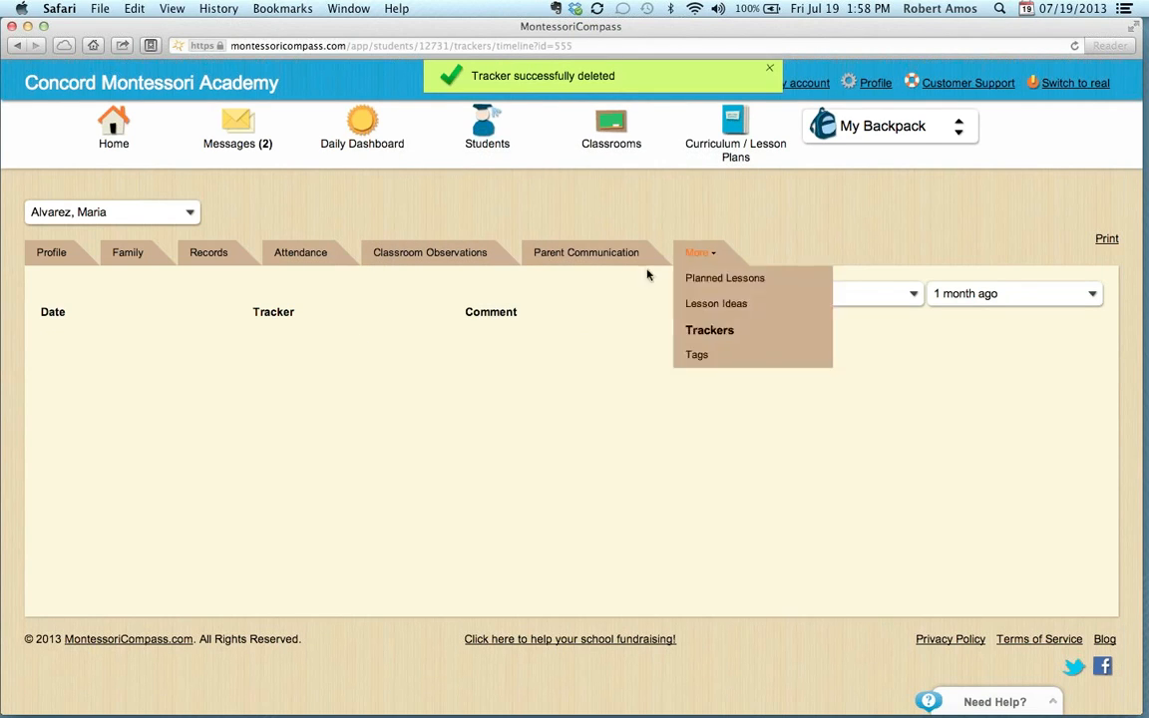
{"action": "left_click", "coordinate": [874, 295]}
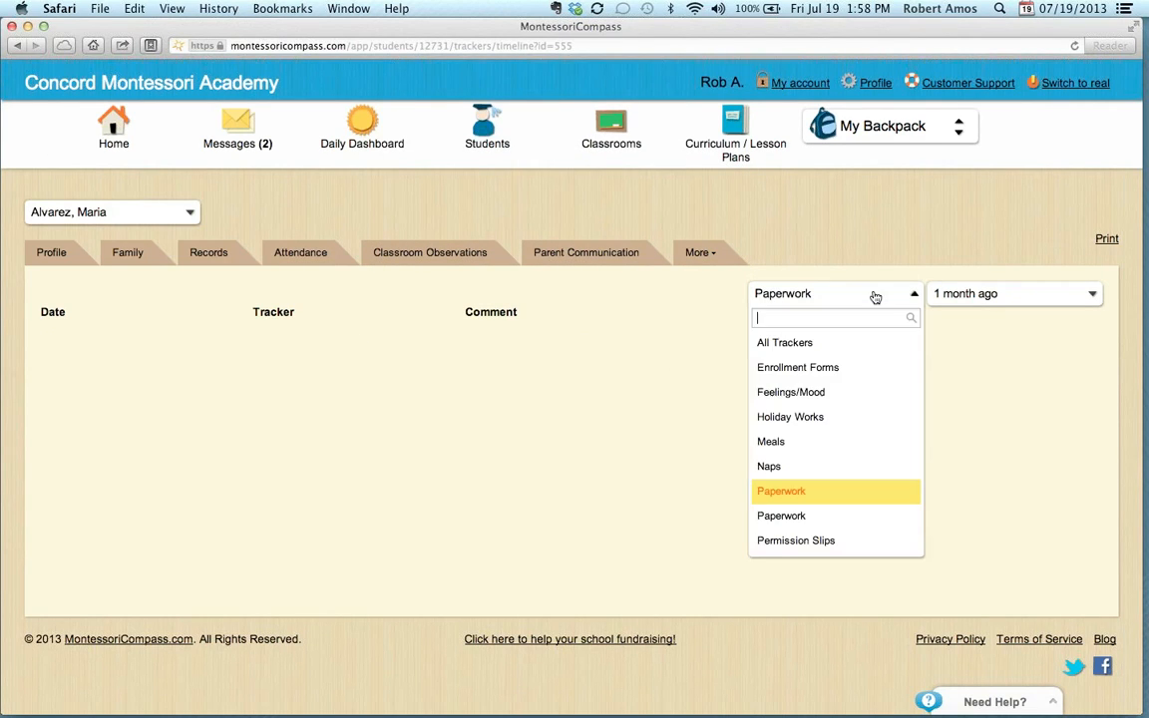
{"action": "left_click", "coordinate": [839, 369]}
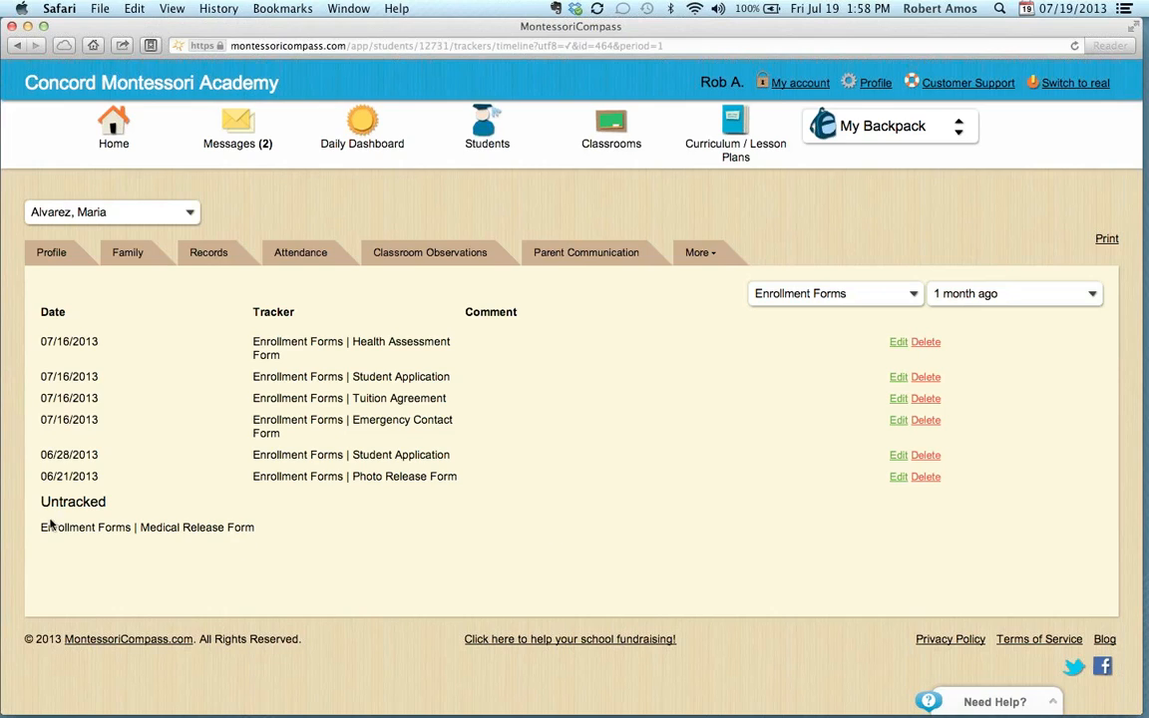
Step: Highlight the untracked Medical Release Form entry and open the current student's Tags page
{"action": "left_click_drag", "start_coordinate": [42, 523], "coordinate": [261, 524]}
{"action": "left_click", "coordinate": [848, 127]}
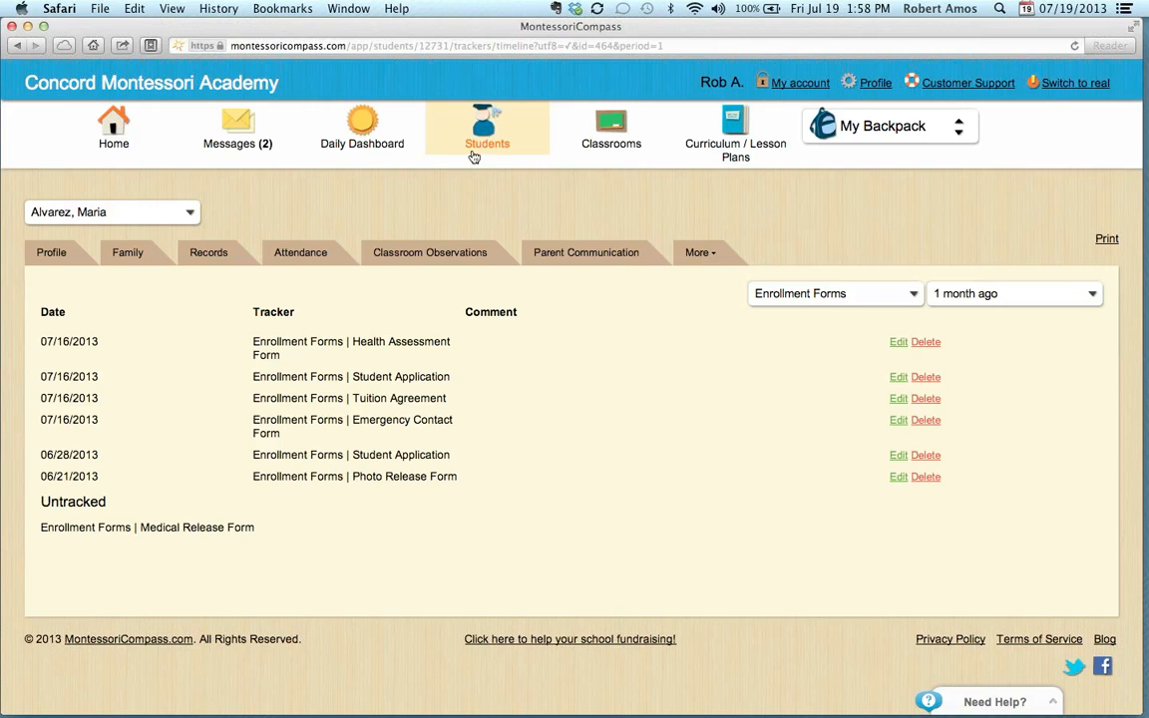
{"action": "left_click", "coordinate": [698, 253]}
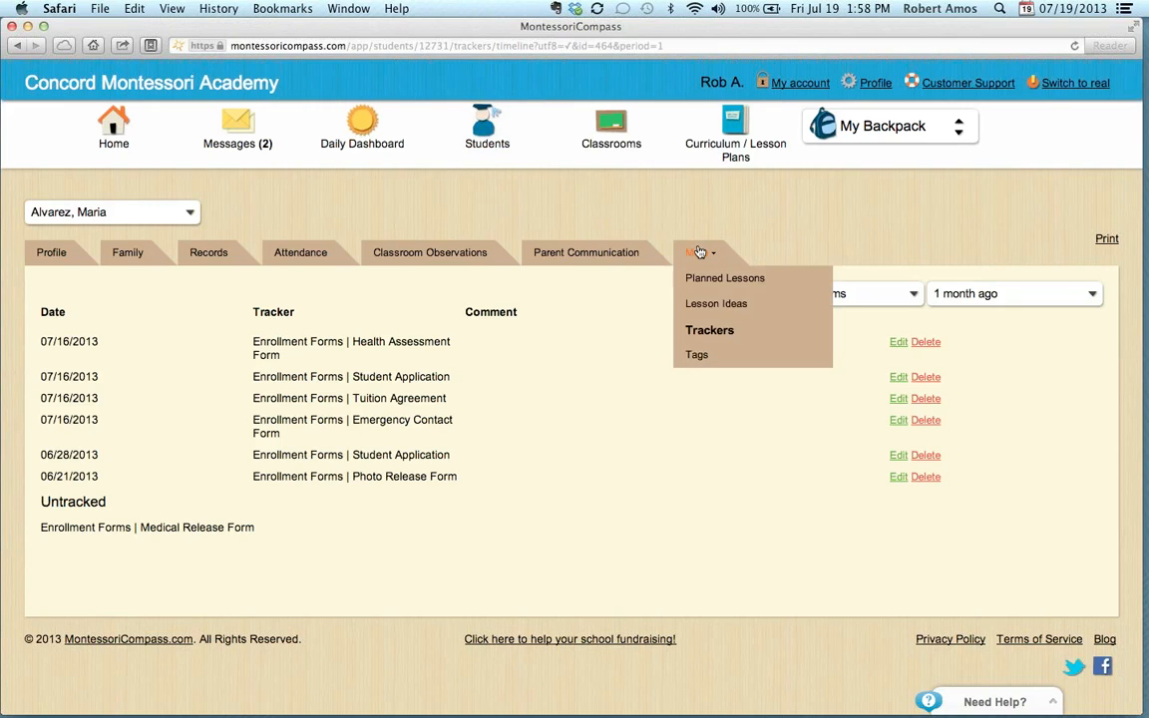
{"action": "left_click", "coordinate": [699, 356]}
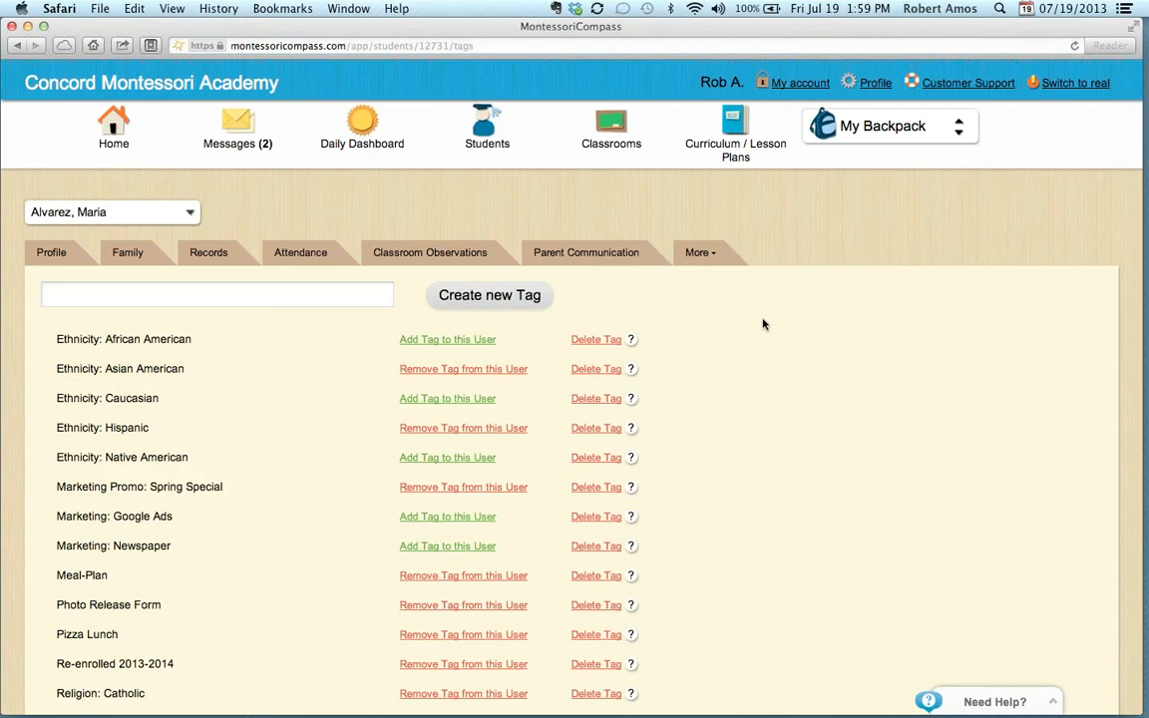
Step: Examine the list of ethnicity, marketing, meal, religion and tuition tags and which are assigned to the student
{"action": "scroll", "coordinate": [763, 324], "scroll_direction": "down", "scroll_amount": 5}
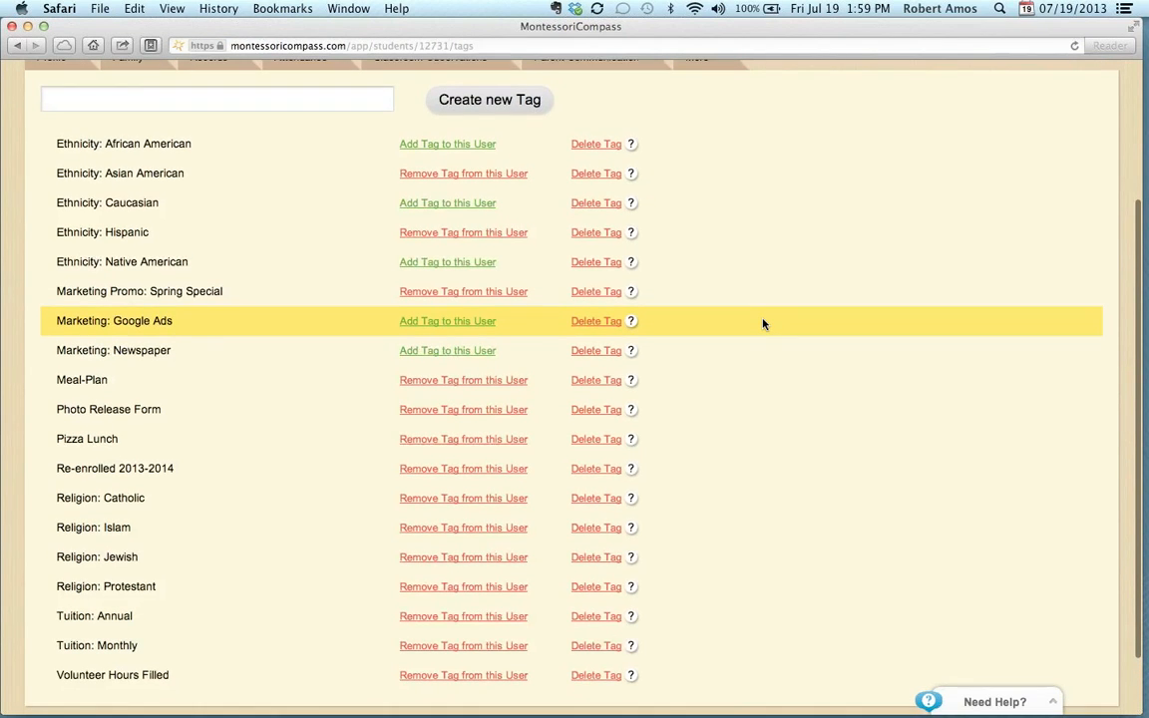
{"action": "scroll", "coordinate": [763, 325], "scroll_direction": "up", "scroll_amount": 2}
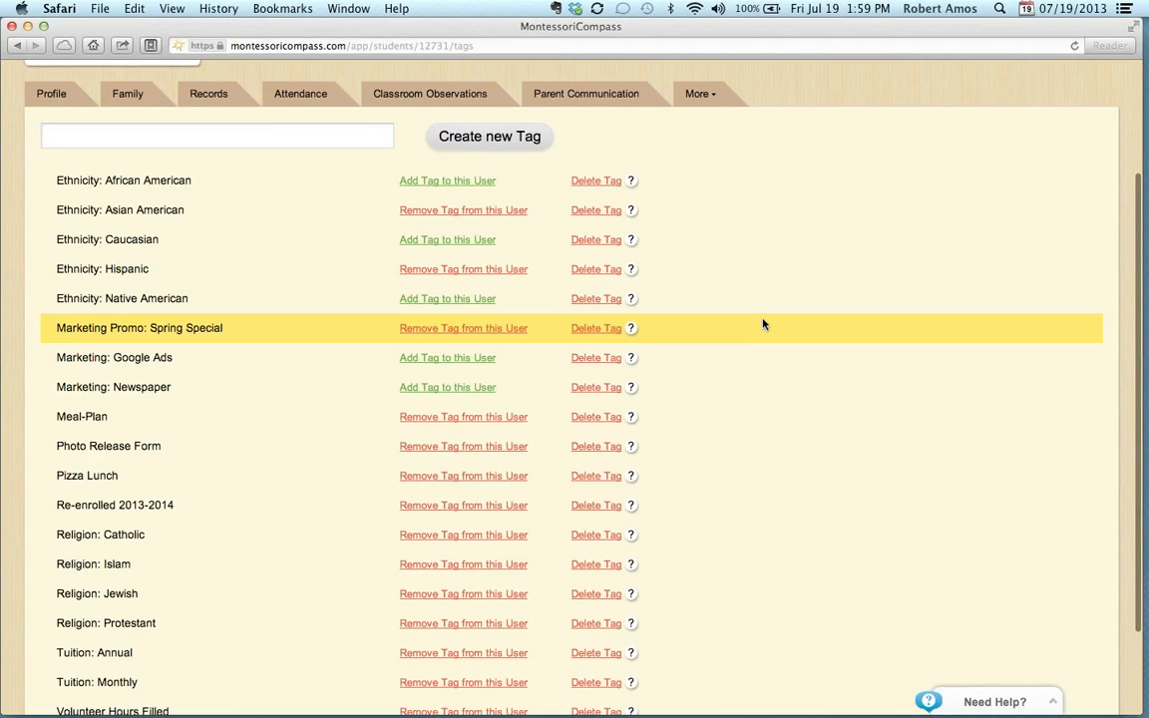
{"action": "scroll", "coordinate": [765, 324], "scroll_direction": "up", "scroll_amount": 2}
{"action": "scroll", "coordinate": [764, 324], "scroll_direction": "up", "scroll_amount": 3}
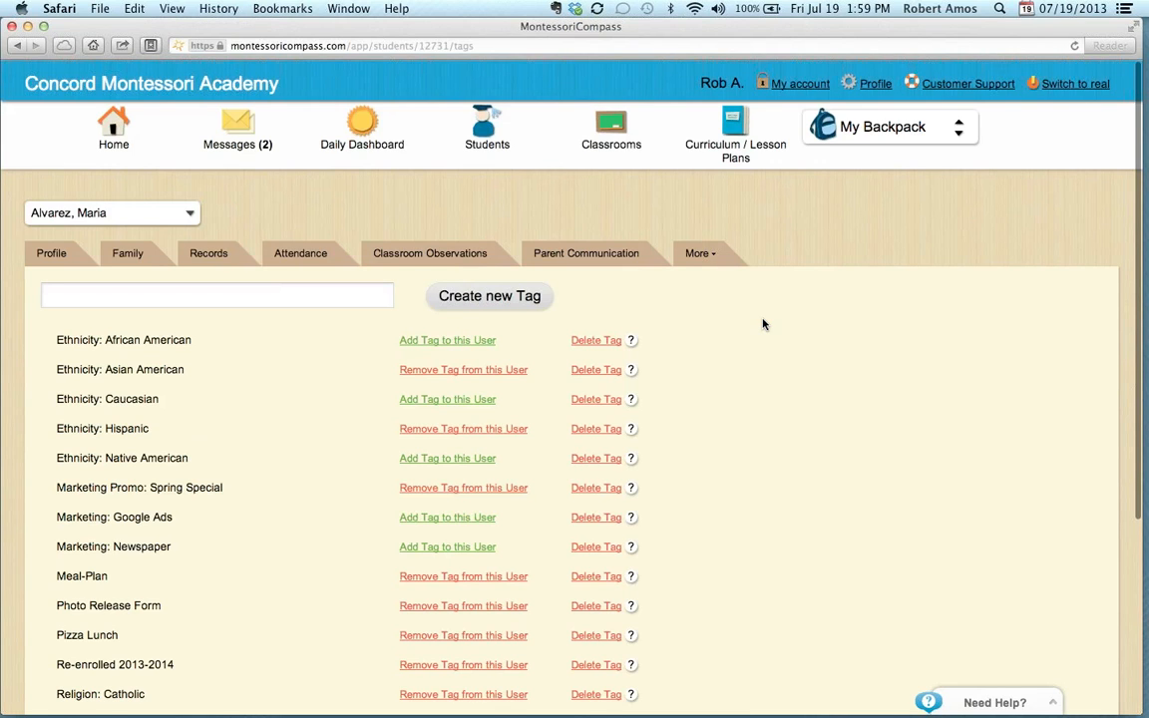
{"action": "scroll", "coordinate": [764, 324], "scroll_direction": "down", "scroll_amount": 5}
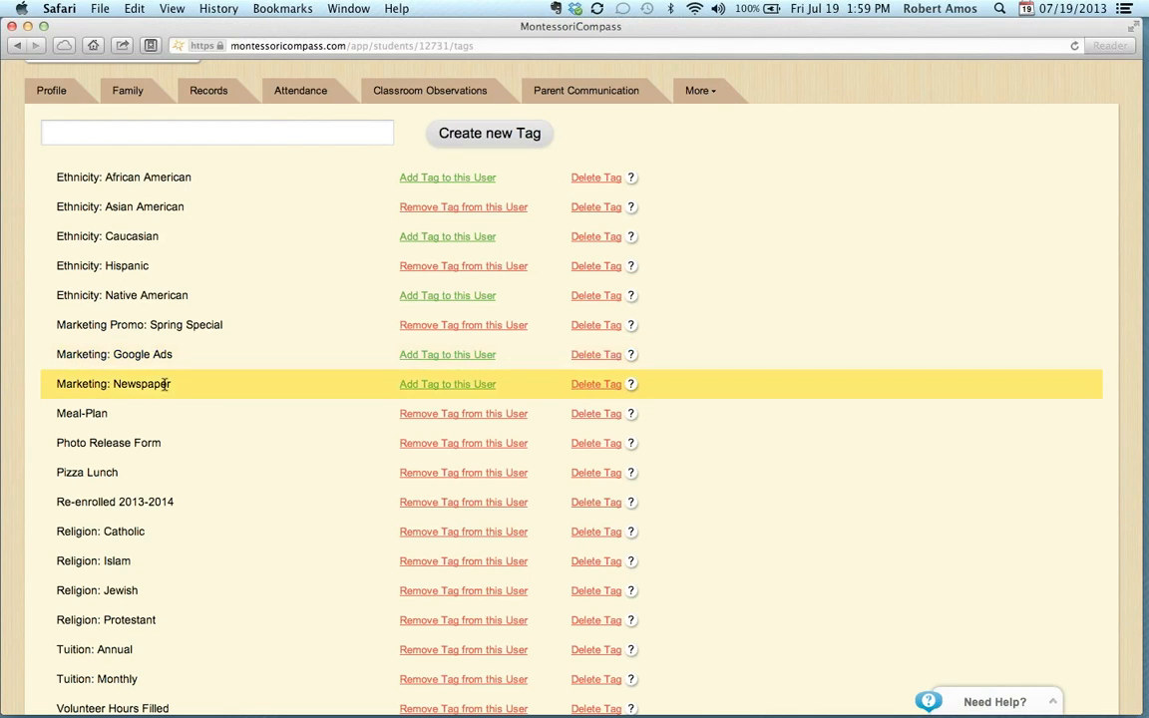
{"action": "scroll", "coordinate": [164, 387], "scroll_direction": "down", "scroll_amount": 3}
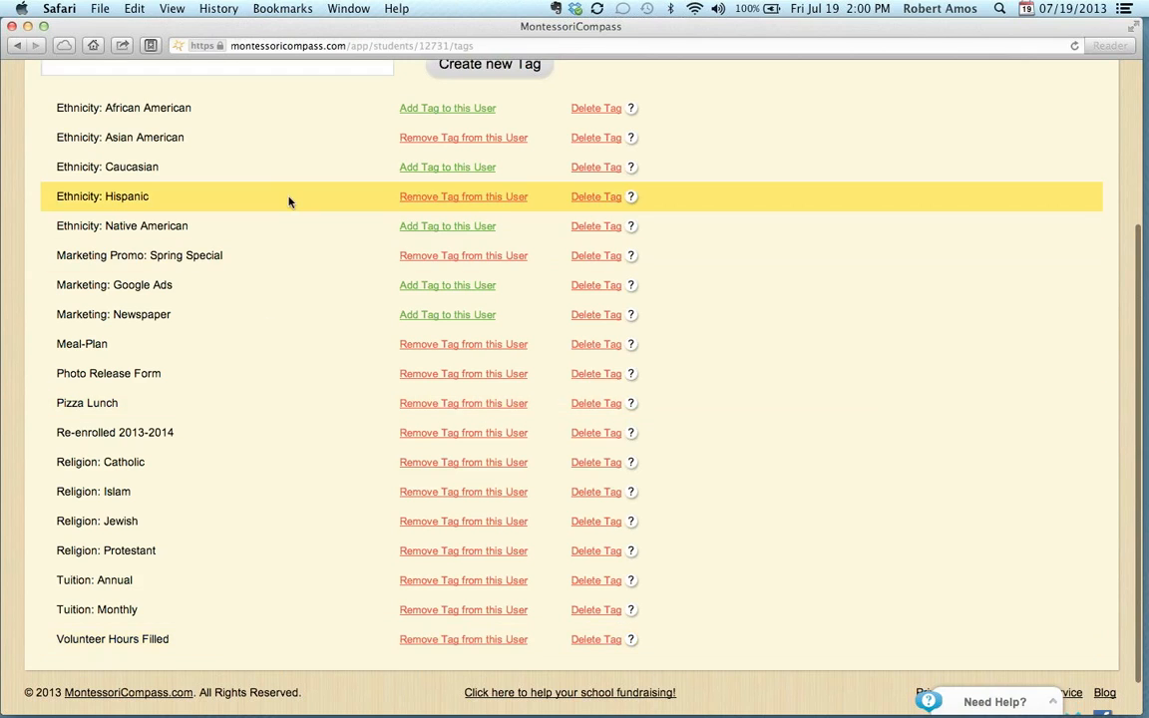
{"action": "scroll", "coordinate": [289, 203], "scroll_direction": "up", "scroll_amount": 1}
{"action": "scroll", "coordinate": [289, 202], "scroll_direction": "up", "scroll_amount": 5}
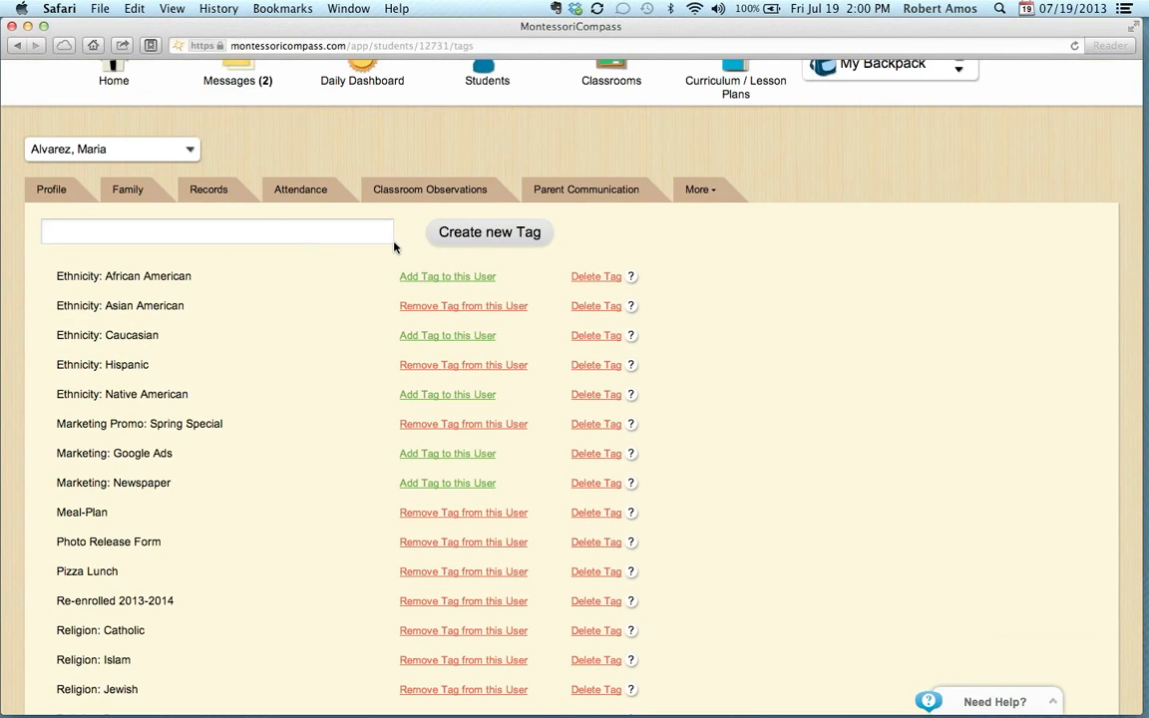
Step: Create a new tag named Test Tag from the student's Tags page and check it in the tag list
{"action": "left_click", "coordinate": [311, 230]}
{"action": "type", "text": "Test Tag"}
{"action": "left_click", "coordinate": [526, 239]}
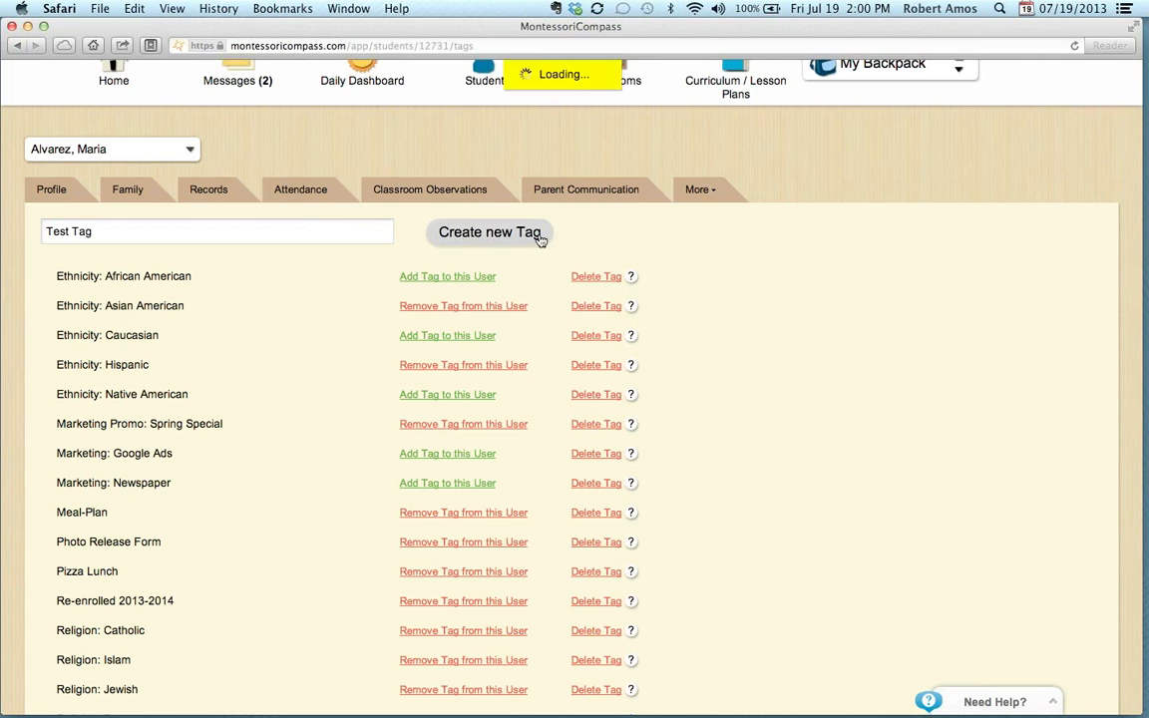
{"action": "scroll", "coordinate": [637, 282], "scroll_direction": "down", "scroll_amount": 3}
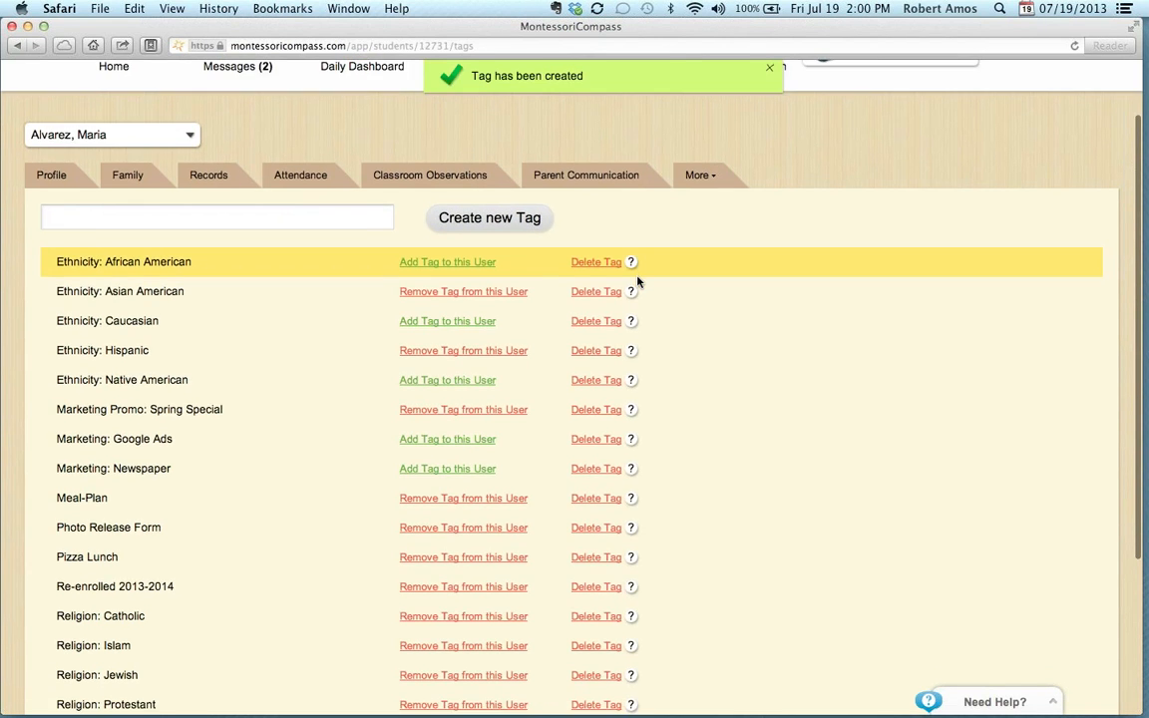
{"action": "scroll", "coordinate": [638, 282], "scroll_direction": "down", "scroll_amount": 2}
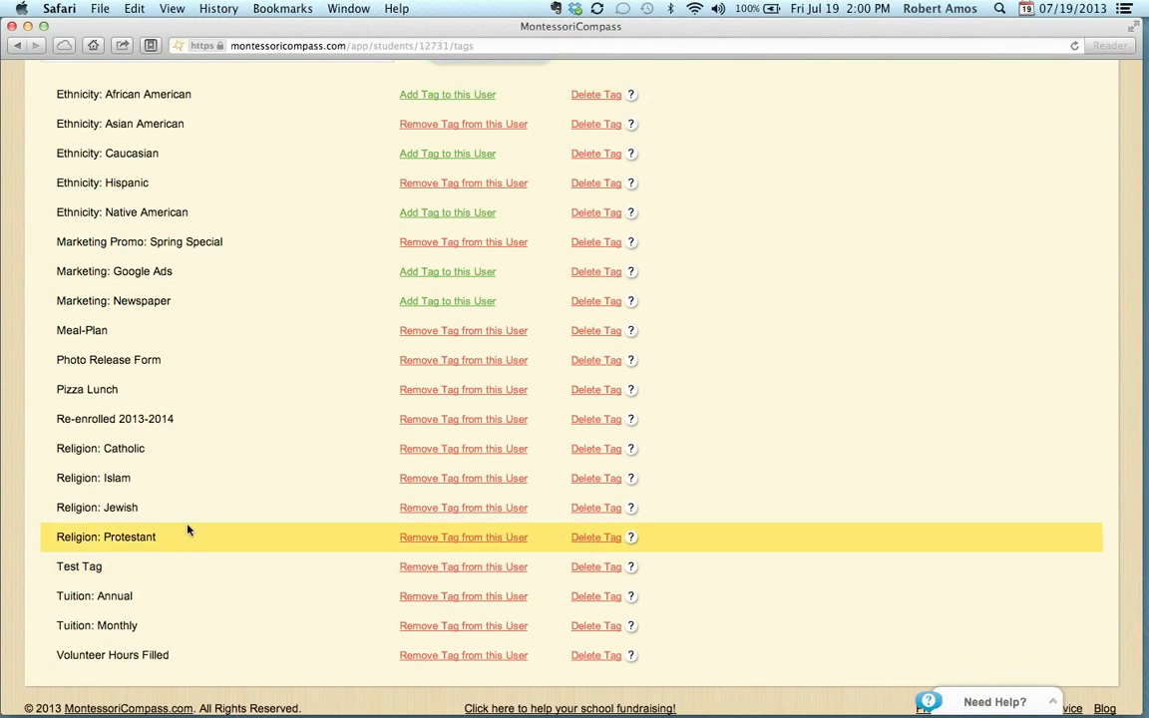
Step: Switch to the third student in the student selector and add Test Tag to that student
{"action": "scroll", "coordinate": [193, 525], "scroll_direction": "up", "scroll_amount": 5}
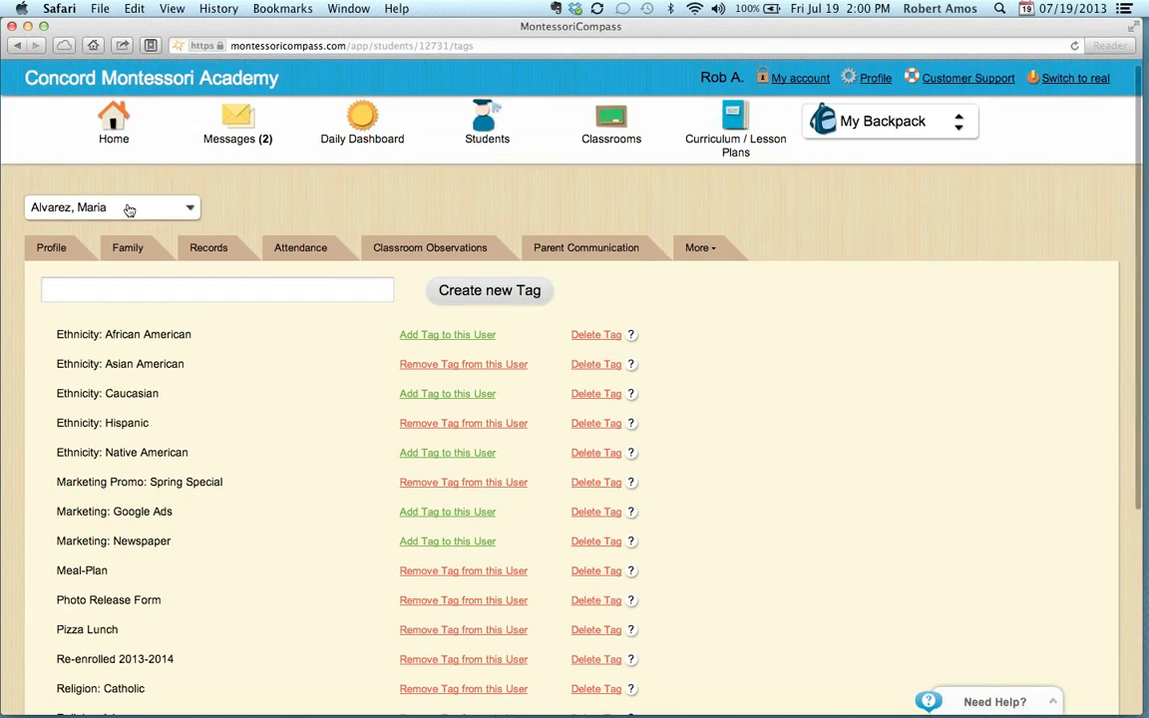
{"action": "left_click", "coordinate": [129, 209]}
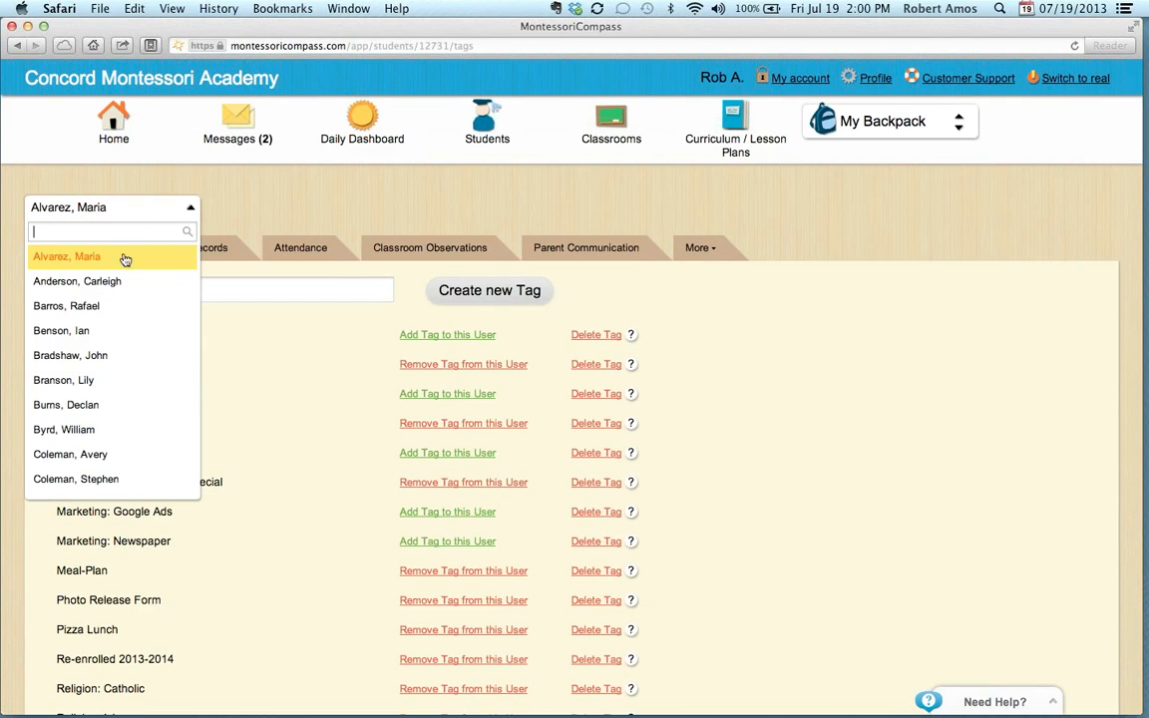
{"action": "left_click", "coordinate": [113, 307]}
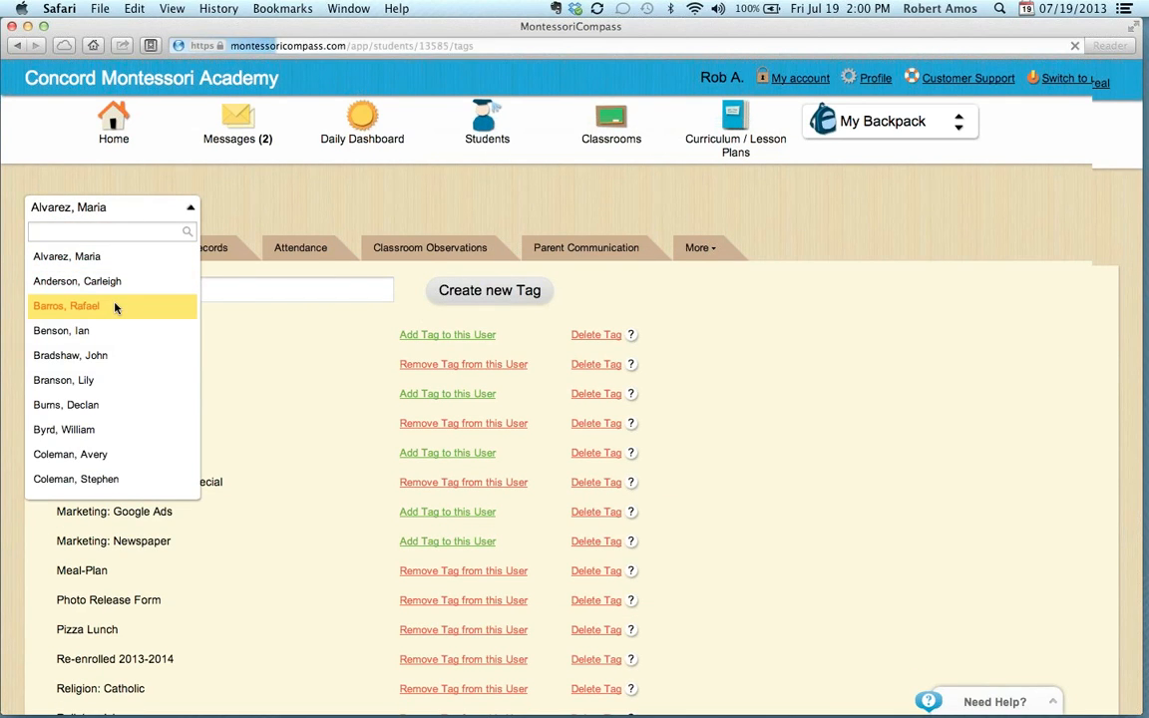
{"action": "scroll", "coordinate": [114, 307], "scroll_direction": "down", "scroll_amount": 5}
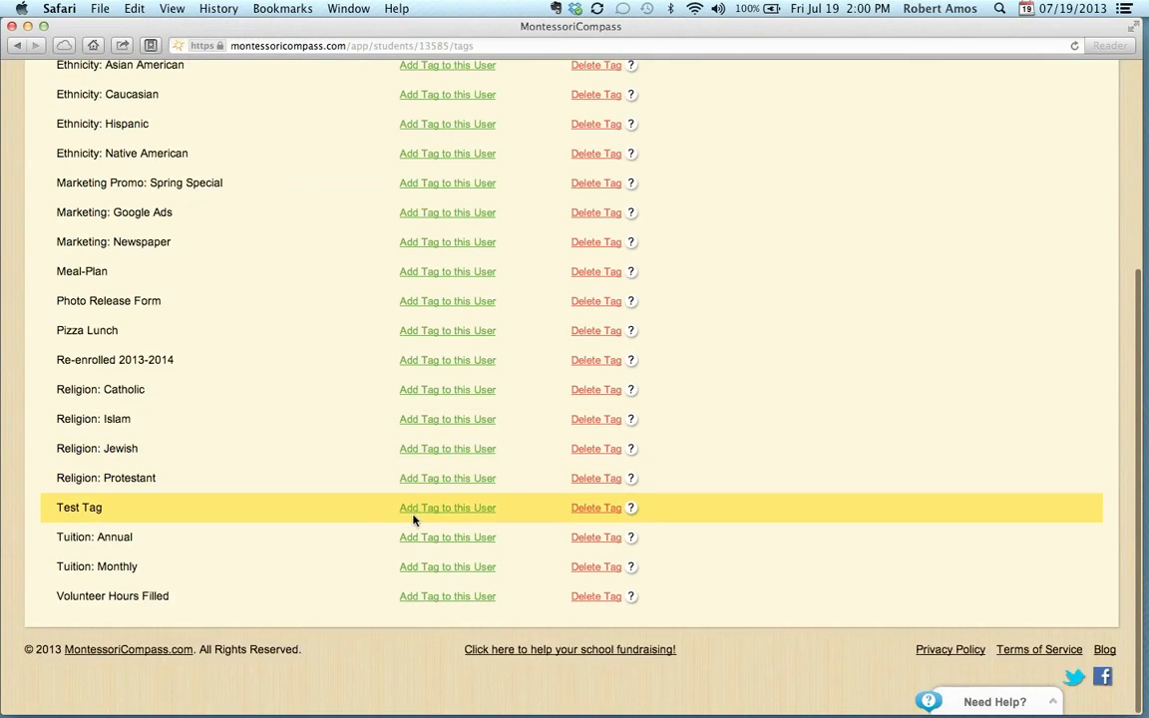
{"action": "left_click", "coordinate": [423, 509]}
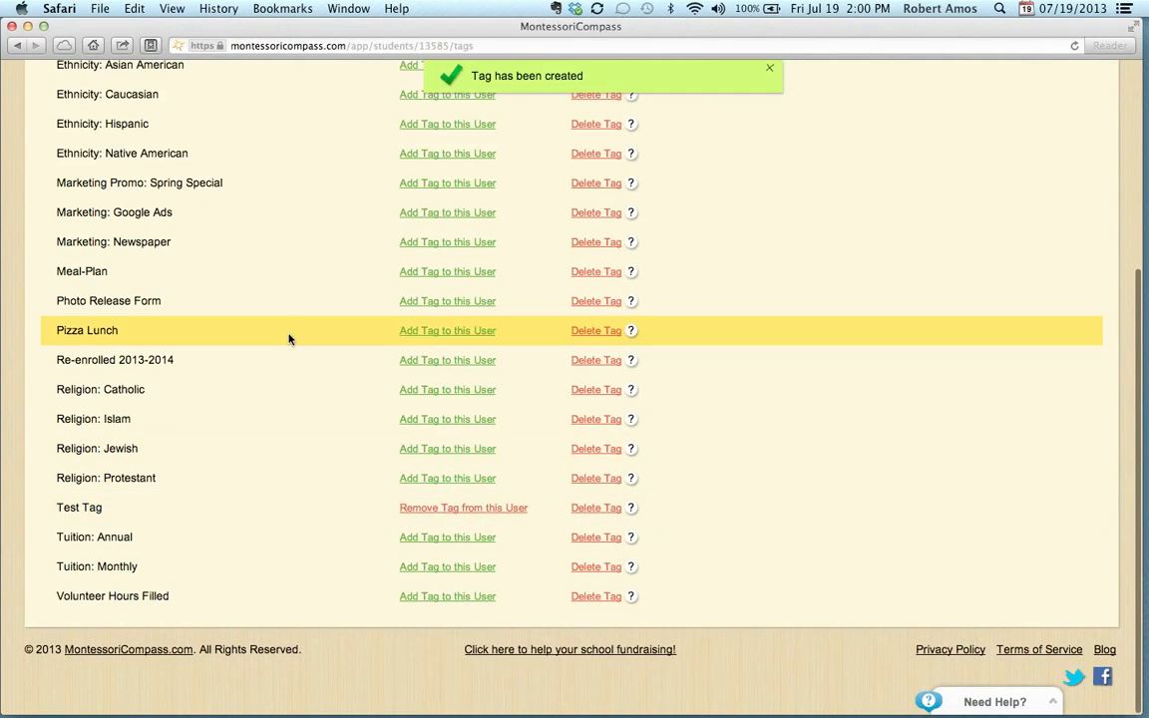
Step: Switch to the seventh student in the student selector and add Test Tag to that student
{"action": "scroll", "coordinate": [289, 340], "scroll_direction": "up", "scroll_amount": 2}
{"action": "scroll", "coordinate": [290, 340], "scroll_direction": "up", "scroll_amount": 10}
{"action": "left_click", "coordinate": [80, 212]}
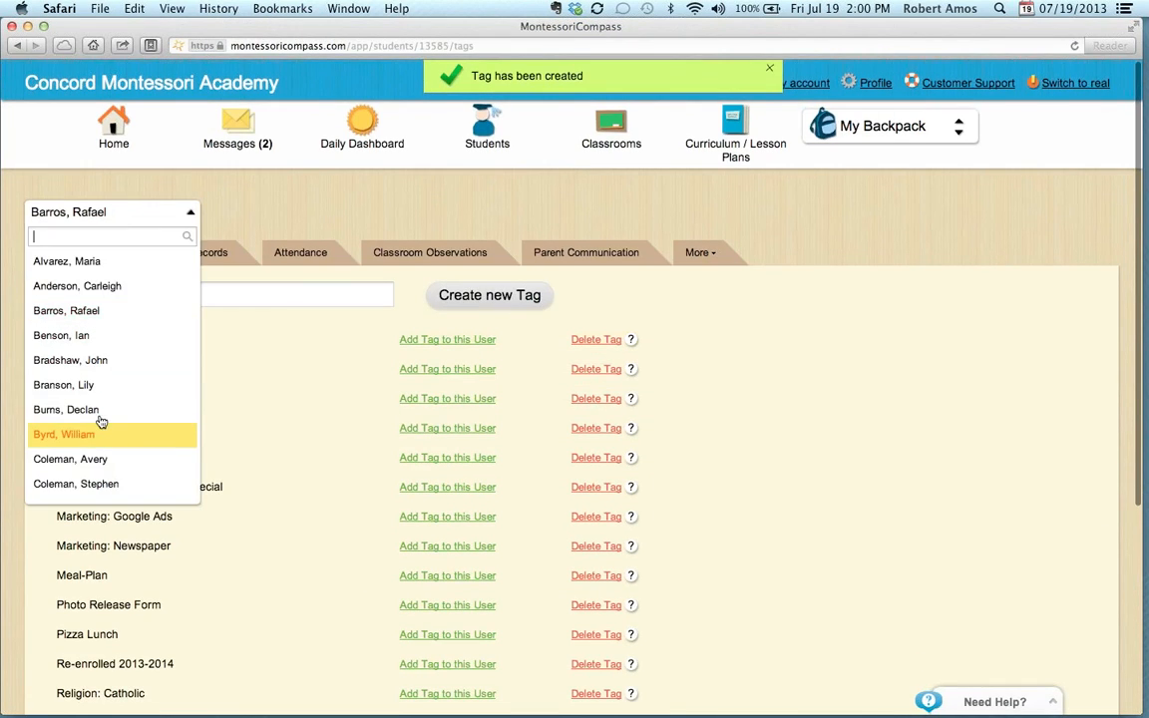
{"action": "left_click", "coordinate": [100, 415]}
{"action": "scroll", "coordinate": [234, 482], "scroll_direction": "down", "scroll_amount": 5}
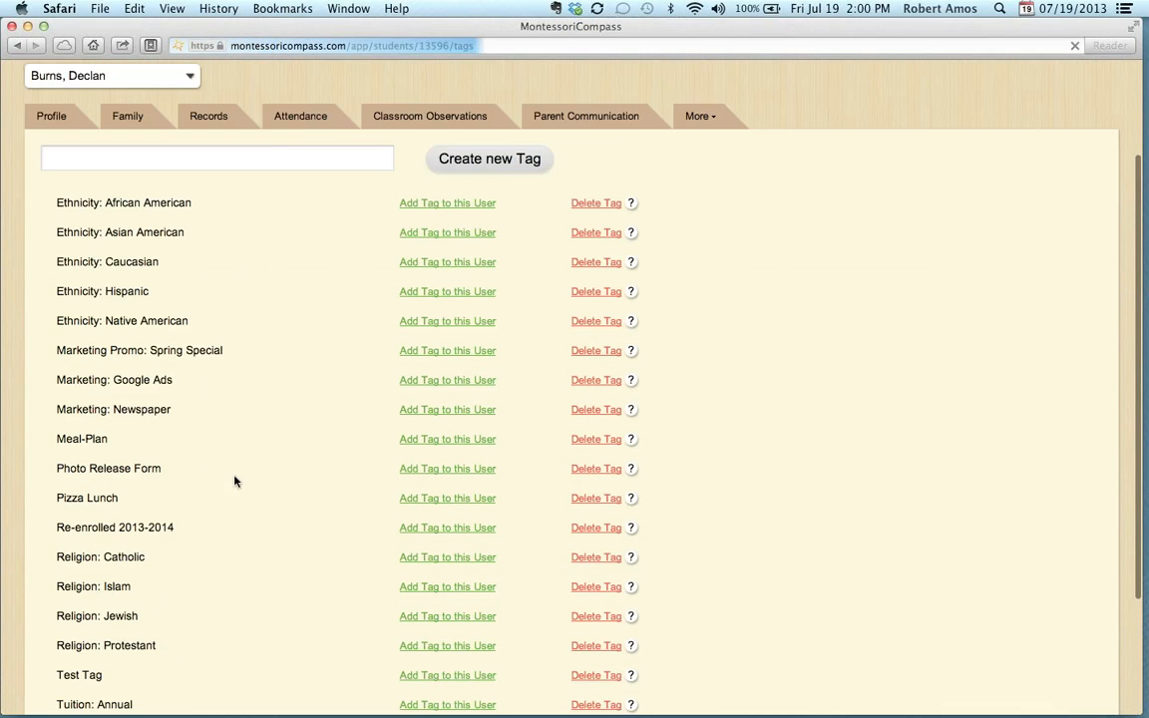
Step: Switch to the second-to-last student in the student selector and add Test Tag to that student
{"action": "scroll", "coordinate": [282, 272], "scroll_direction": "up", "scroll_amount": 5}
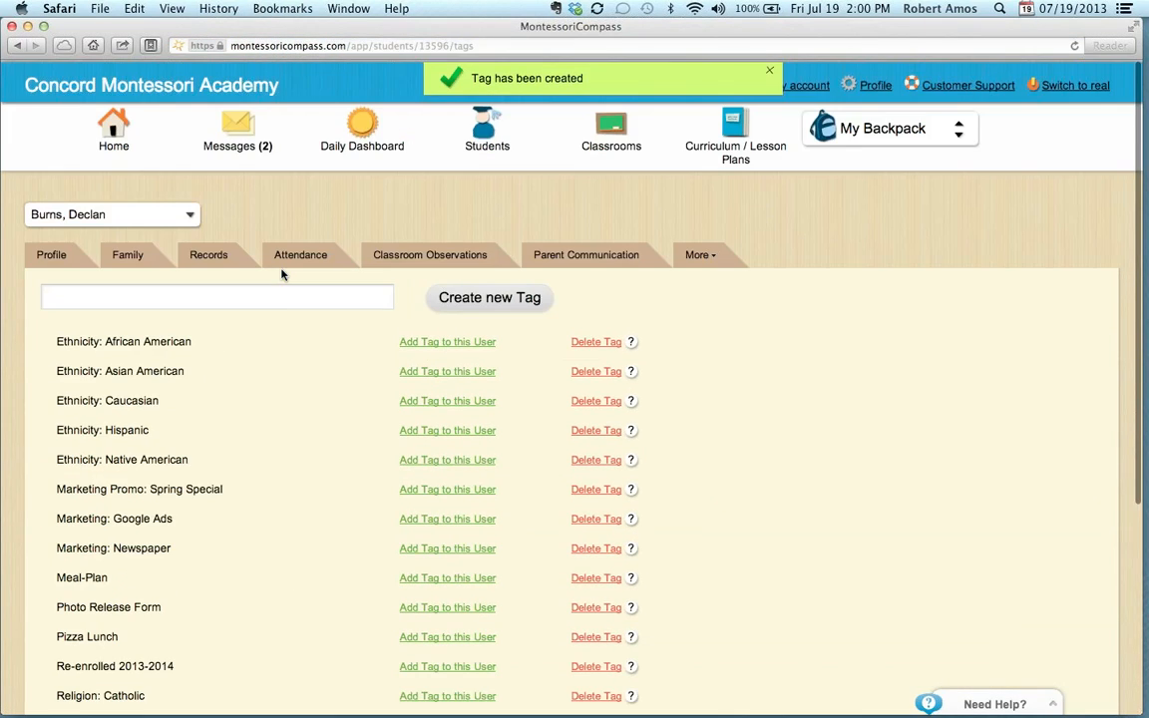
{"action": "left_click", "coordinate": [112, 215]}
{"action": "scroll", "coordinate": [110, 410], "scroll_direction": "down", "scroll_amount": 10}
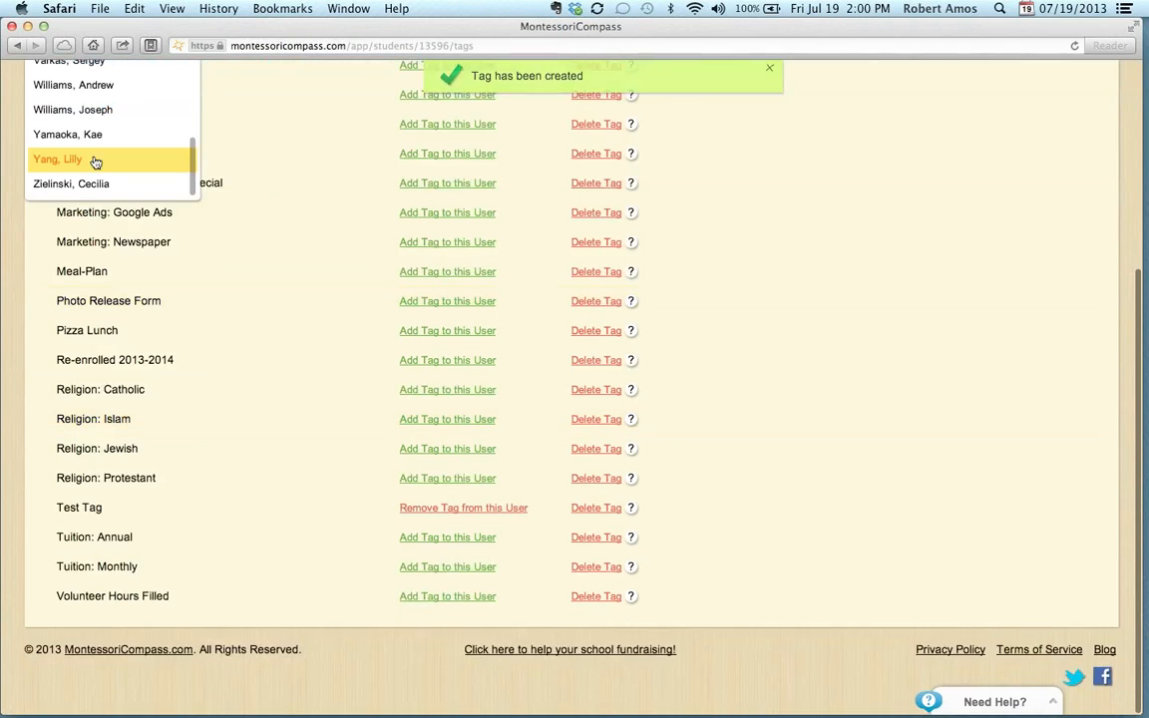
{"action": "left_click", "coordinate": [84, 161]}
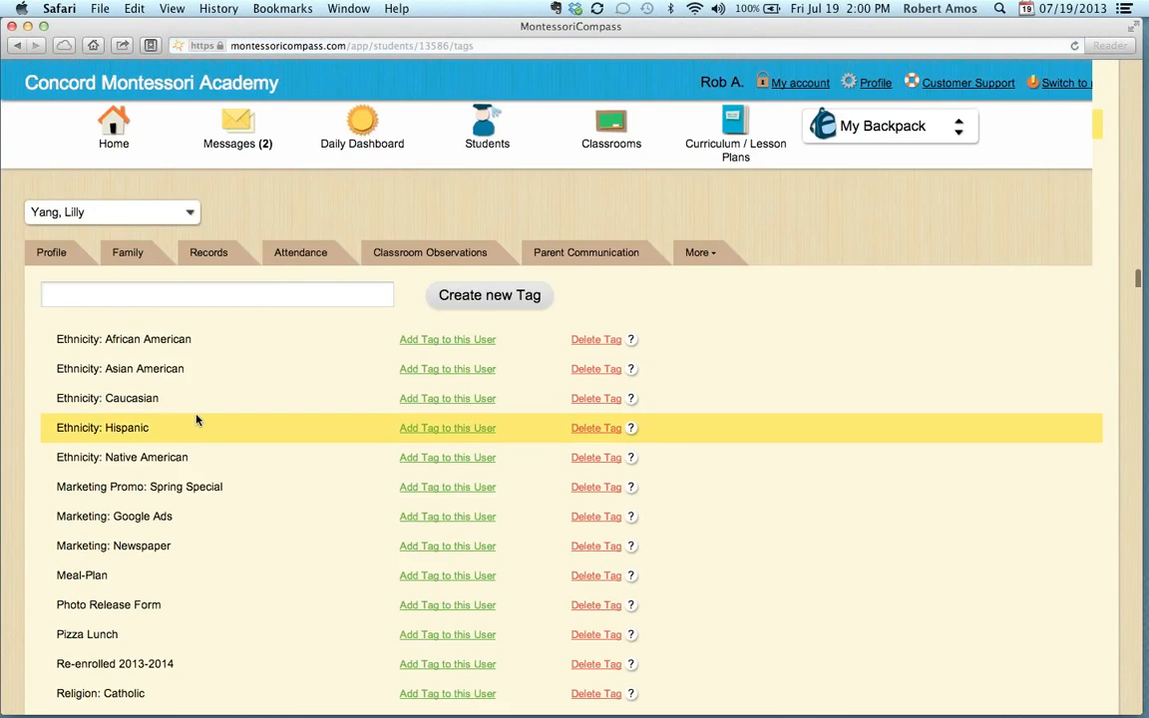
{"action": "scroll", "coordinate": [194, 418], "scroll_direction": "down", "scroll_amount": 3}
{"action": "scroll", "coordinate": [270, 479], "scroll_direction": "up", "scroll_amount": 1}
{"action": "left_click", "coordinate": [436, 508]}
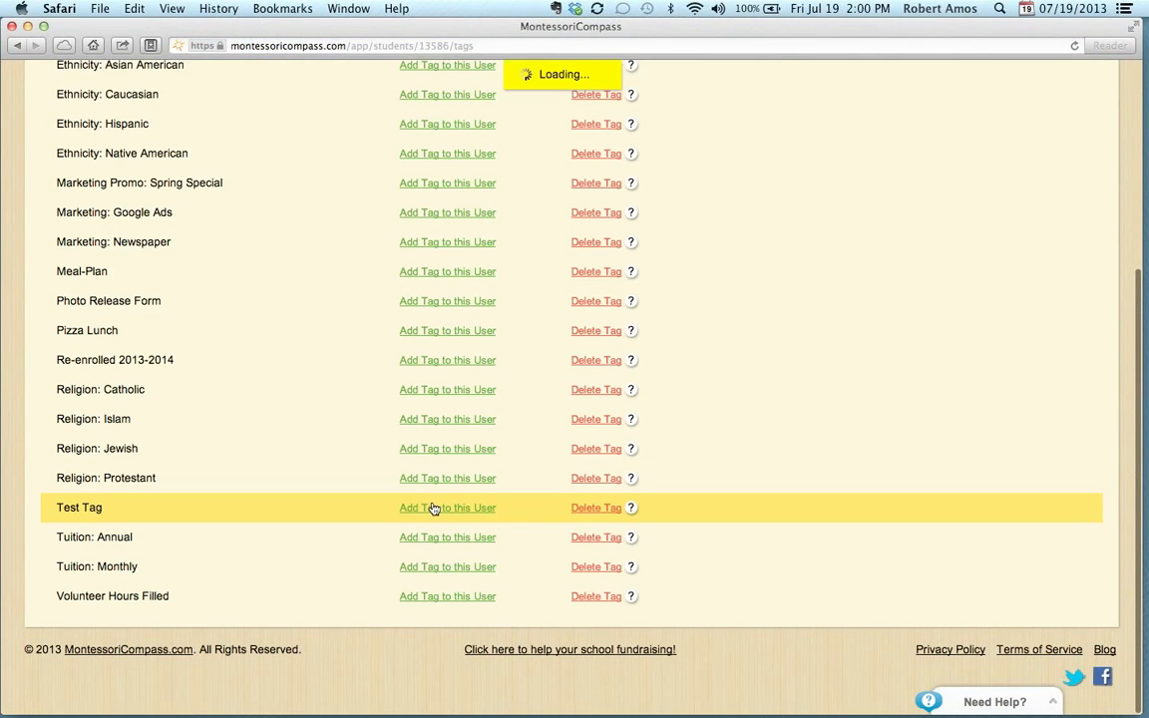
Step: Go to the Students list, look through all active students, and filter the list by Test Tag
{"action": "scroll", "coordinate": [577, 494], "scroll_direction": "up", "scroll_amount": 5}
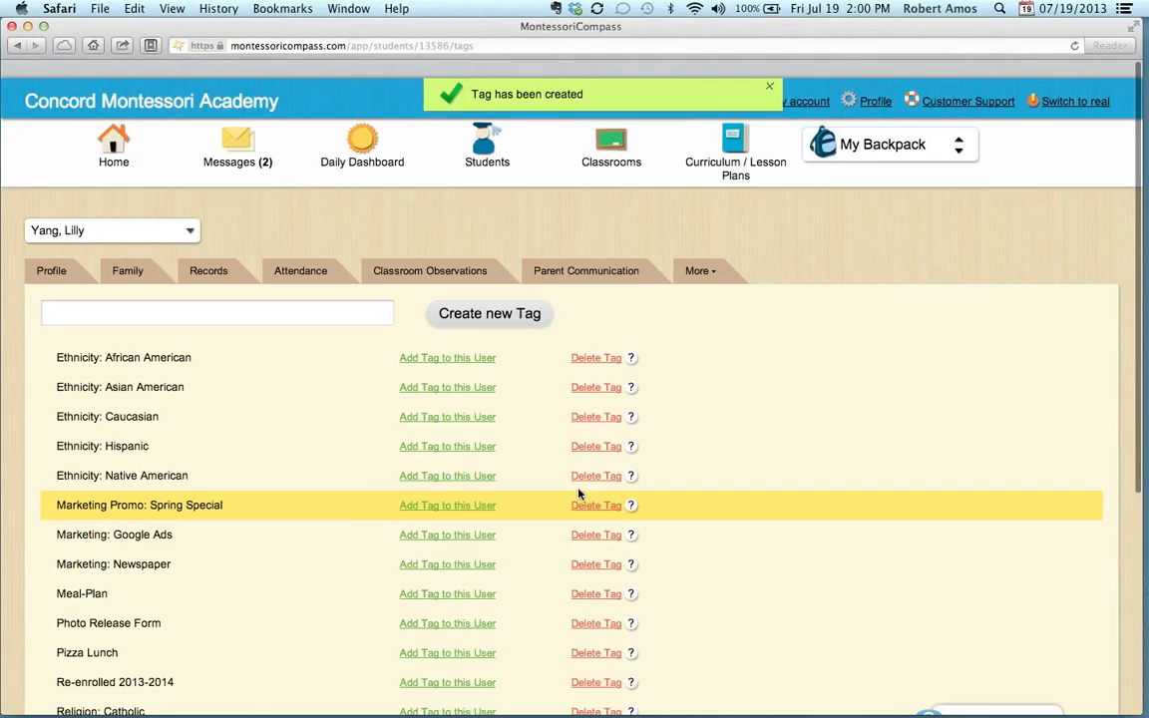
{"action": "left_click", "coordinate": [477, 146]}
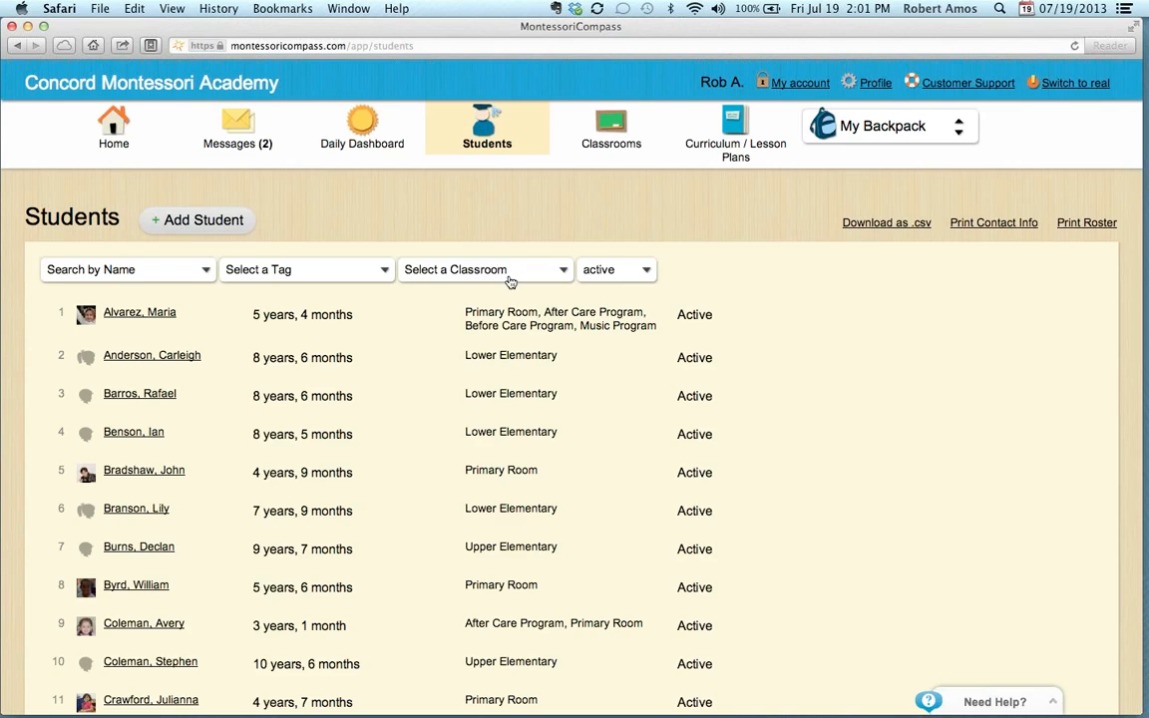
{"action": "scroll", "coordinate": [508, 289], "scroll_direction": "down", "scroll_amount": 10}
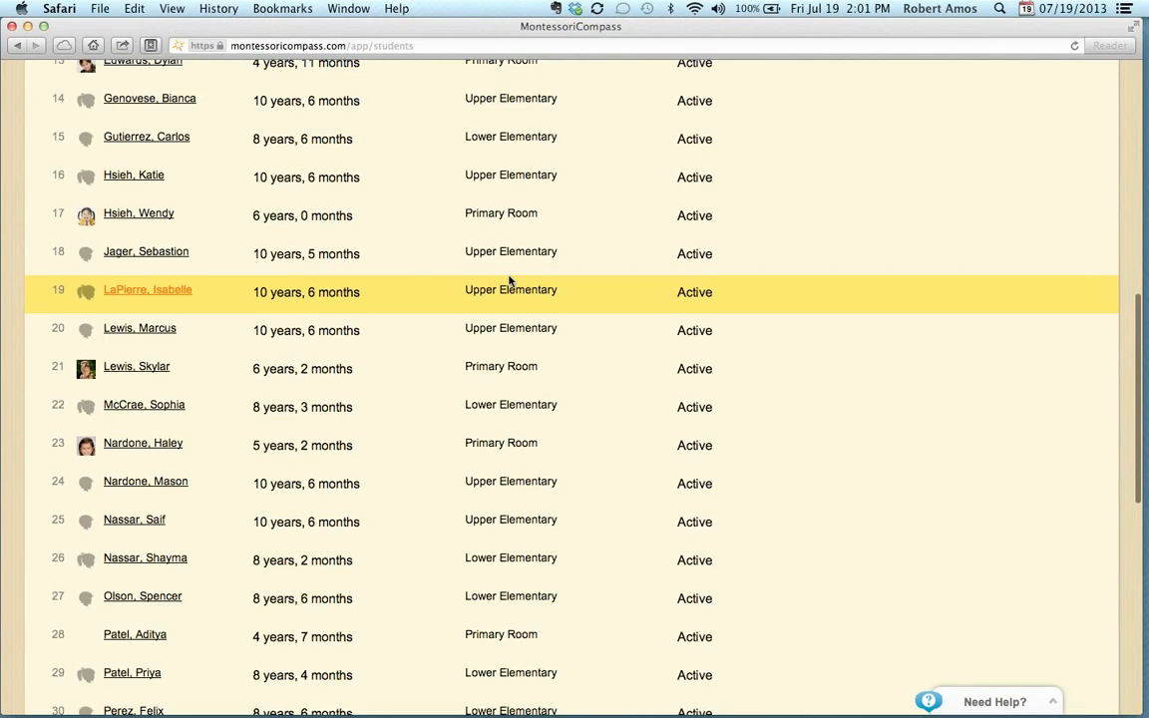
{"action": "scroll", "coordinate": [509, 279], "scroll_direction": "down", "scroll_amount": 10}
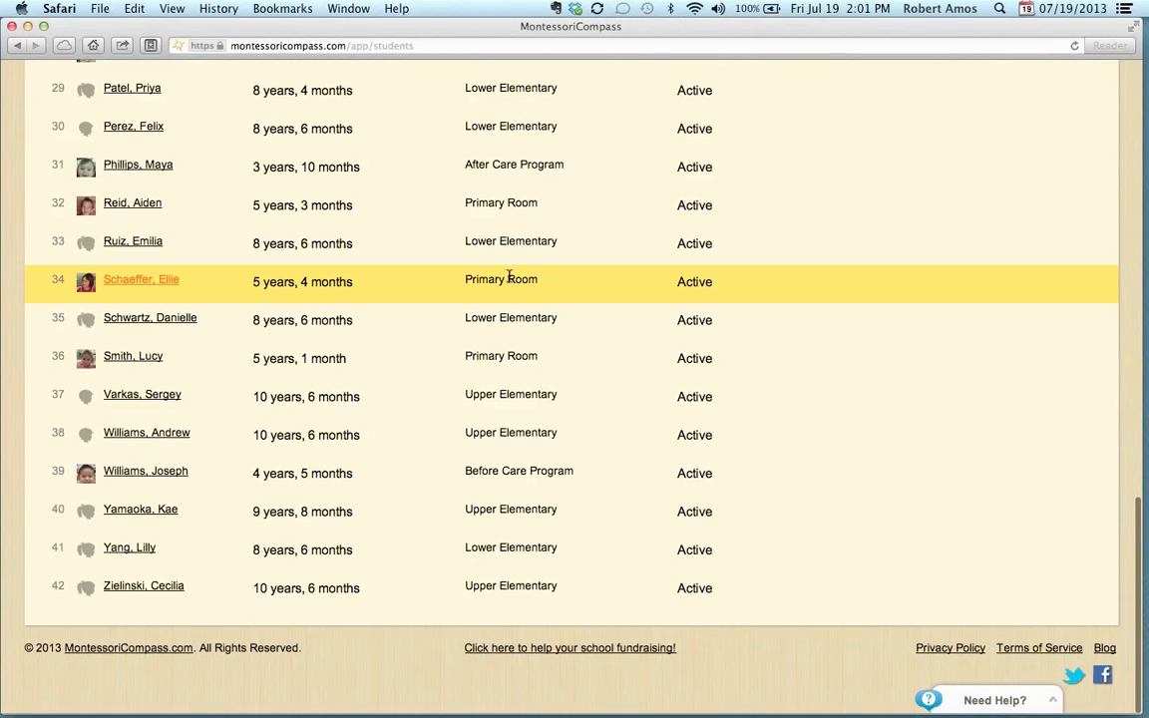
{"action": "scroll", "coordinate": [428, 531], "scroll_direction": "up", "scroll_amount": 12}
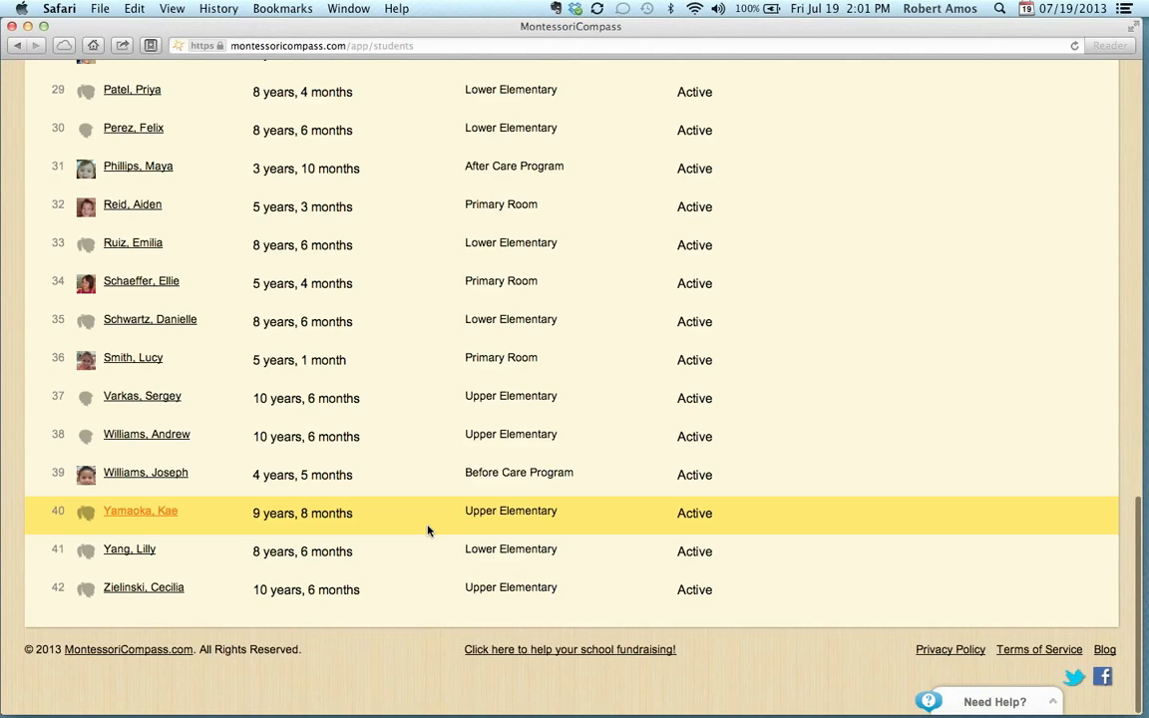
{"action": "scroll", "coordinate": [428, 531], "scroll_direction": "up", "scroll_amount": 5}
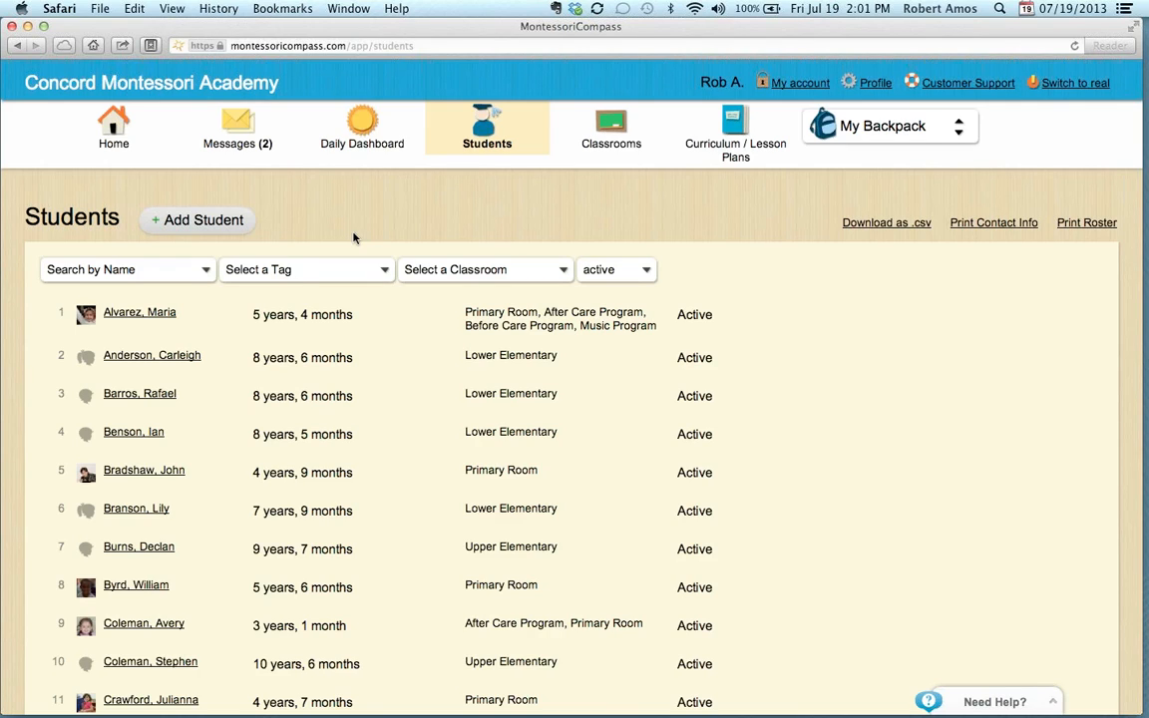
{"action": "left_click", "coordinate": [305, 269]}
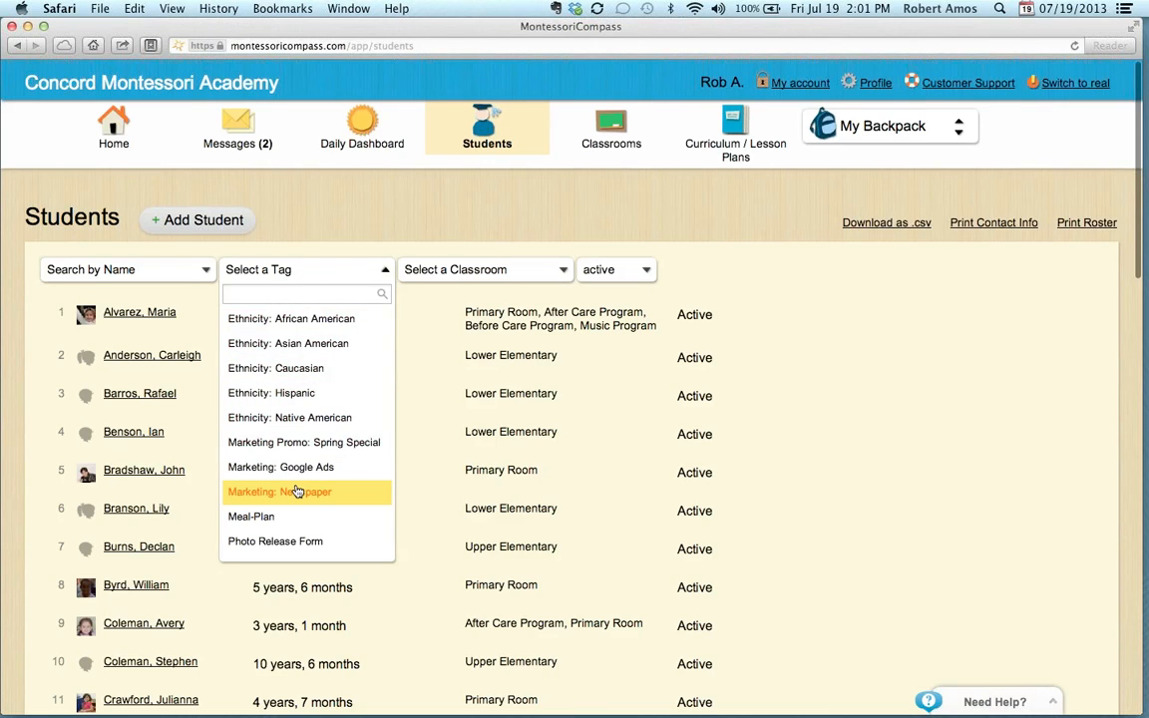
{"action": "scroll", "coordinate": [298, 492], "scroll_direction": "down", "scroll_amount": 5}
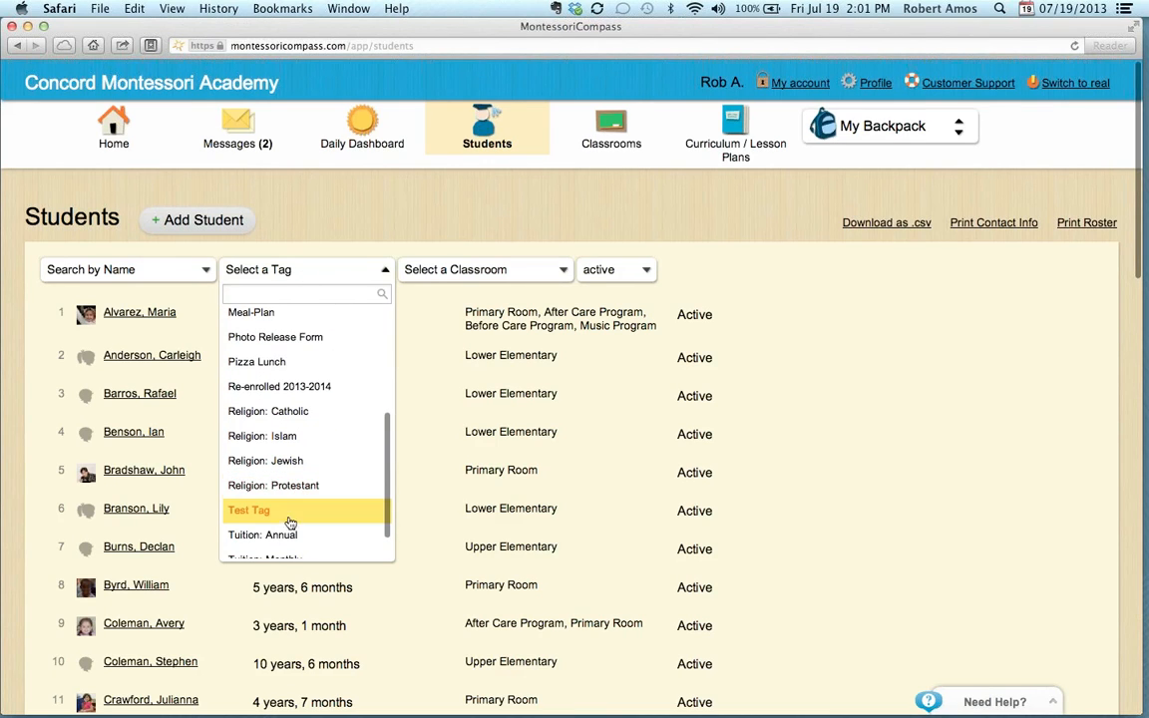
{"action": "left_click", "coordinate": [264, 511]}
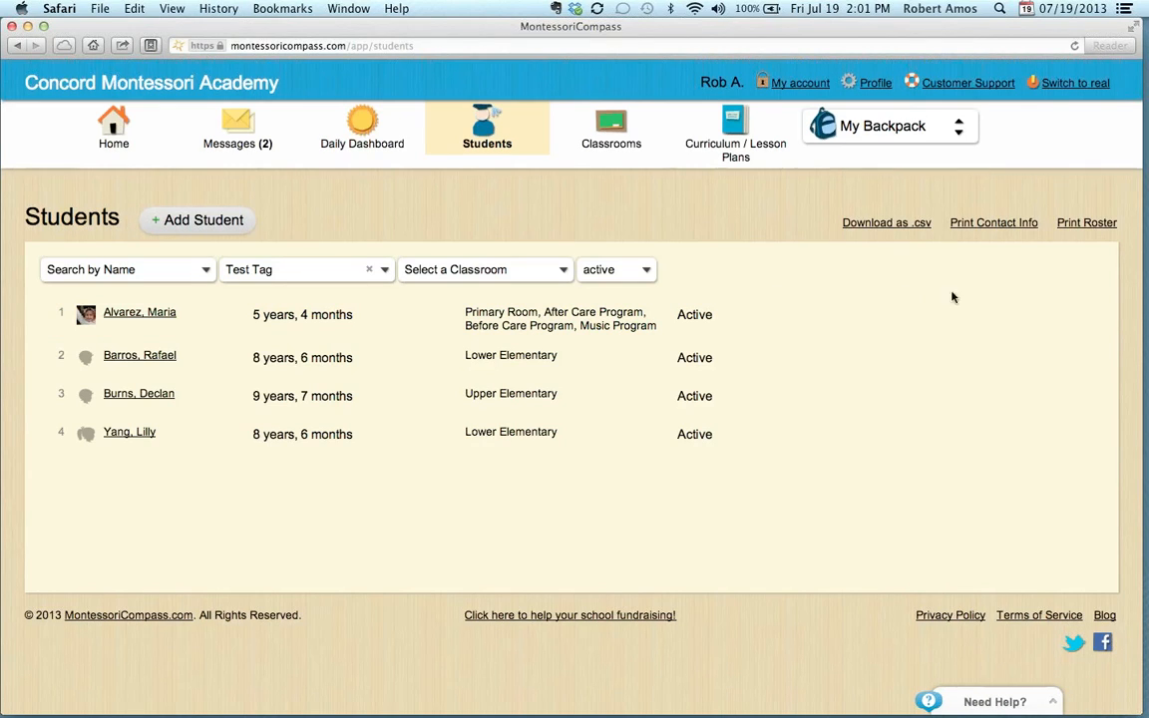
Step: Generate the printable classroom roster and the printable contact information report for the students filtered by Test Tag
{"action": "left_click", "coordinate": [1079, 225]}
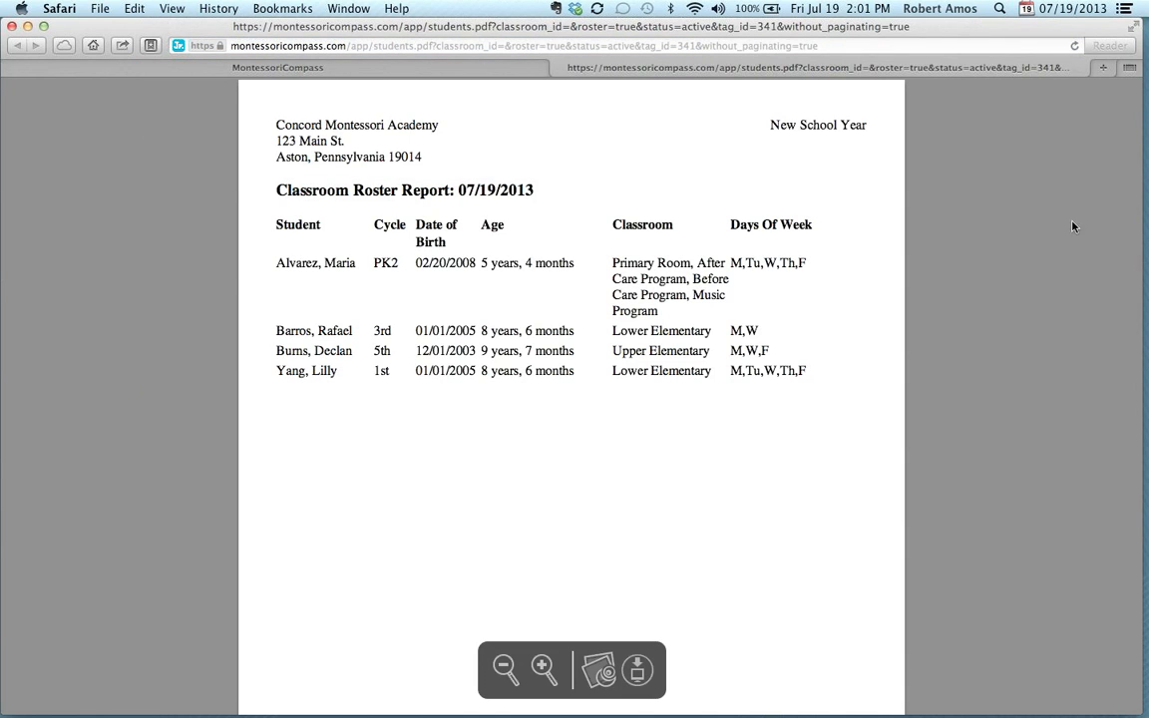
{"action": "left_click", "coordinate": [432, 70]}
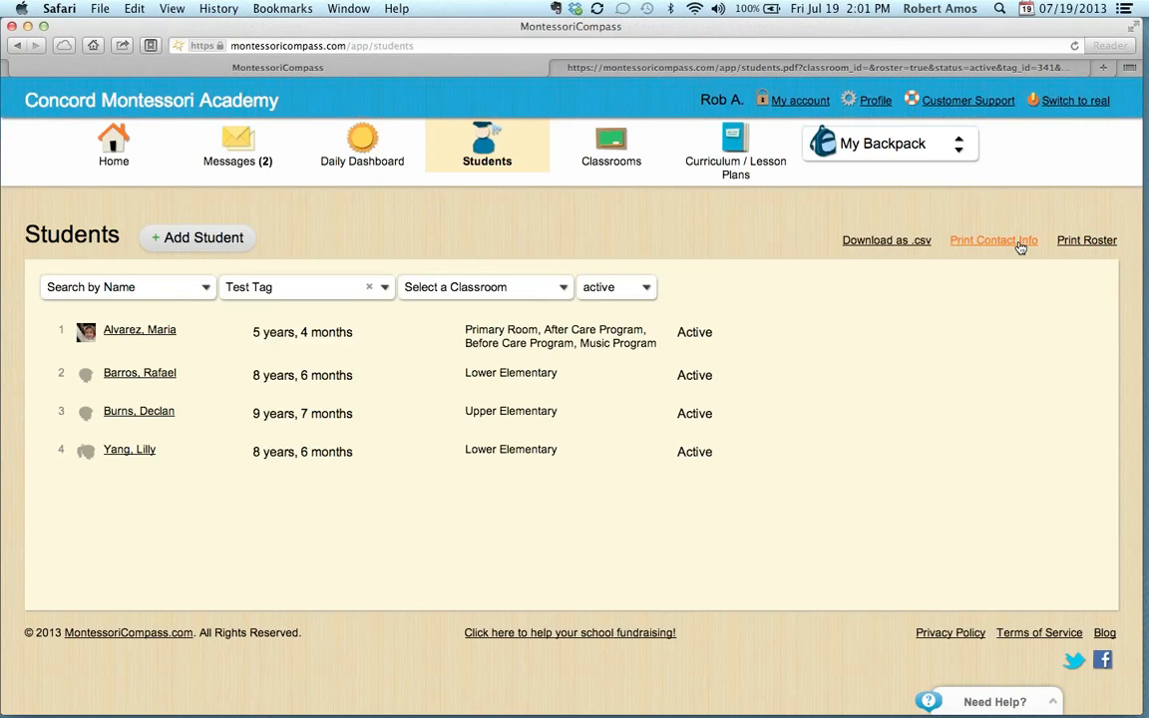
{"action": "left_click", "coordinate": [1020, 244]}
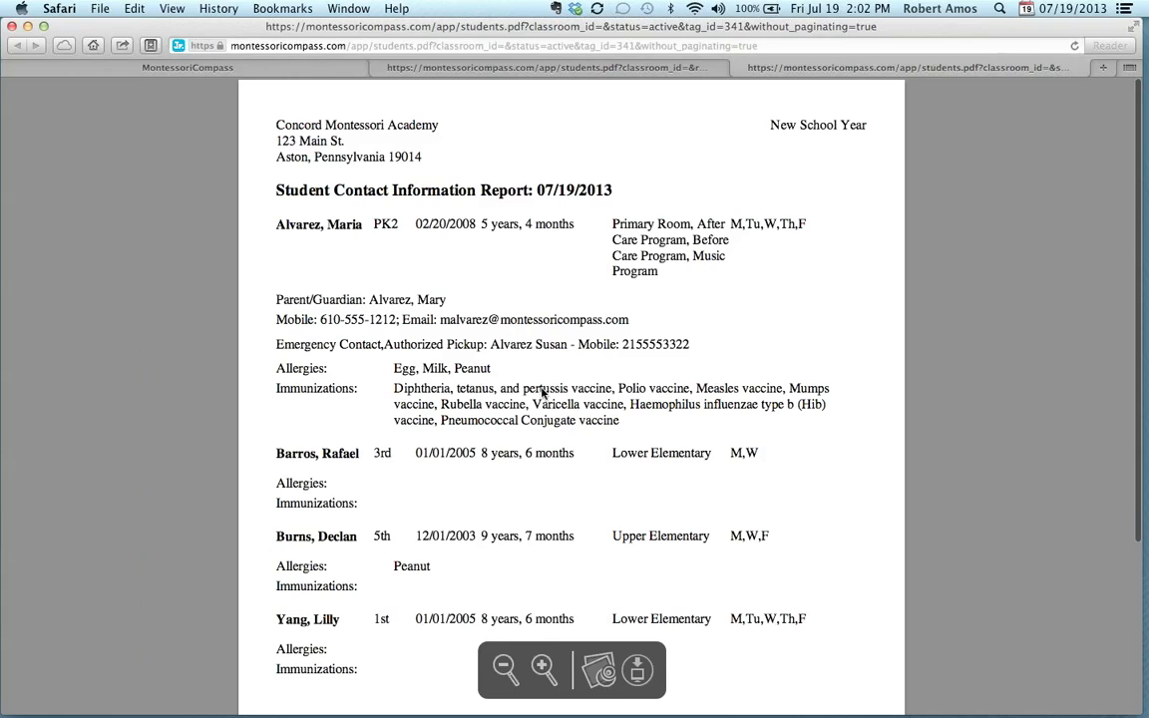
Step: Examine the first student's contact, emergency pickup, allergy and immunization details in the Student Contact Information Report
{"action": "scroll", "coordinate": [436, 328], "scroll_direction": "up", "scroll_amount": 1}
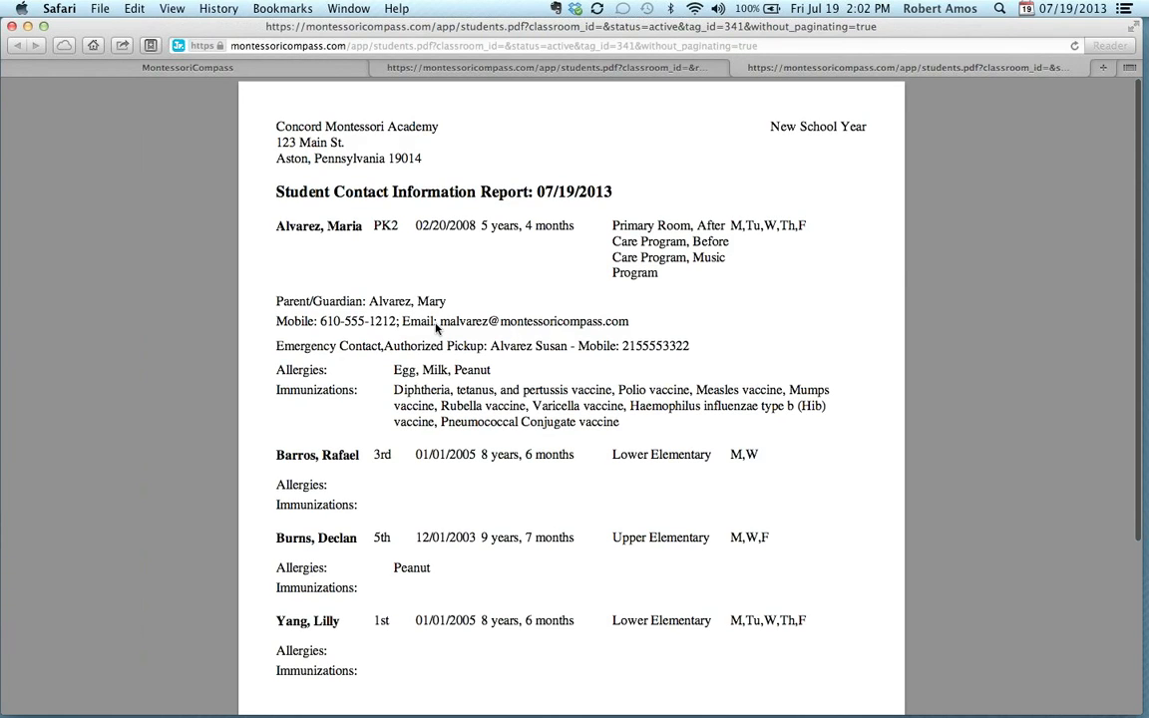
{"action": "left_click_drag", "start_coordinate": [276, 221], "coordinate": [544, 379]}
{"action": "left_click", "coordinate": [559, 383]}
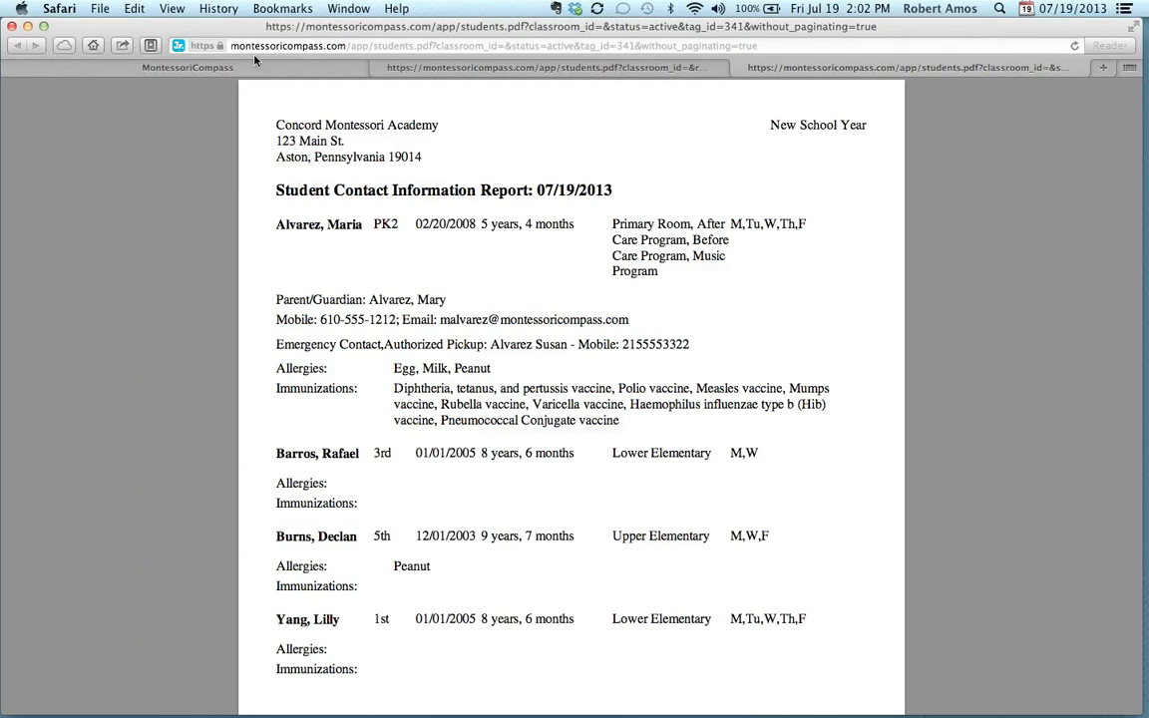
Step: Return to the filtered Students list and look through the tags available in the tag filter, keeping Test Tag selected
{"action": "left_click", "coordinate": [210, 66]}
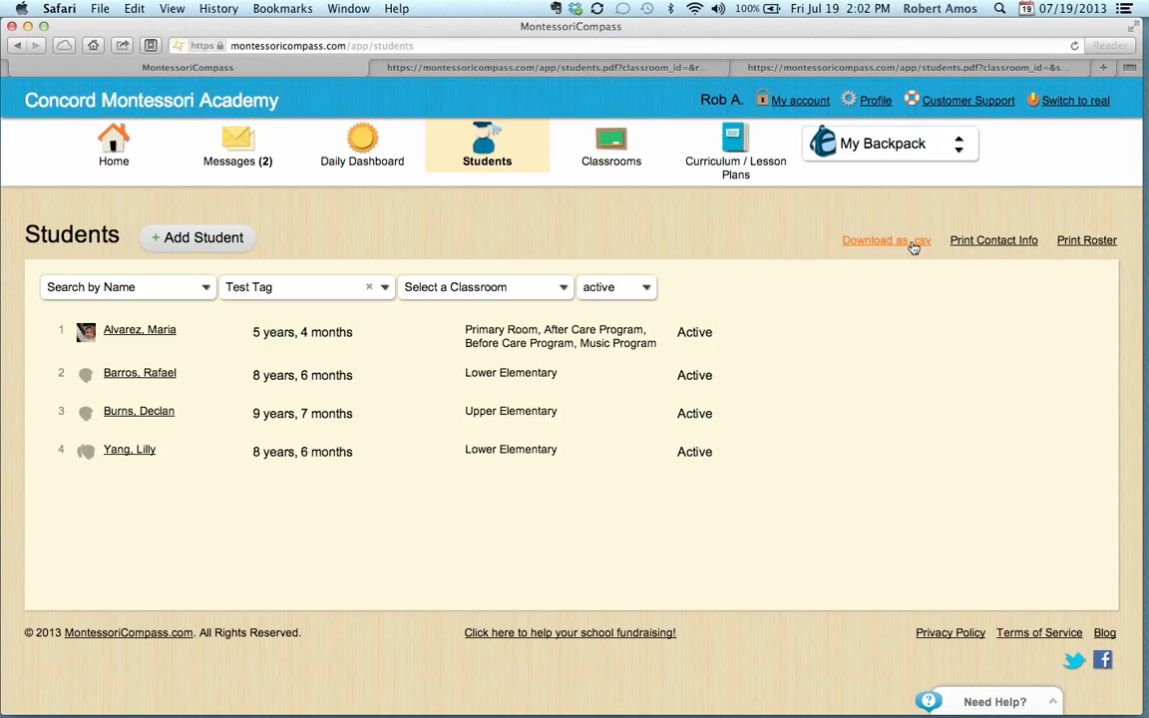
{"action": "left_click", "coordinate": [300, 296]}
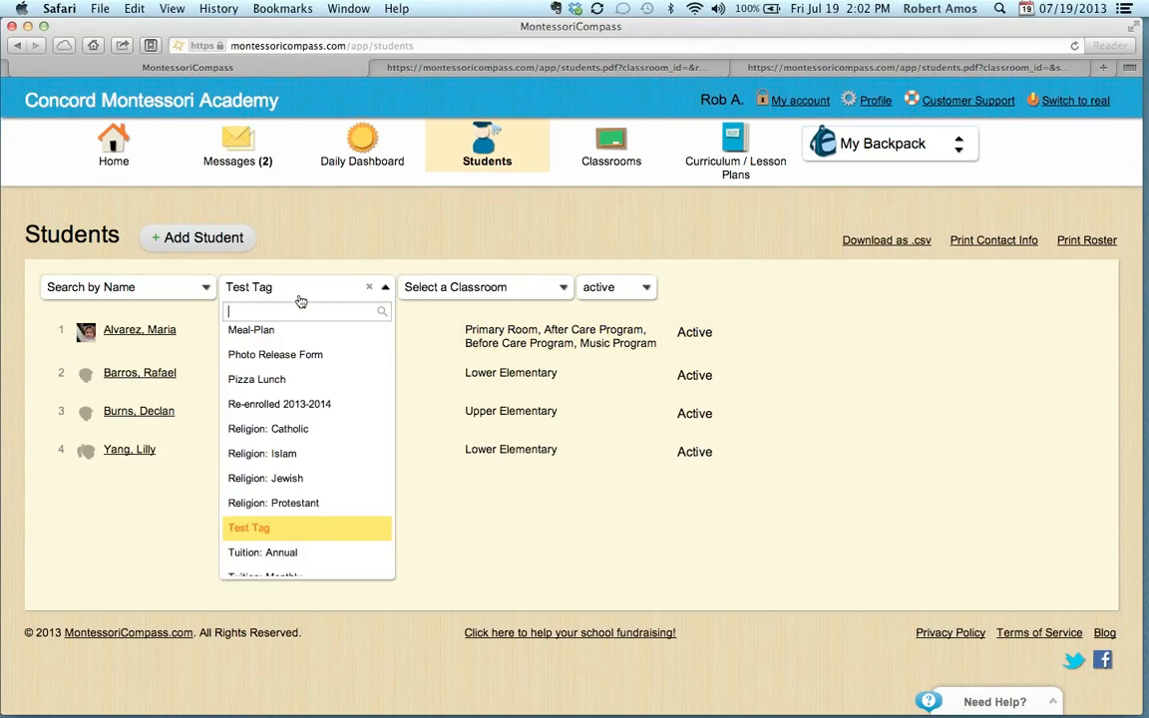
{"action": "scroll", "coordinate": [309, 439], "scroll_direction": "up", "scroll_amount": 2}
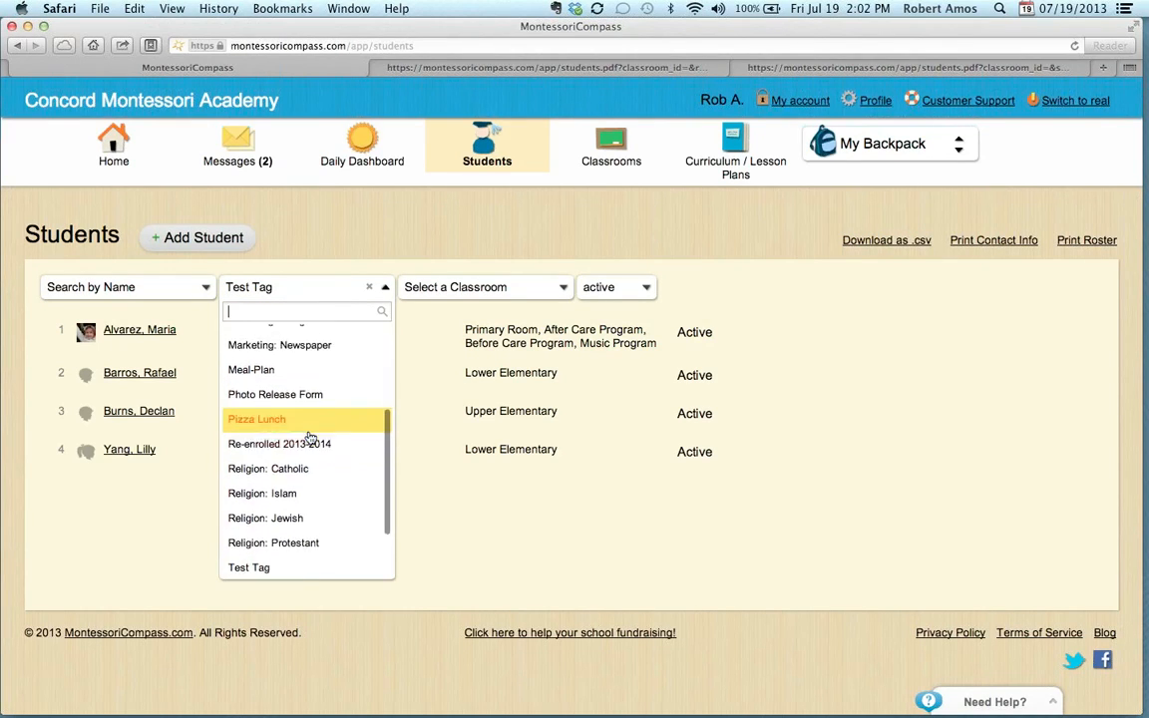
{"action": "scroll", "coordinate": [309, 439], "scroll_direction": "up", "scroll_amount": 5}
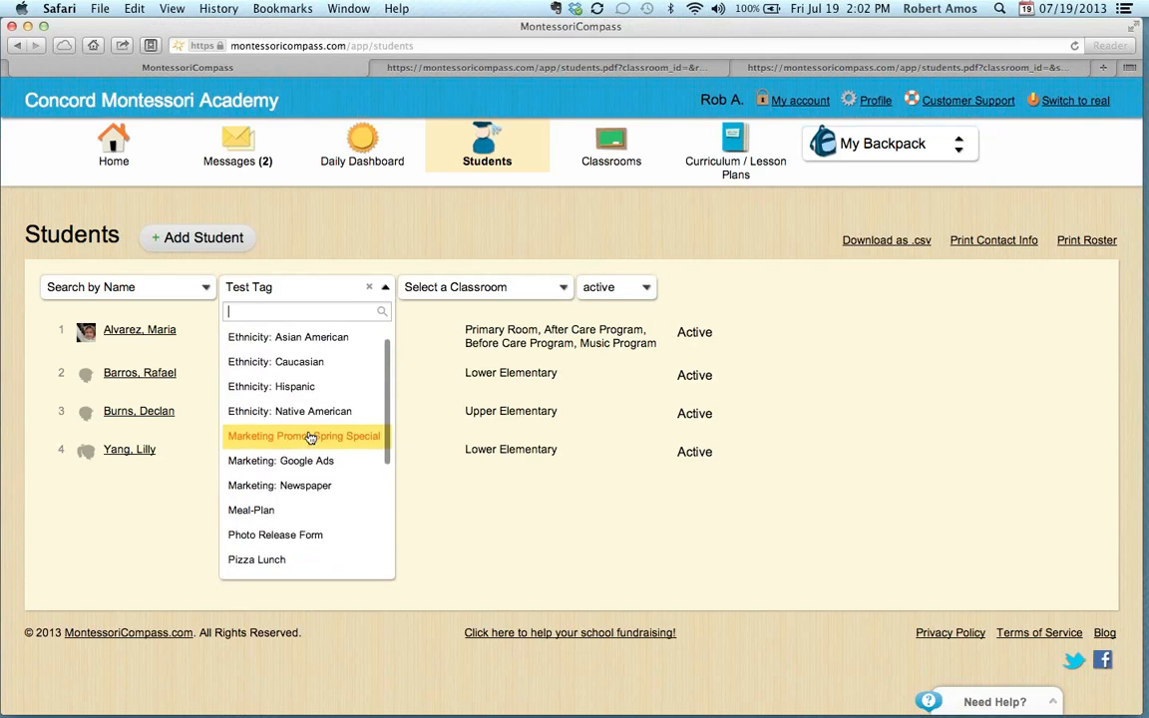
{"action": "scroll", "coordinate": [310, 438], "scroll_direction": "up", "scroll_amount": 1}
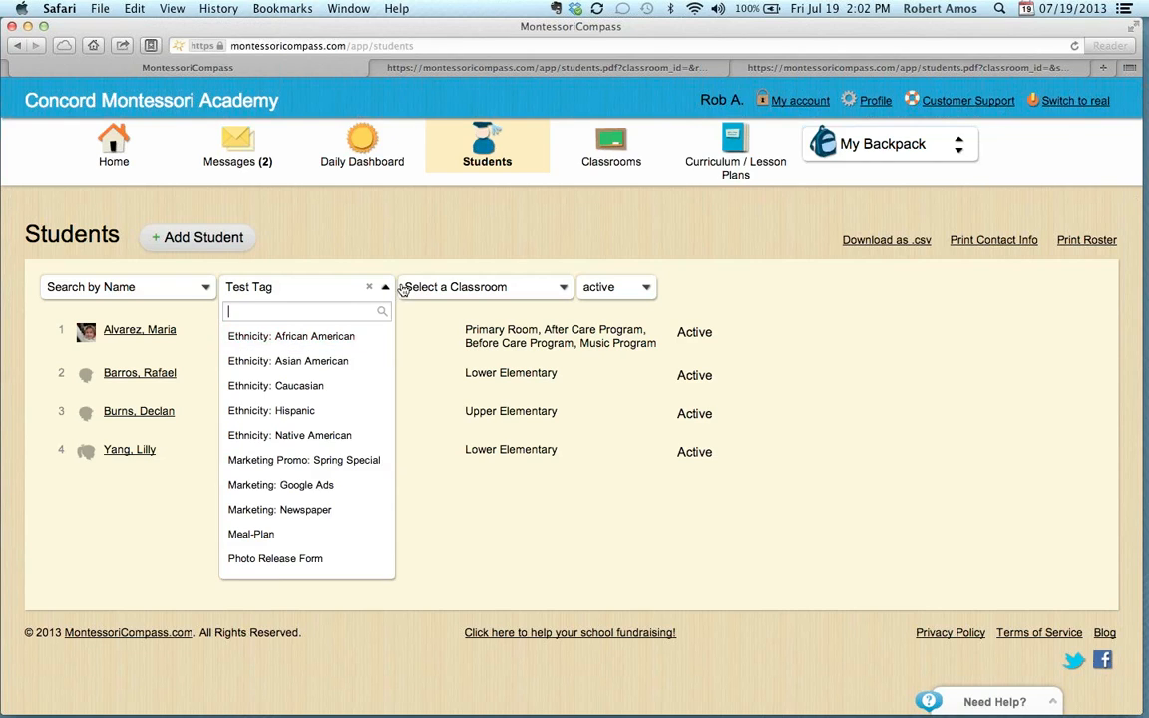
{"action": "left_click", "coordinate": [366, 228]}
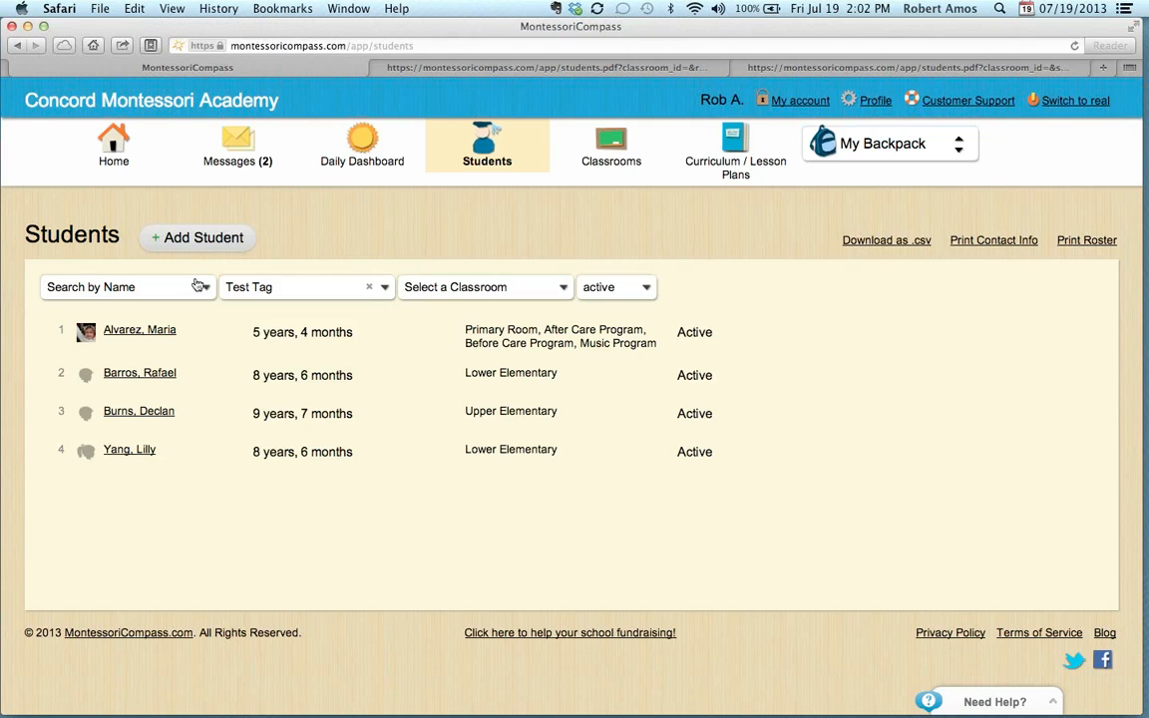
Step: Open the first listed student's profile, review the academic info and notes, and open the student info for editing
{"action": "left_click", "coordinate": [152, 332]}
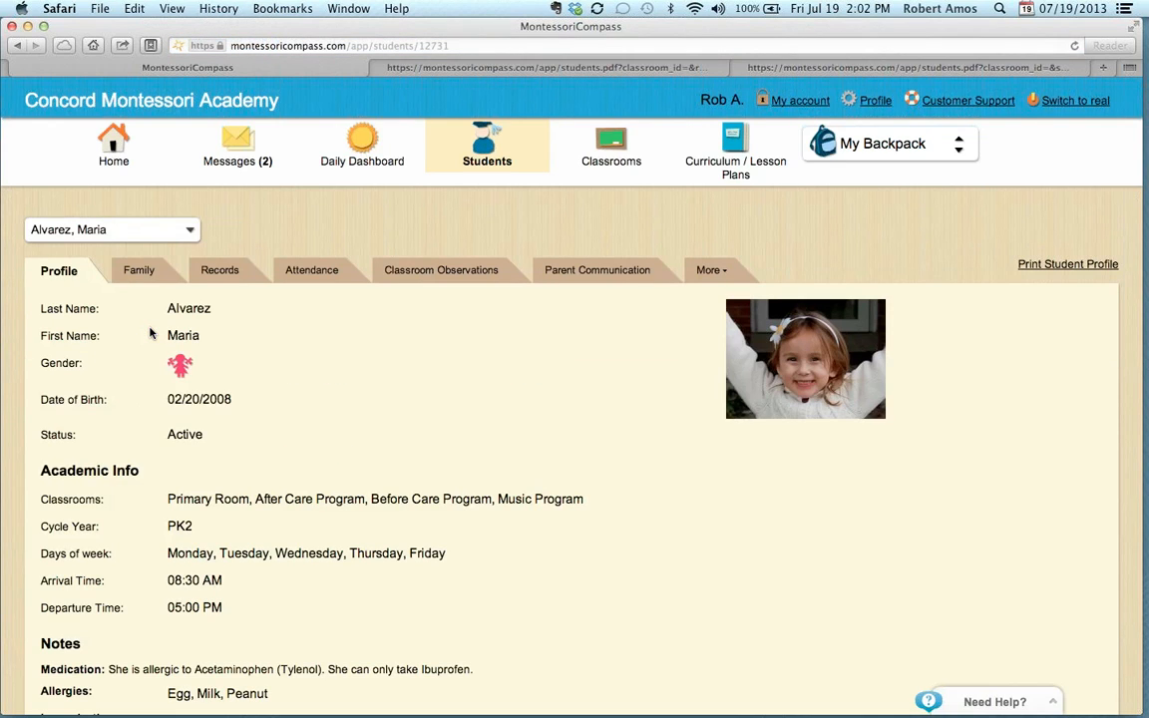
{"action": "scroll", "coordinate": [410, 377], "scroll_direction": "down", "scroll_amount": 5}
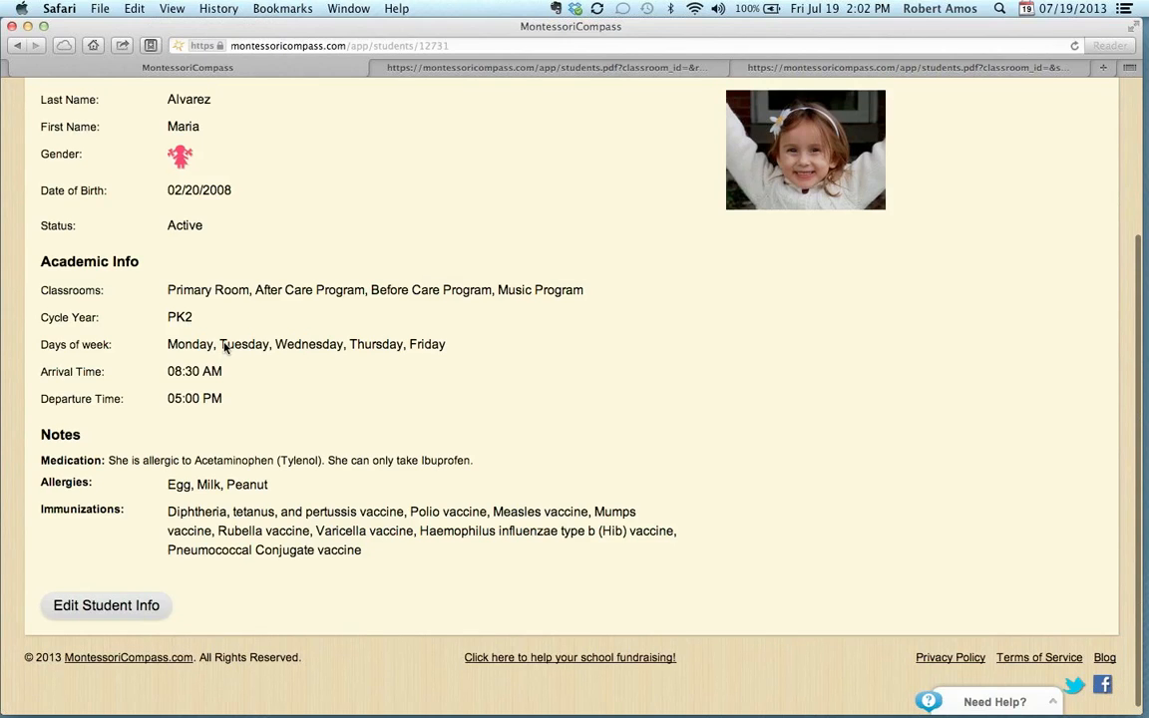
{"action": "scroll", "coordinate": [226, 346], "scroll_direction": "up", "scroll_amount": 2}
{"action": "scroll", "coordinate": [183, 619], "scroll_direction": "down", "scroll_amount": 2}
{"action": "left_click", "coordinate": [117, 603]}
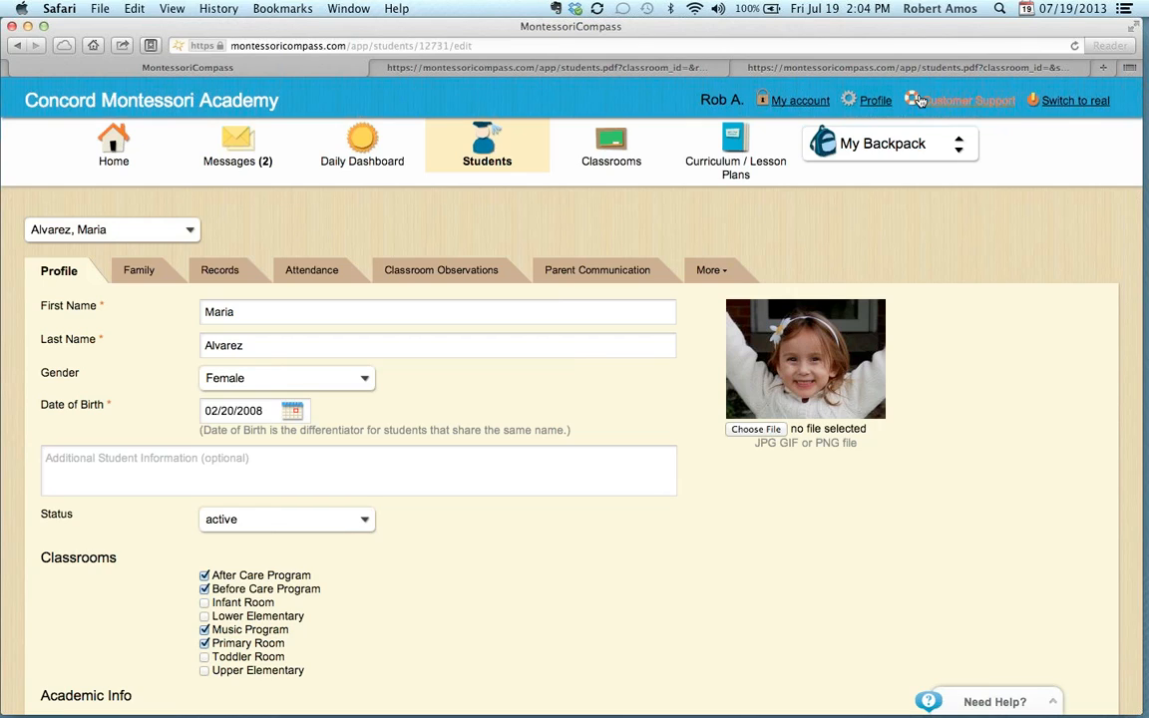
Step: Switch to the Classroom Roster Report page and load montessoricompass.com in its place
{"action": "left_click", "coordinate": [535, 70]}
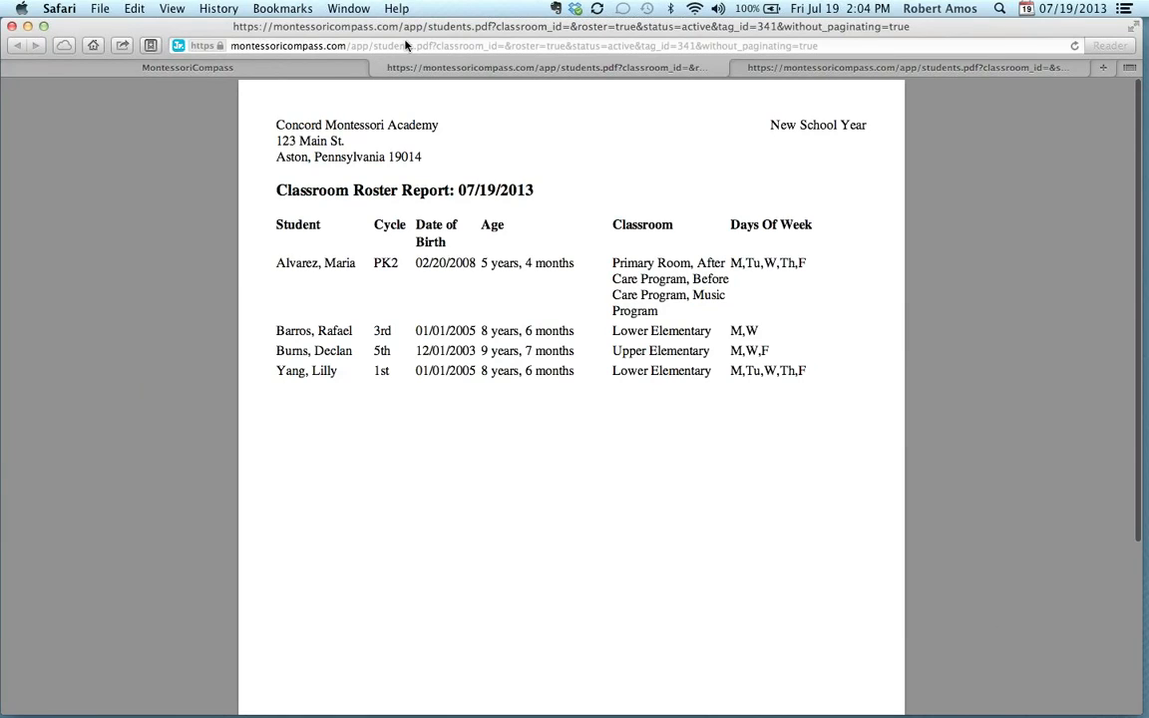
{"action": "left_click", "coordinate": [407, 46]}
{"action": "type", "text": "montesso"}
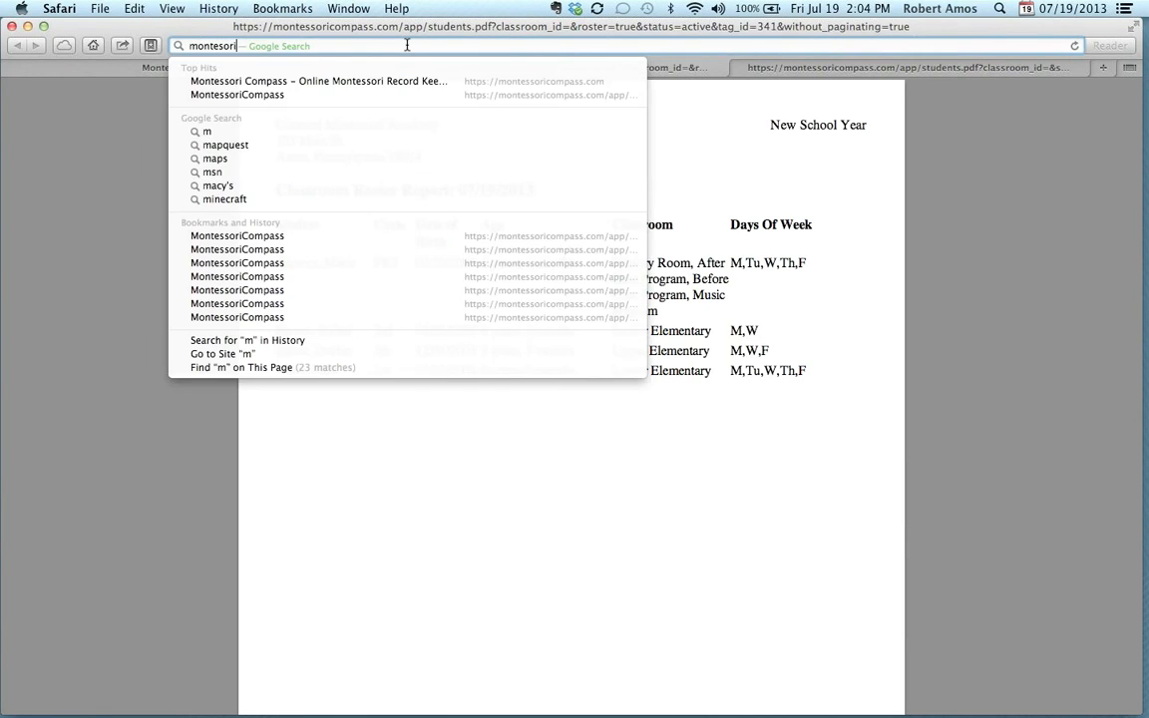
{"action": "type", "text": "ricompass"}
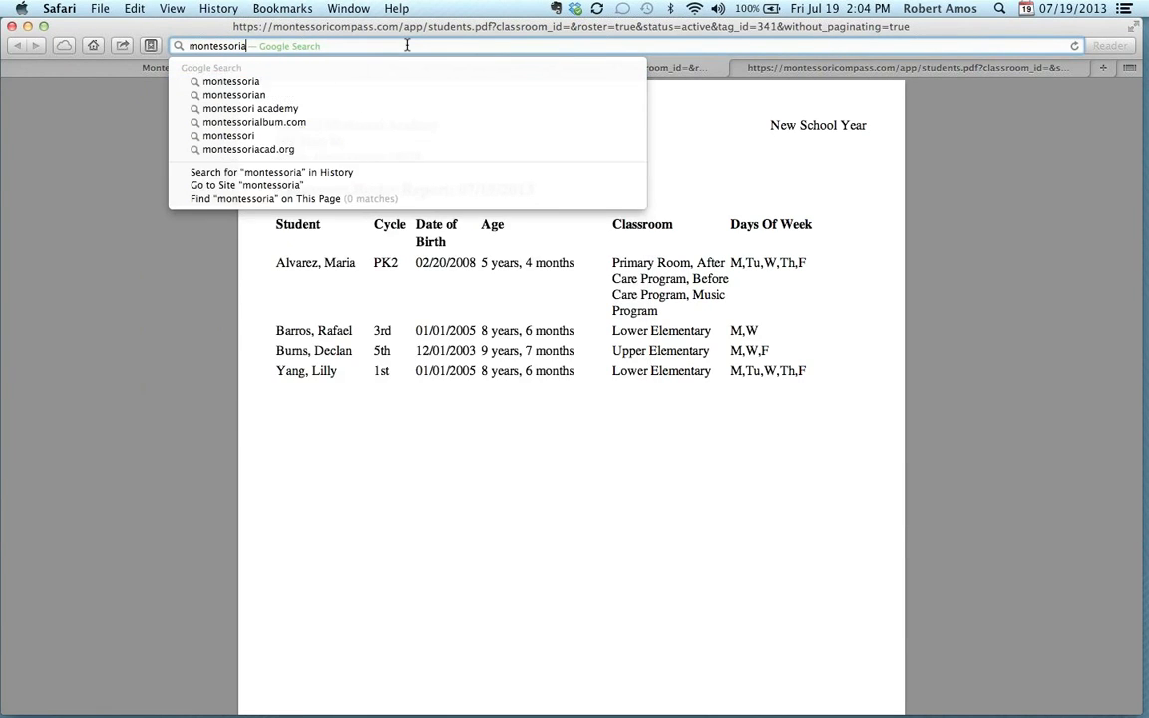
{"action": "type", "text": ".com"}
{"action": "key", "text": "Return"}
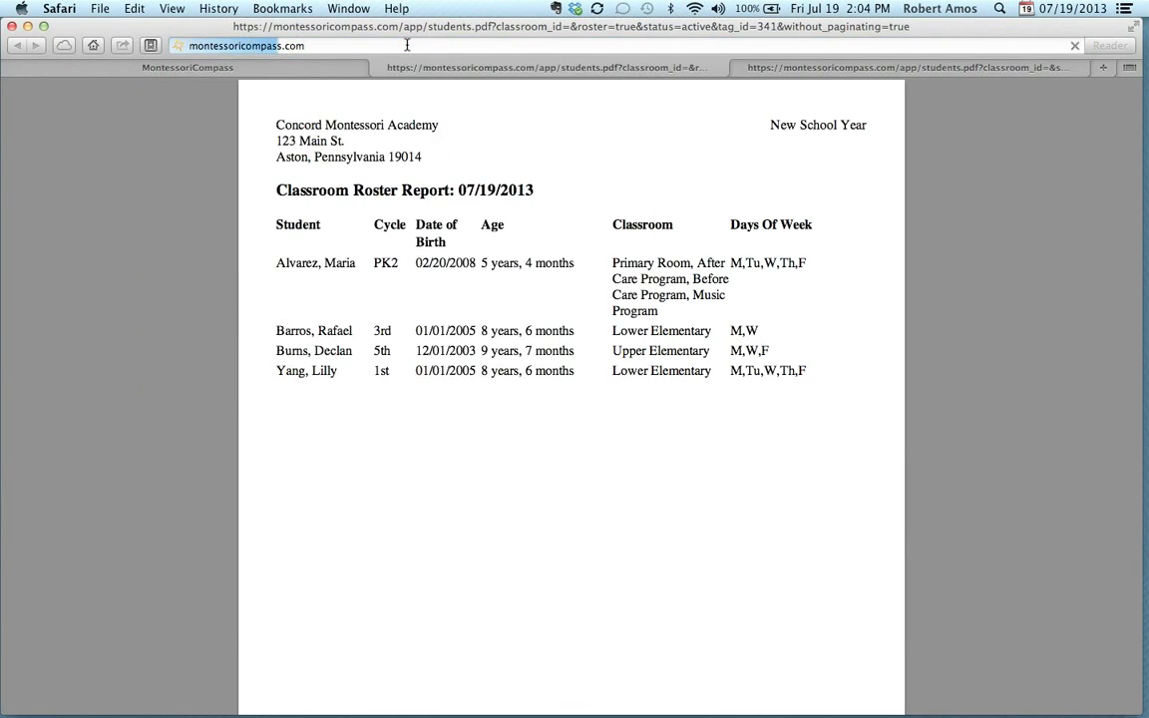